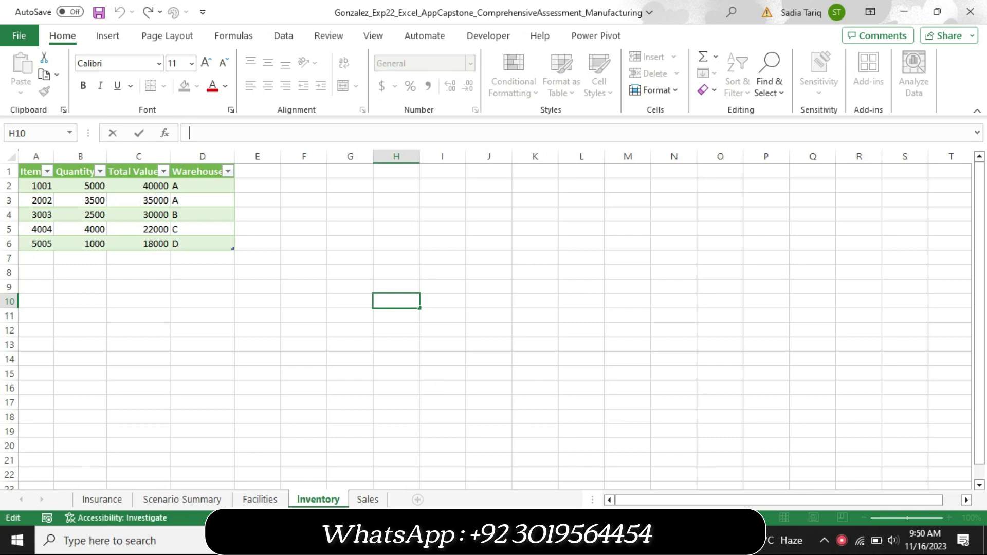
- Highlight the Word document's title and Project Description in yellow
{"action": "key", "text": "alt+Tab"}
{"action": "mouse_move", "coordinate": [286, 136]}
{"action": "left_mouse_down"}
{"action": "mouse_move", "coordinate": [549, 132]}
{"action": "mouse_move", "coordinate": [337, 160]}
{"action": "left_mouse_up"}
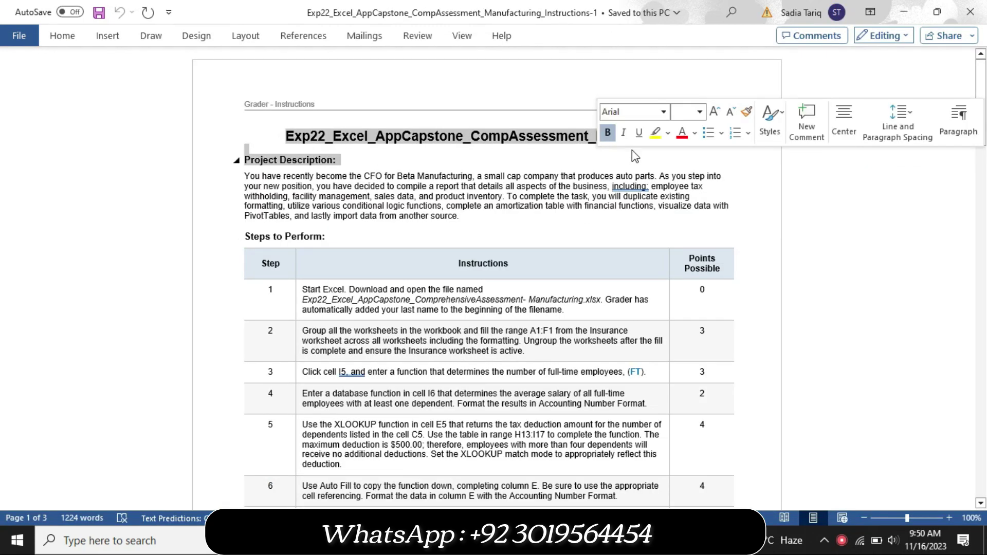
{"action": "left_click", "coordinate": [655, 132]}
{"action": "mouse_move", "coordinate": [375, 137]}
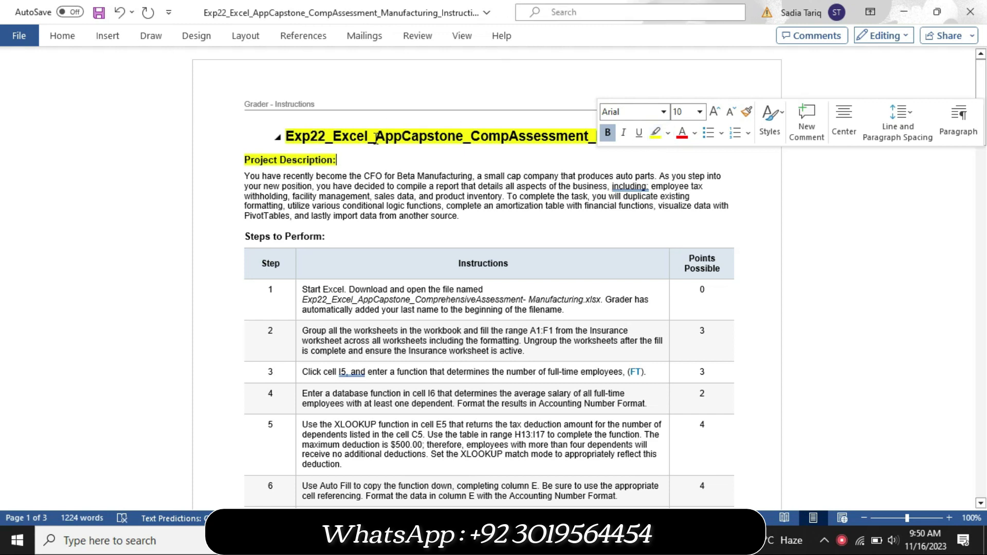
{"action": "left_click", "coordinate": [419, 138]}
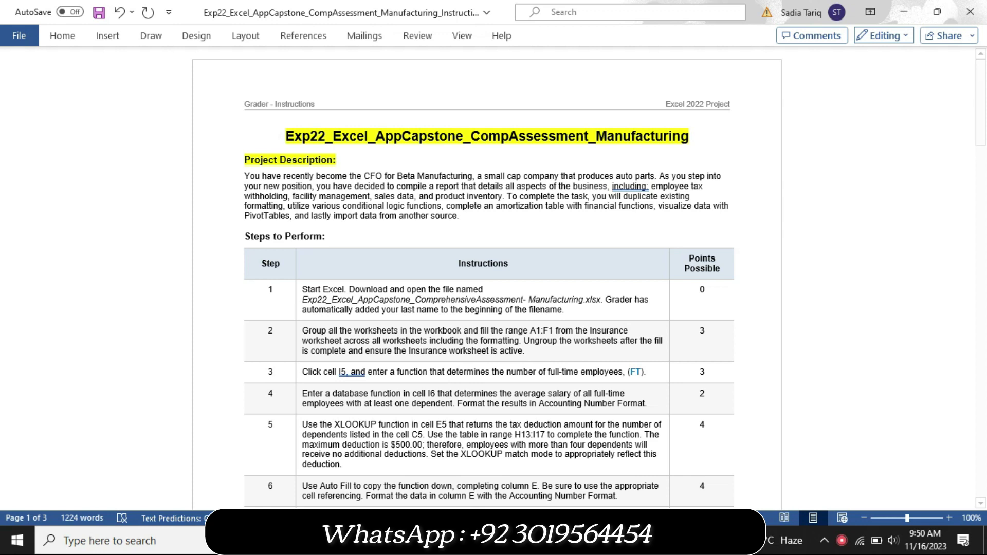
- Enlarge step 1's instruction text to 14 pt and highlight it yellow
{"action": "left_click", "coordinate": [475, 540]}
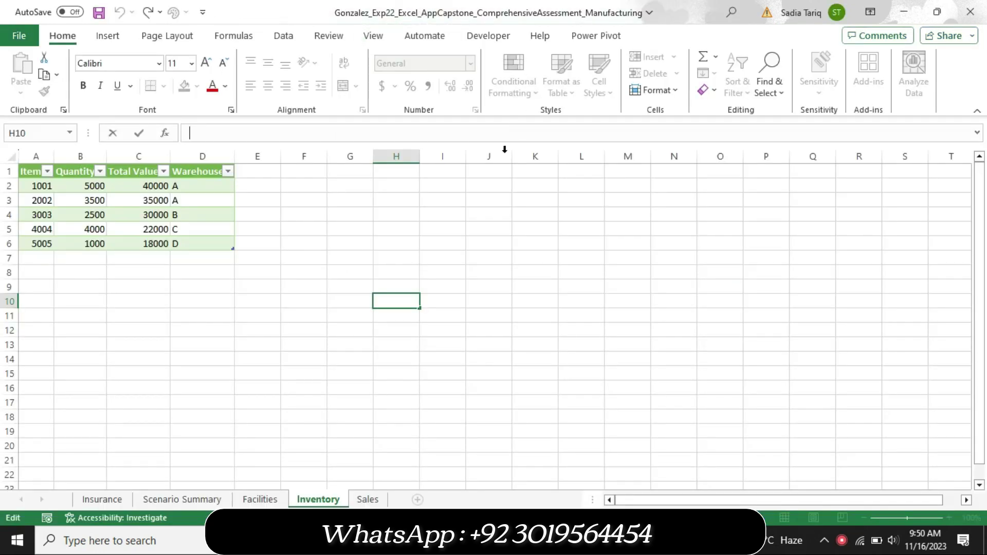
{"action": "left_click", "coordinate": [453, 540]}
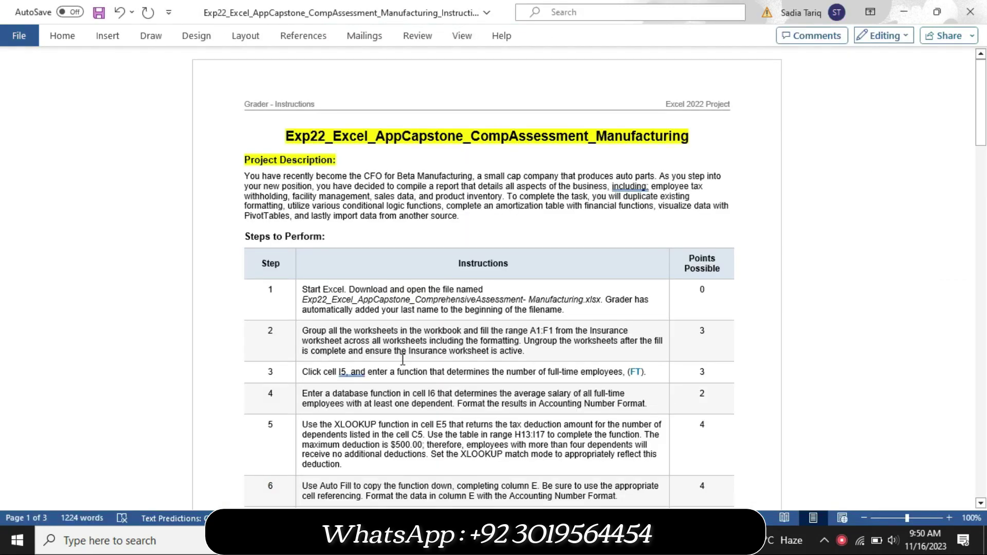
{"action": "left_click", "coordinate": [294, 322]}
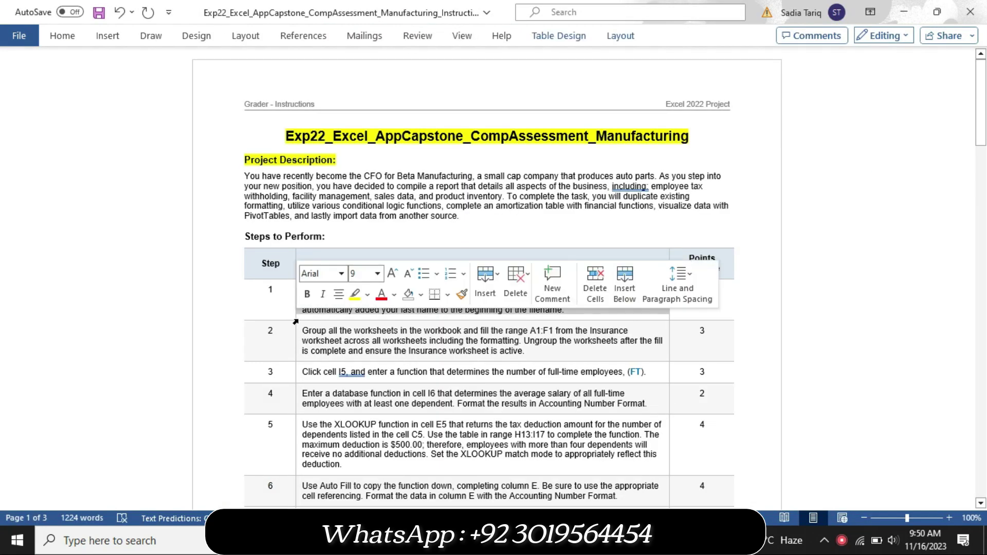
{"action": "left_click", "coordinate": [378, 274]}
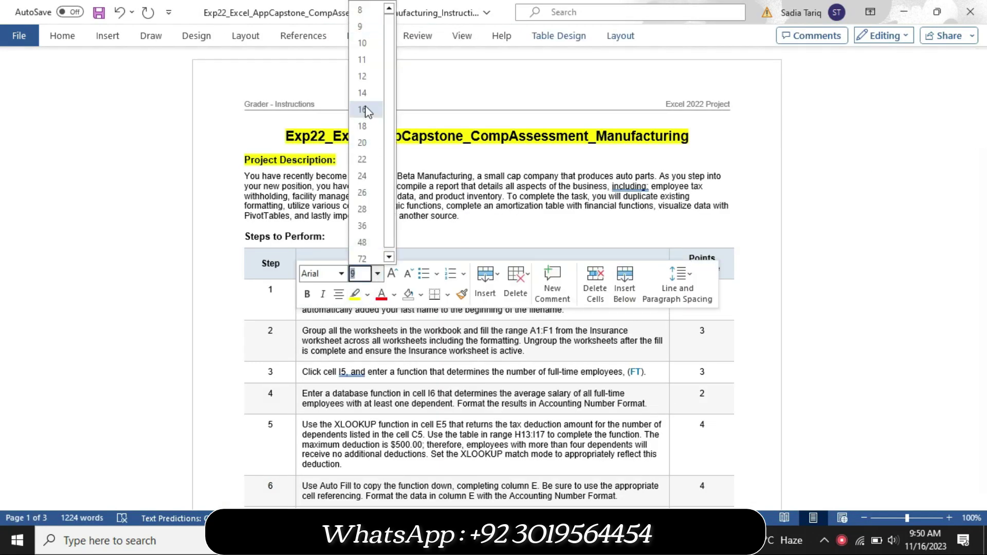
{"action": "left_click", "coordinate": [364, 93]}
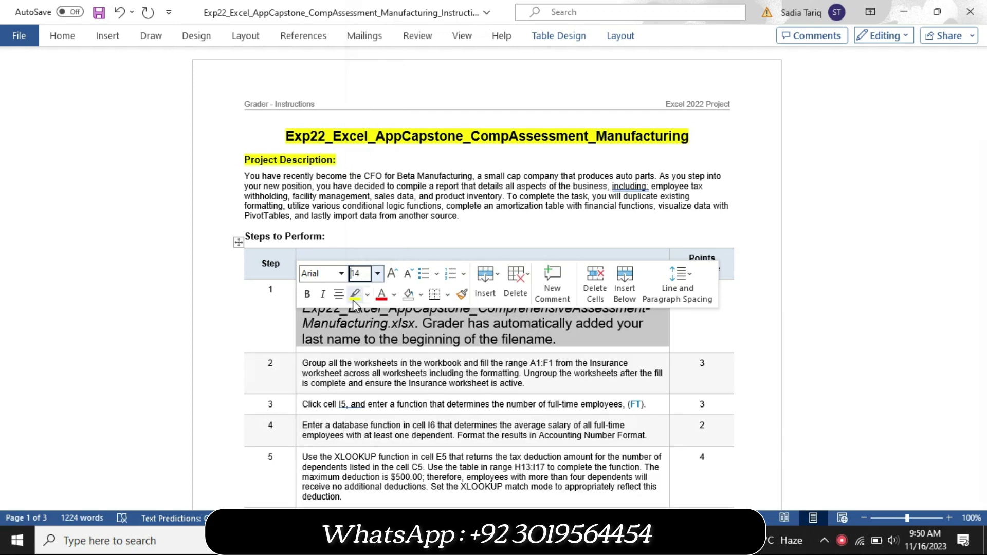
{"action": "left_click", "coordinate": [354, 294]}
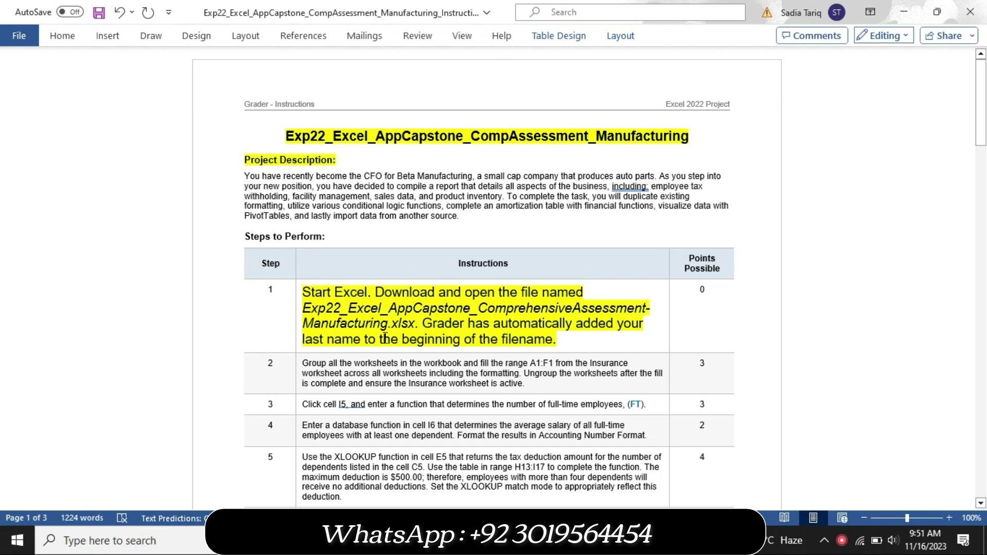
{"action": "key", "text": "alt+Tab"}
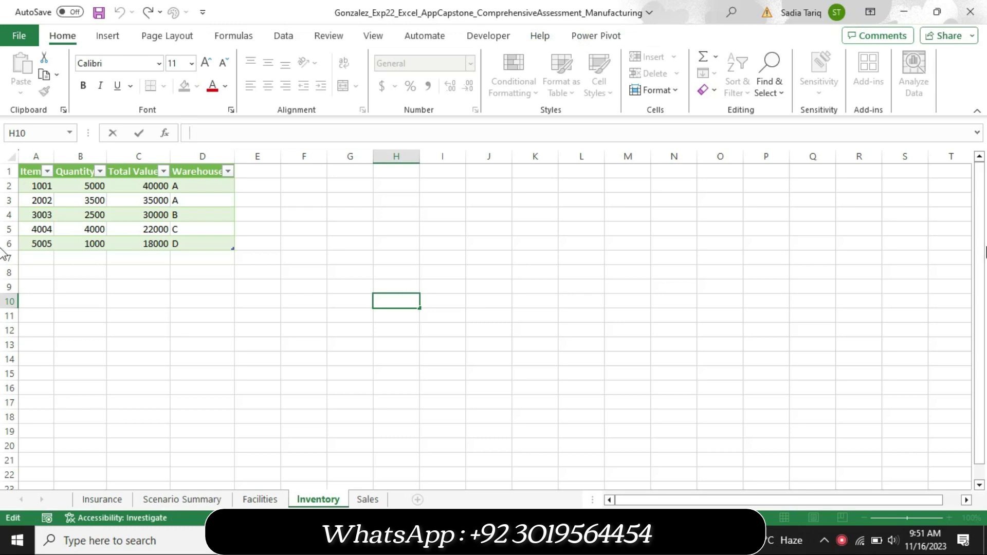
- Look through the Insurance and Scenario Summary sheets in Excel, ending on Insurance
{"action": "mouse_move", "coordinate": [980, 236]}
{"action": "left_mouse_down"}
{"action": "mouse_move", "coordinate": [977, 364]}
{"action": "mouse_move", "coordinate": [976, 190]}
{"action": "left_mouse_up"}
{"action": "left_click", "coordinate": [119, 505]}
{"action": "left_click", "coordinate": [176, 501]}
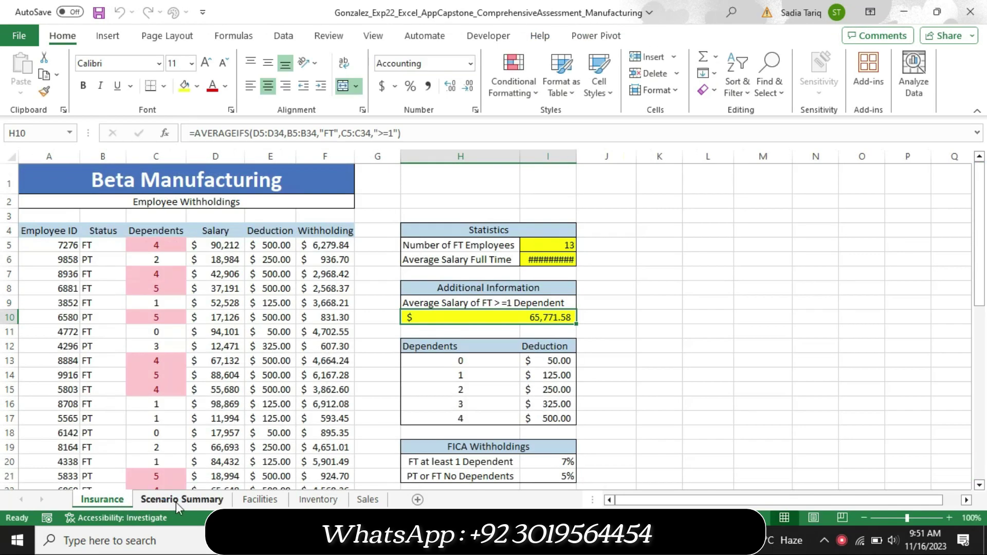
{"action": "left_click", "coordinate": [113, 506]}
- Return step 1's instructions to 9 pt with no highlight colour
{"action": "key", "text": "alt+Tab"}
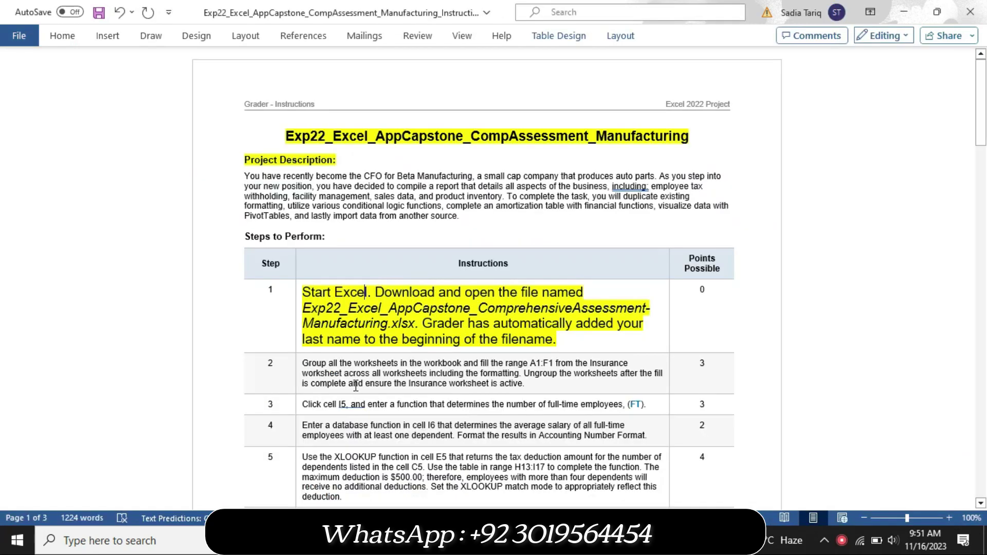
{"action": "left_click", "coordinate": [298, 351]}
{"action": "left_click", "coordinate": [381, 302]}
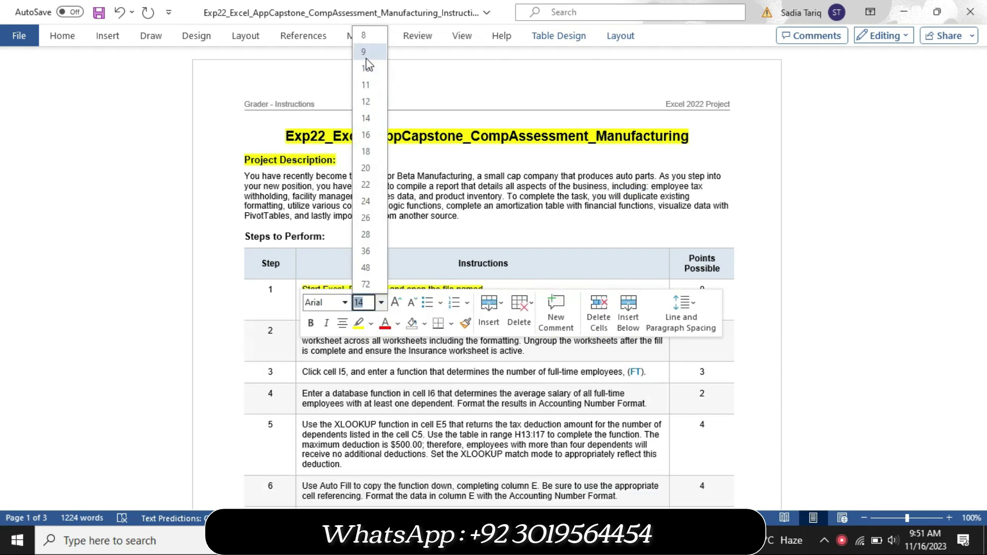
{"action": "left_click", "coordinate": [365, 55]}
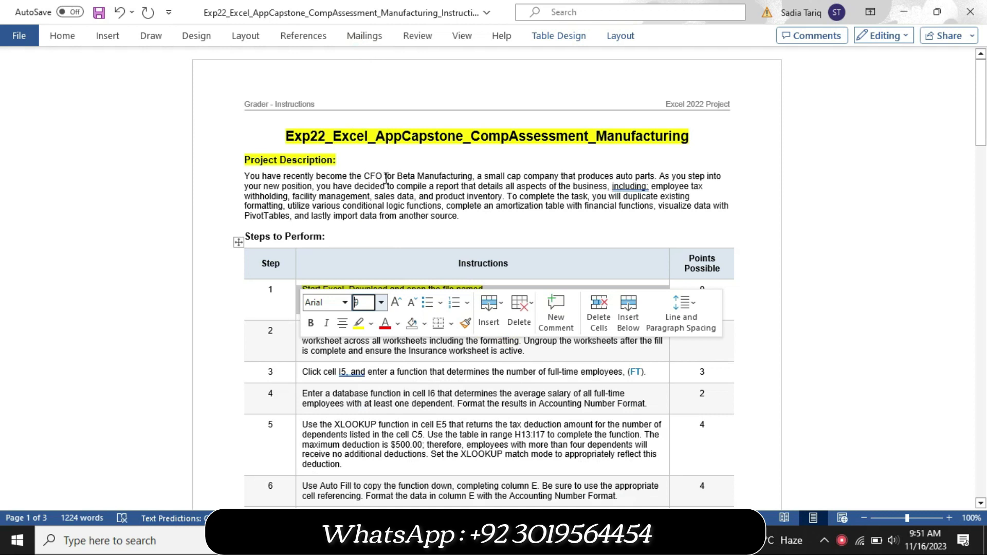
{"action": "left_click", "coordinate": [374, 328]}
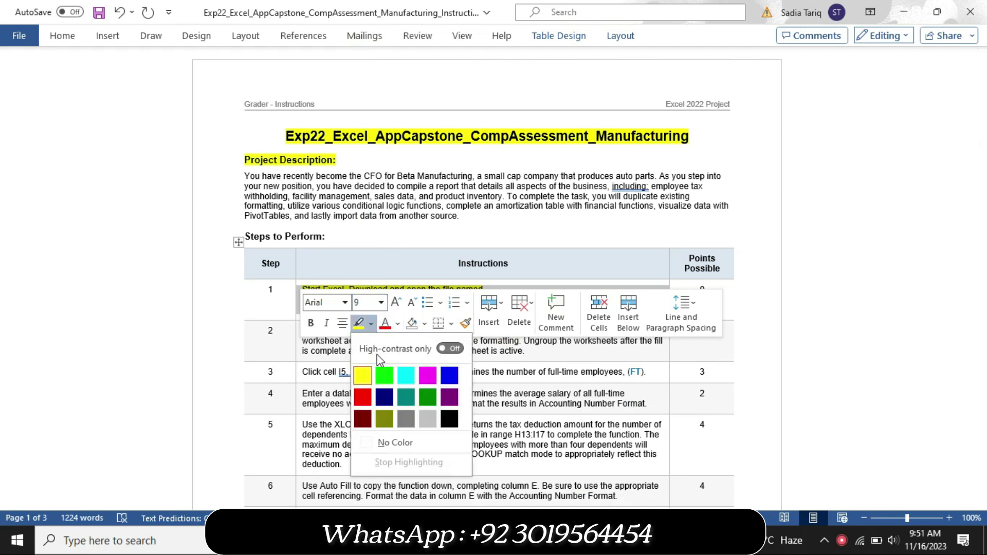
{"action": "left_click", "coordinate": [386, 437]}
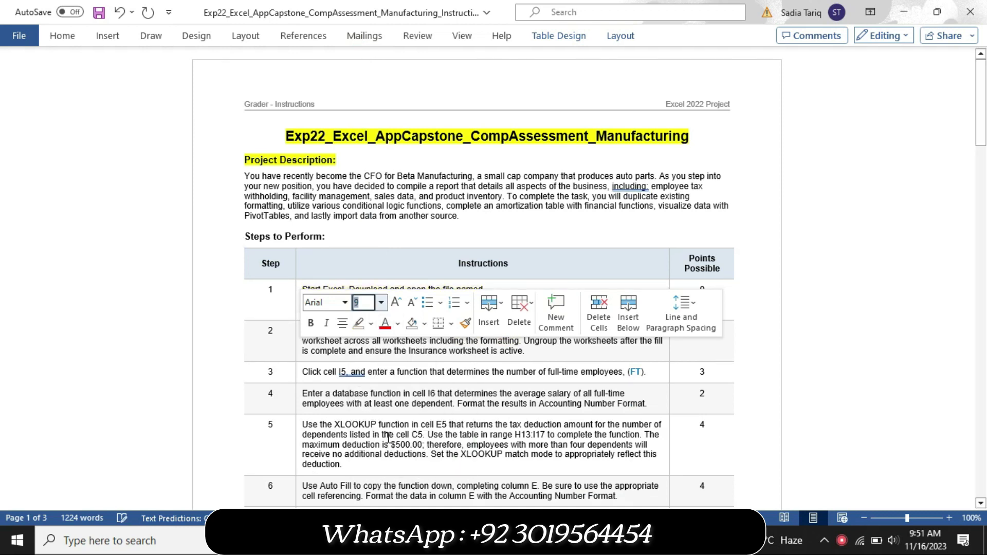
- Make step 2's instruction text 18 pt with yellow highlight
{"action": "left_click", "coordinate": [298, 358]}
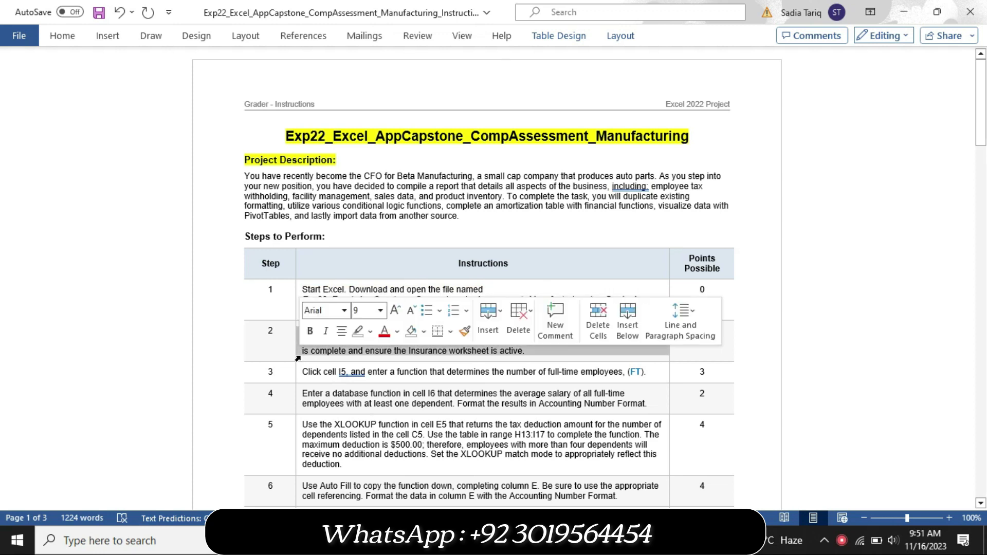
{"action": "left_click", "coordinate": [380, 310]}
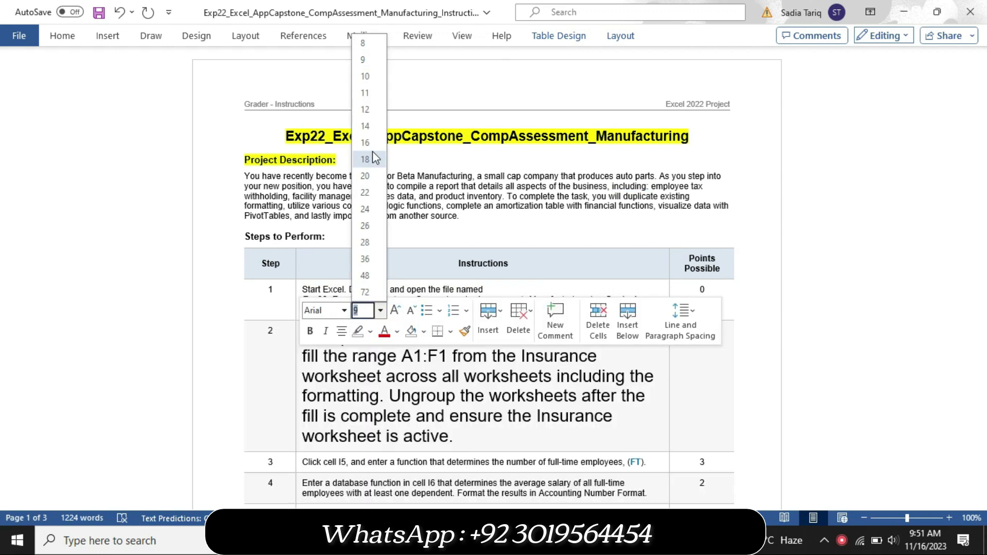
{"action": "left_click", "coordinate": [374, 152]}
{"action": "left_click", "coordinate": [370, 332]}
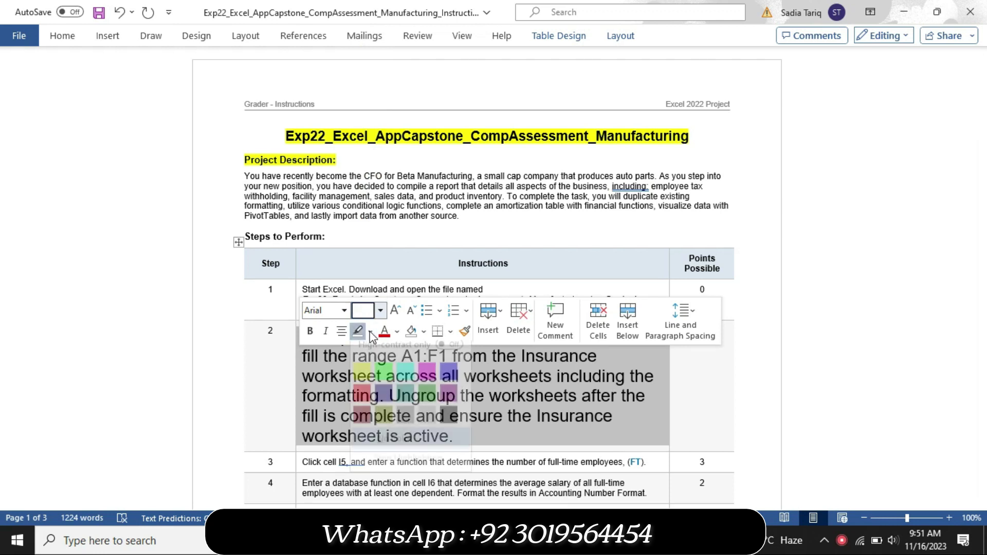
{"action": "left_click", "coordinate": [363, 386]}
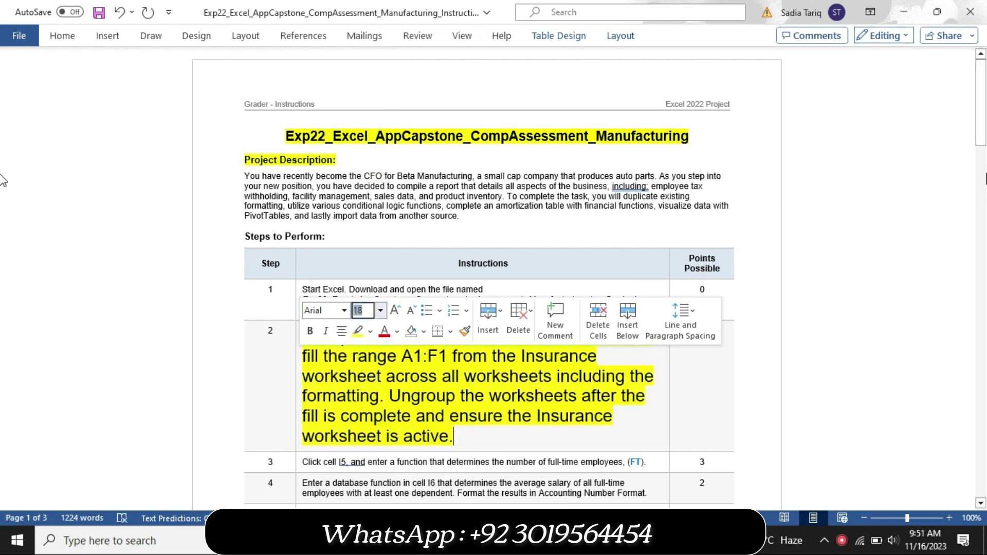
{"action": "scroll", "coordinate": [937, 170], "scroll_direction": "down", "scroll_amount": 1}
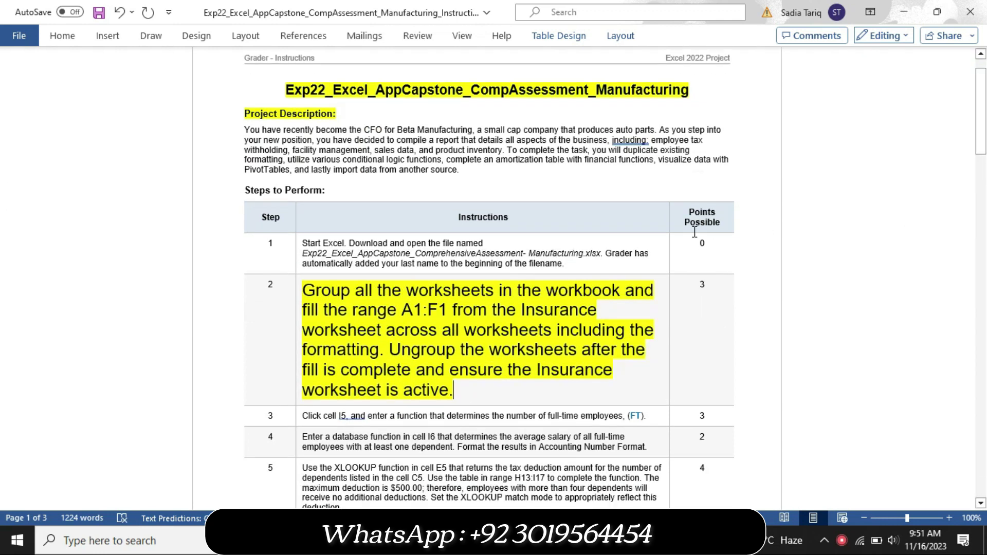
{"action": "scroll", "coordinate": [694, 231], "scroll_direction": "up", "scroll_amount": 1, "text": "ctrl"}
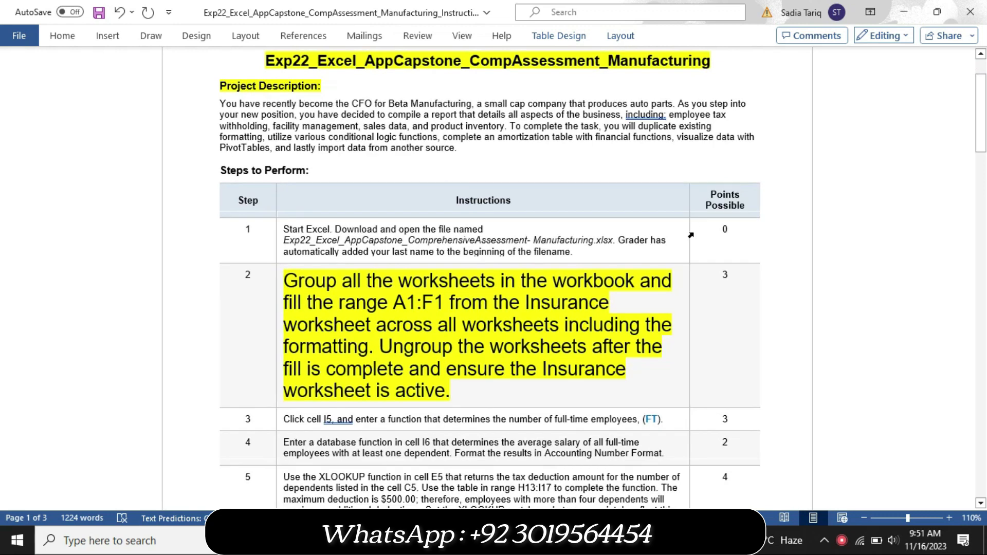
{"action": "left_click_drag", "start_coordinate": [982, 152], "coordinate": [983, 154]}
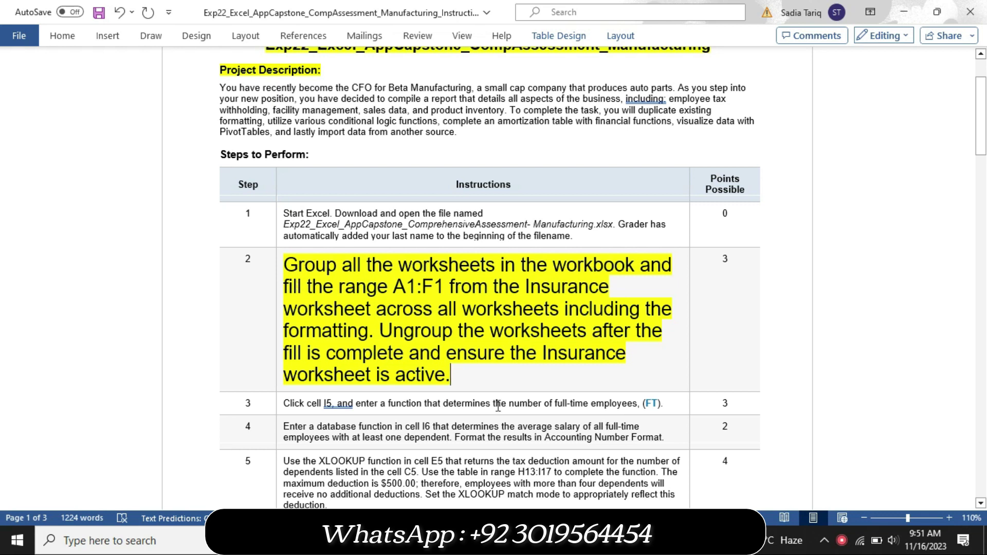
{"action": "key", "text": "alt+Tab"}
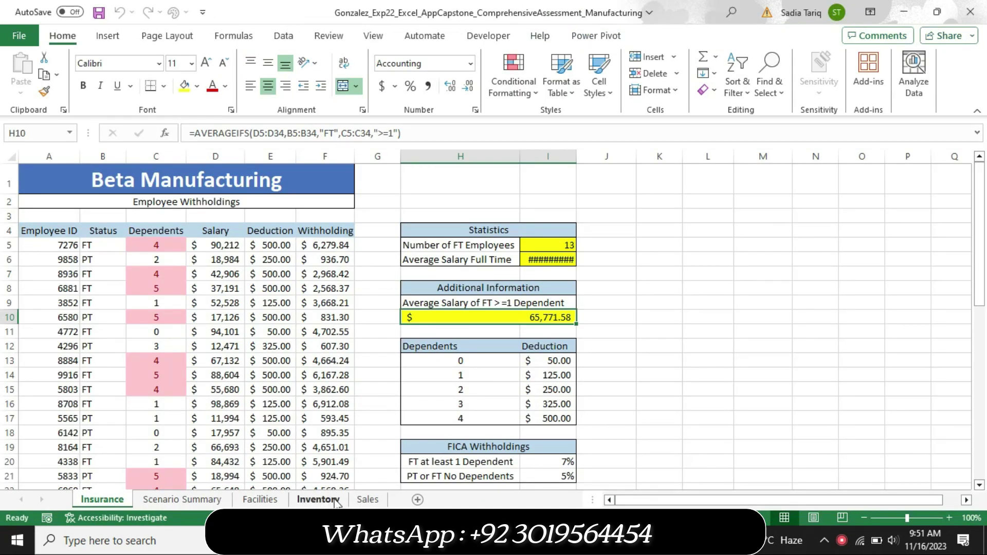
- Group the worksheets from Insurance to Sales and check step 2's A1:F1 reference
{"action": "left_click", "coordinate": [375, 503], "text": "shift"}
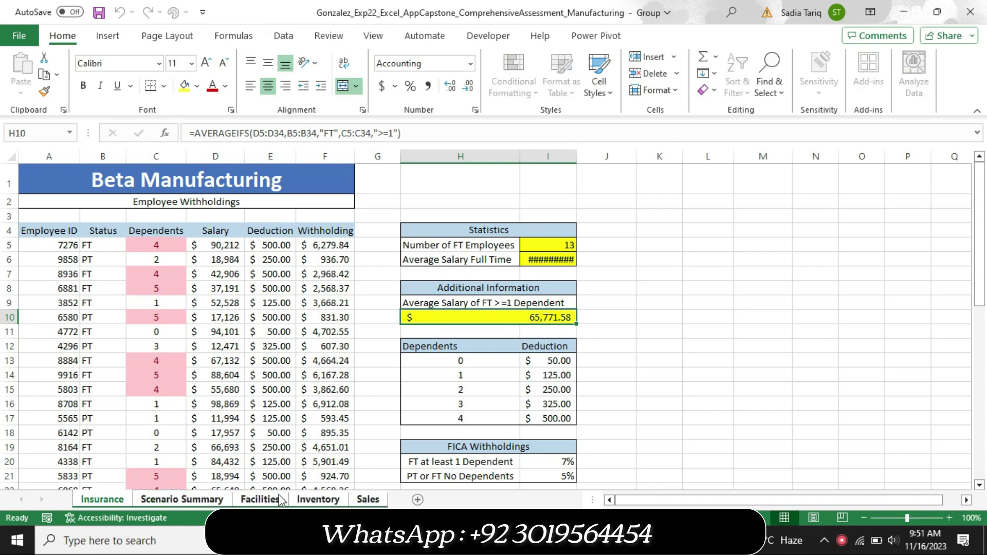
{"action": "key", "text": "alt+Tab"}
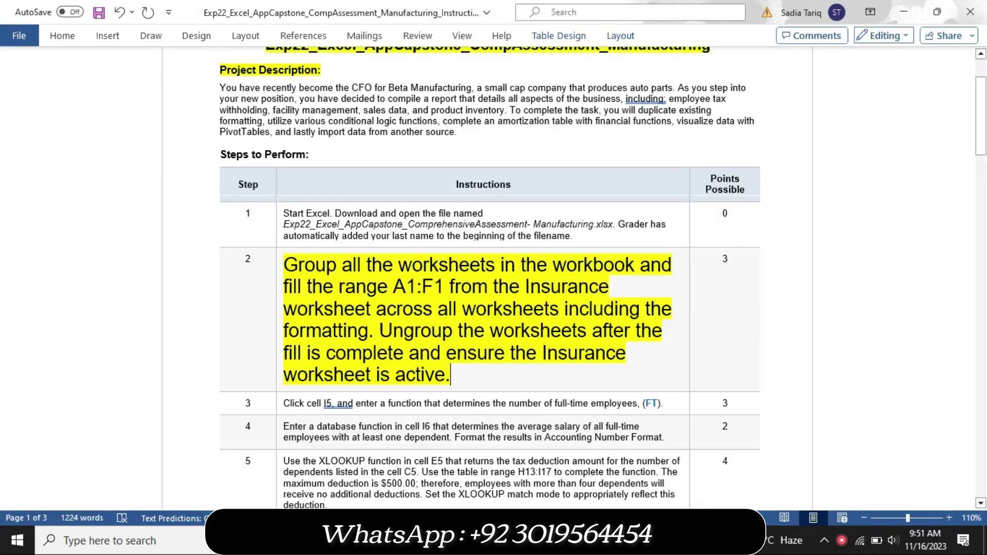
{"action": "left_click_drag", "start_coordinate": [394, 286], "coordinate": [438, 286]}
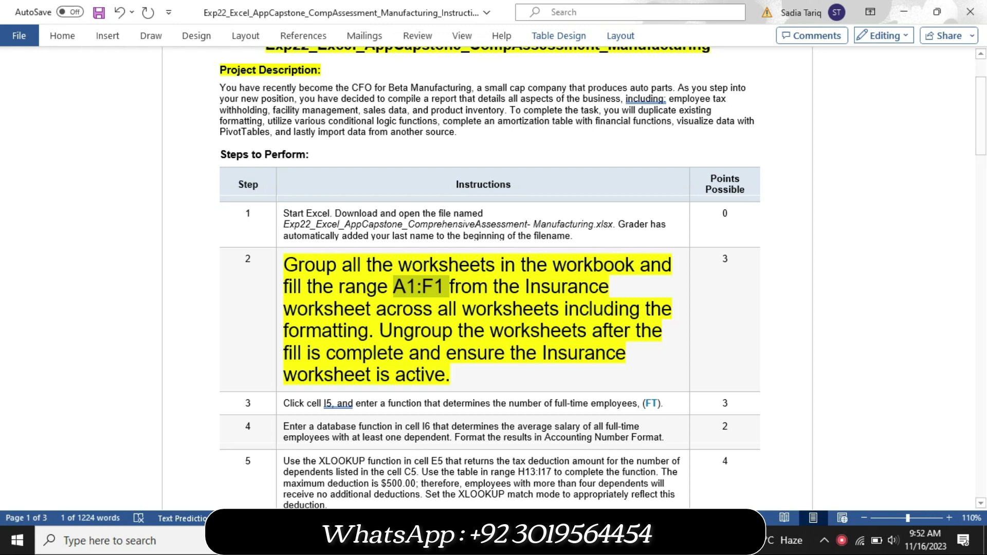
{"action": "key", "text": "alt+Tab"}
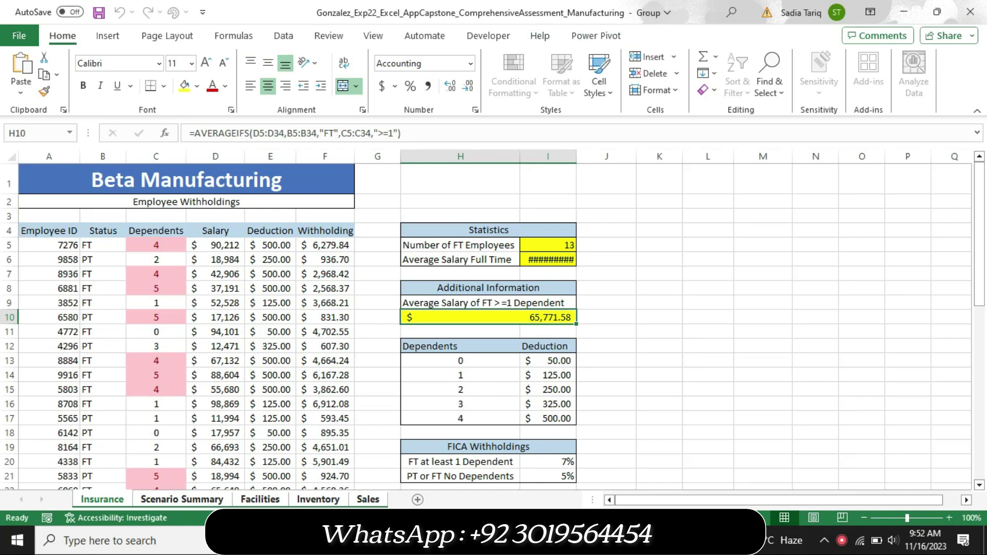
{"action": "key", "text": "alt+Tab"}
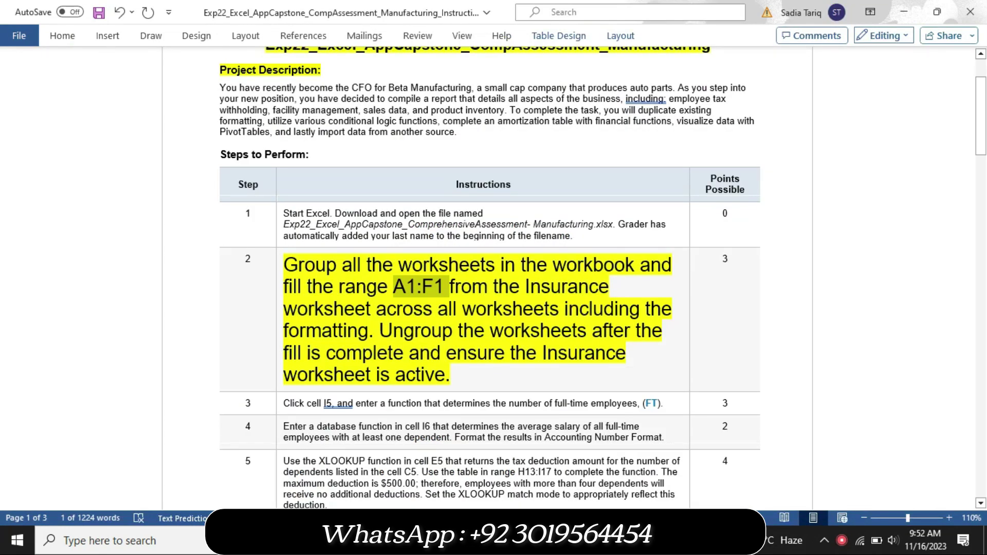
- Jump to the A1:F1 title range through the Name Box
{"action": "key", "text": "alt+Tab"}
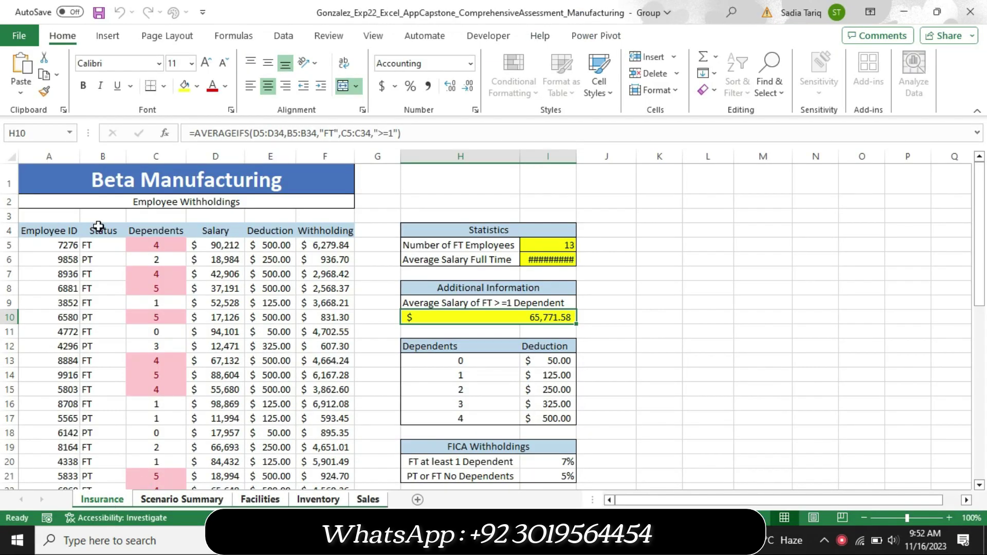
{"action": "left_click", "coordinate": [40, 134]}
{"action": "type", "text": "A1:F1"}
{"action": "key", "text": "Return"}
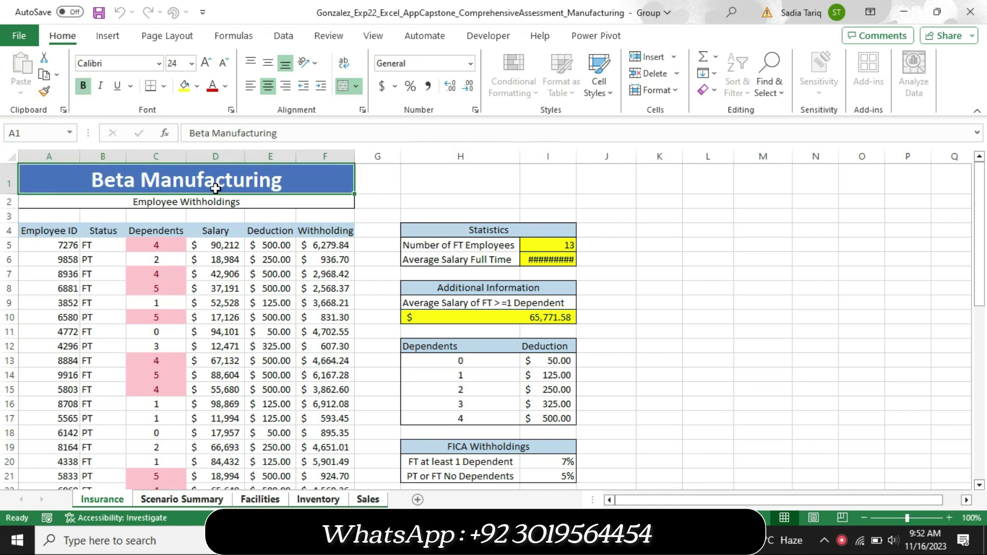
- Read step 2's ungroup sentence in Word, then return to the Beta Manufacturing workbook
{"action": "left_click", "coordinate": [438, 539]}
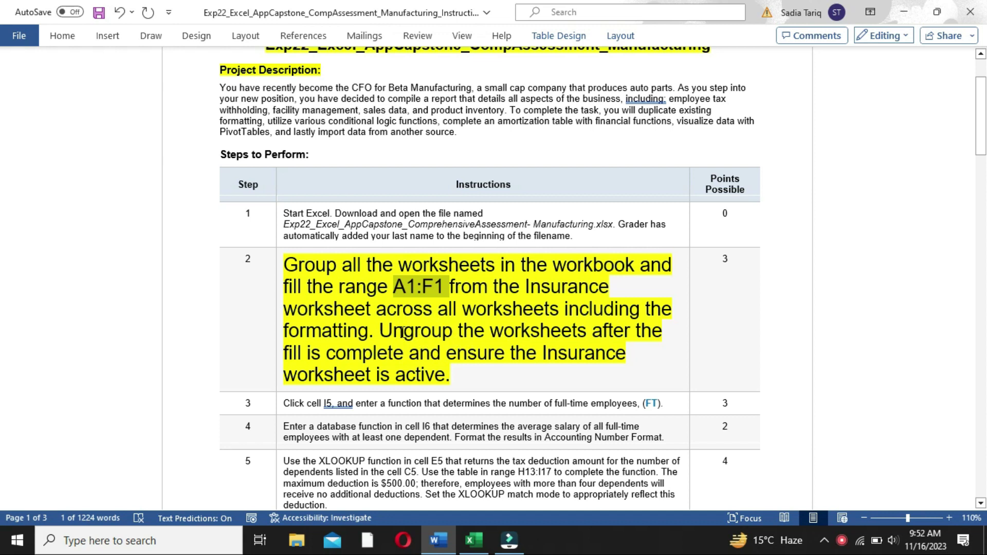
{"action": "left_click_drag", "start_coordinate": [381, 330], "coordinate": [451, 375]}
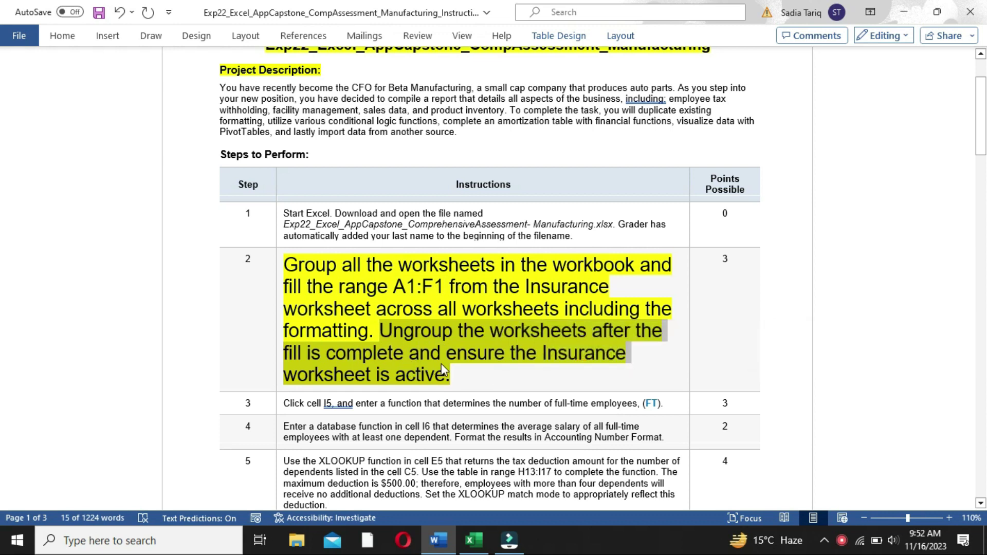
{"action": "left_click", "coordinate": [474, 540]}
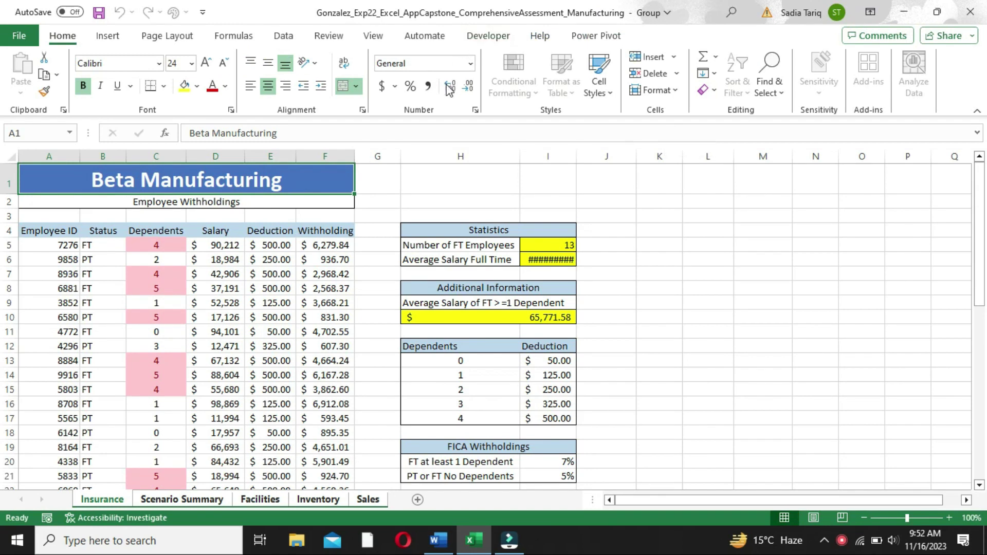
- Type the note 'This is solution file' into cell K5 of the Insurance sheet
{"action": "left_click", "coordinate": [662, 246]}
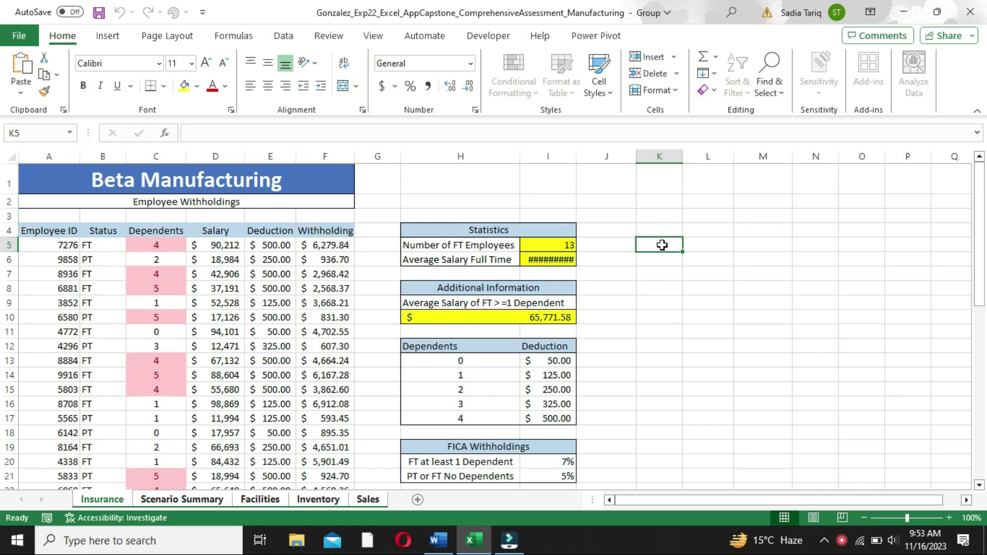
{"action": "type", "text": "This is"}
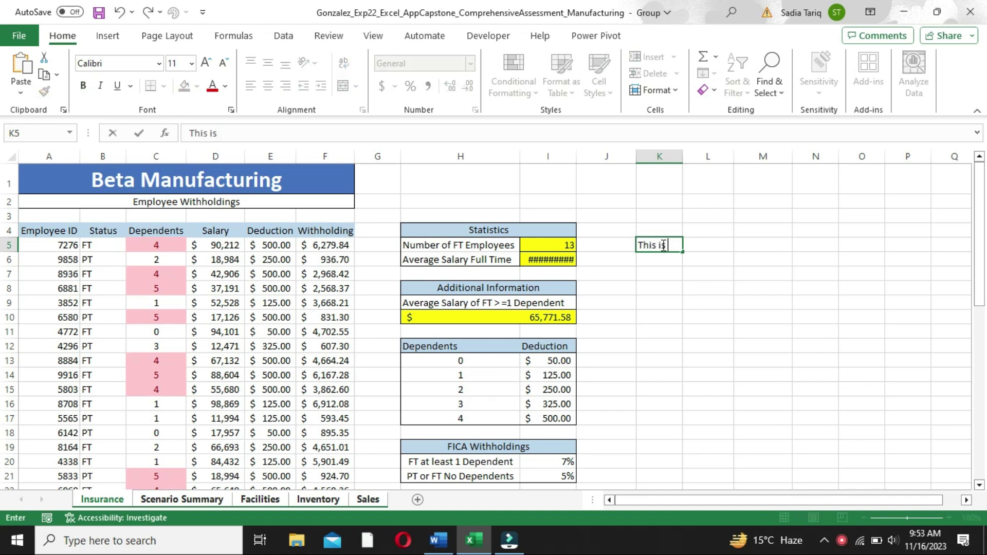
{"action": "type", "text": "olution file"}
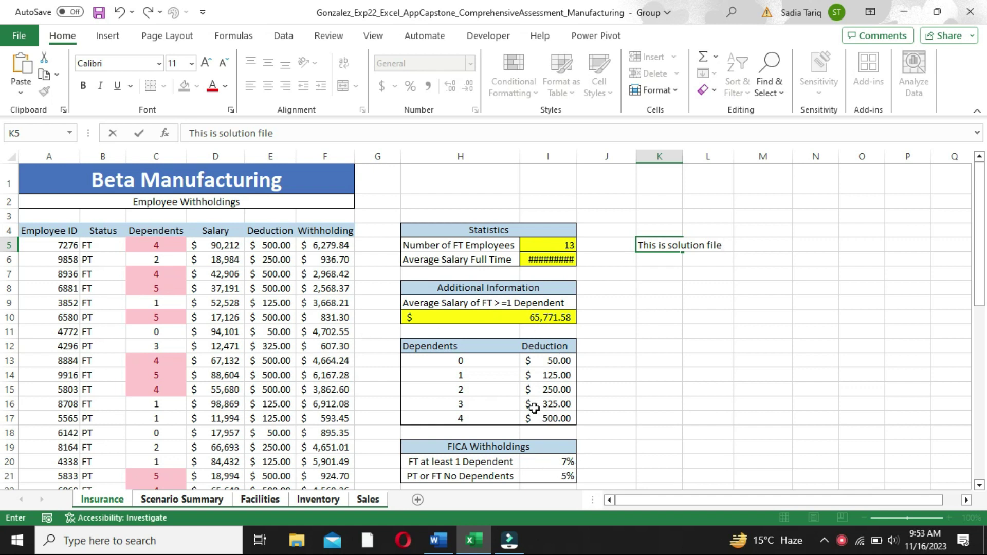
{"action": "left_click", "coordinate": [436, 543]}
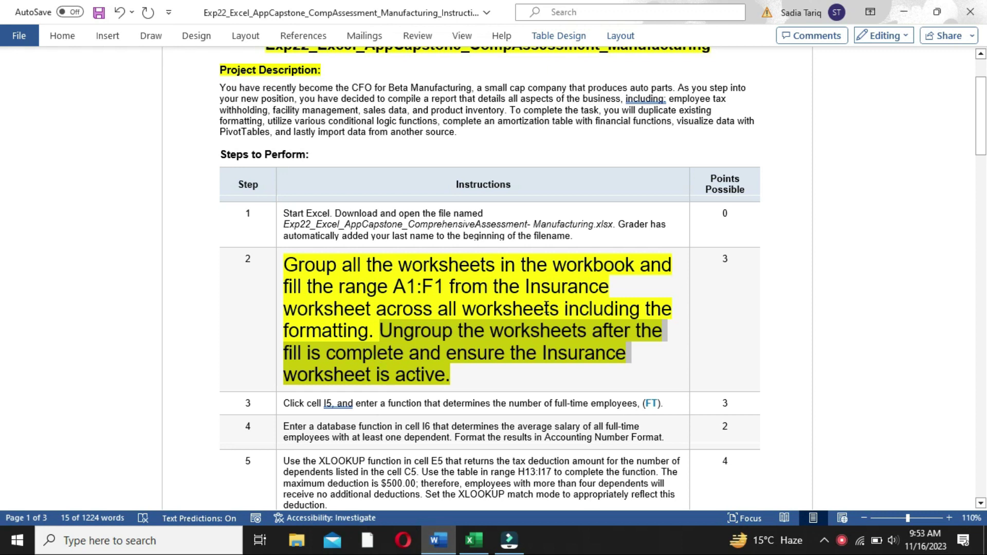
- Review step 2's instruction on filling A1:F1 across worksheets, then return to Excel
{"action": "left_click_drag", "start_coordinate": [307, 310], "coordinate": [403, 355]}
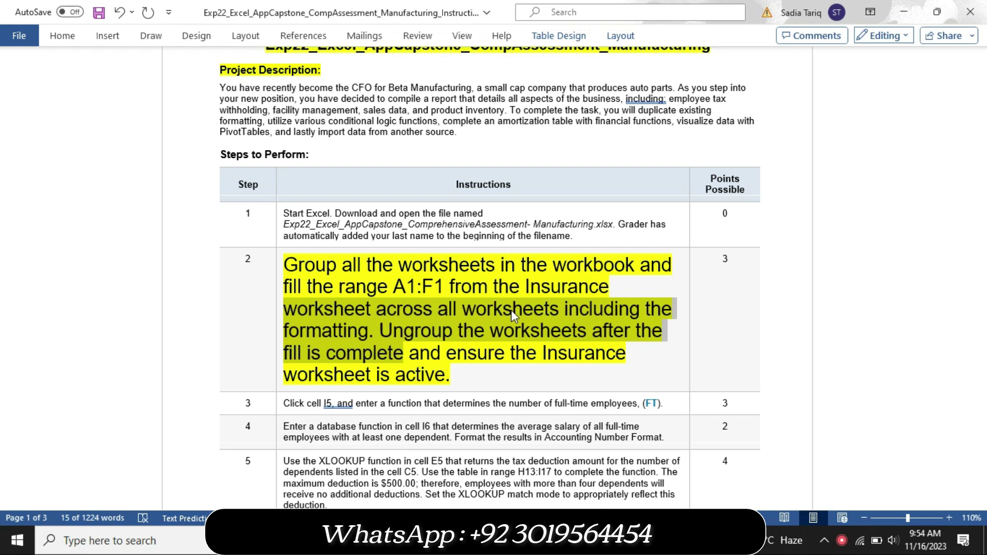
{"action": "key", "text": "alt+Tab"}
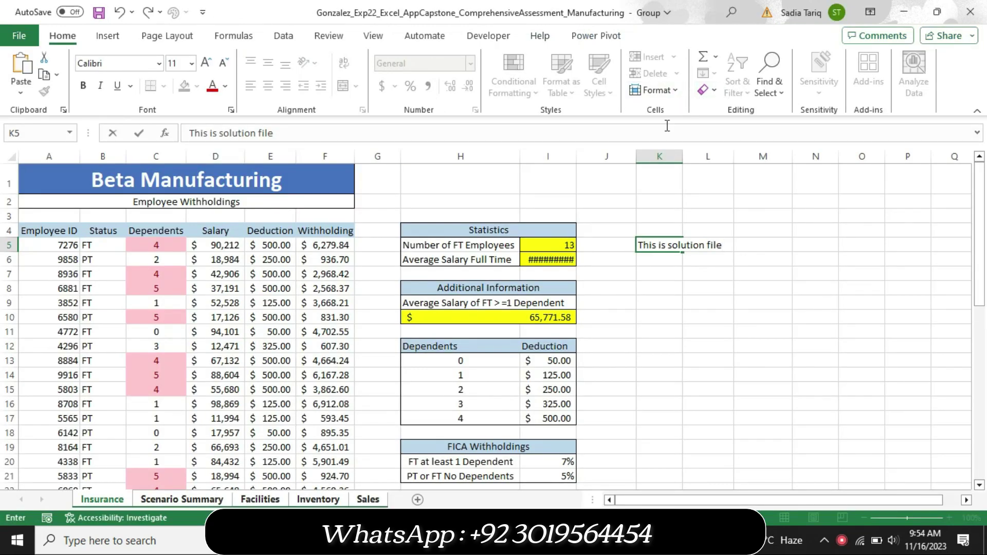
- Select the A1 title and open Fill Across Worksheets, then cancel it
{"action": "left_click", "coordinate": [202, 181]}
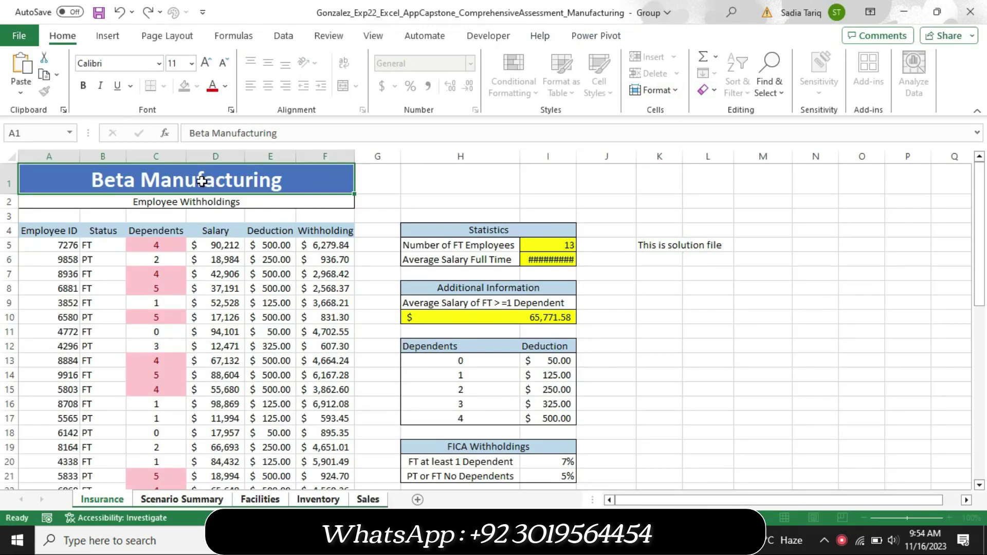
{"action": "left_click", "coordinate": [41, 133]}
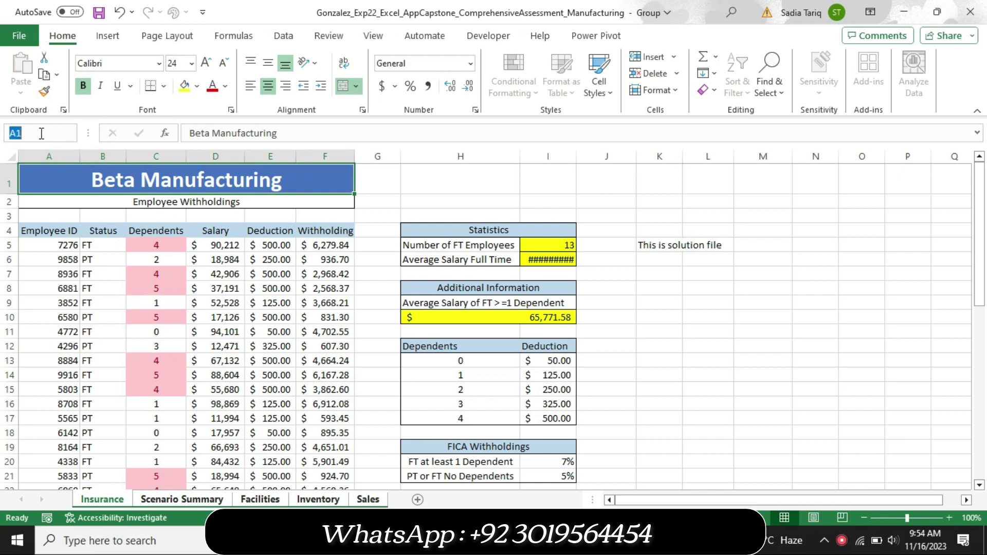
{"action": "key", "text": "Escape"}
{"action": "left_click", "coordinate": [705, 73]}
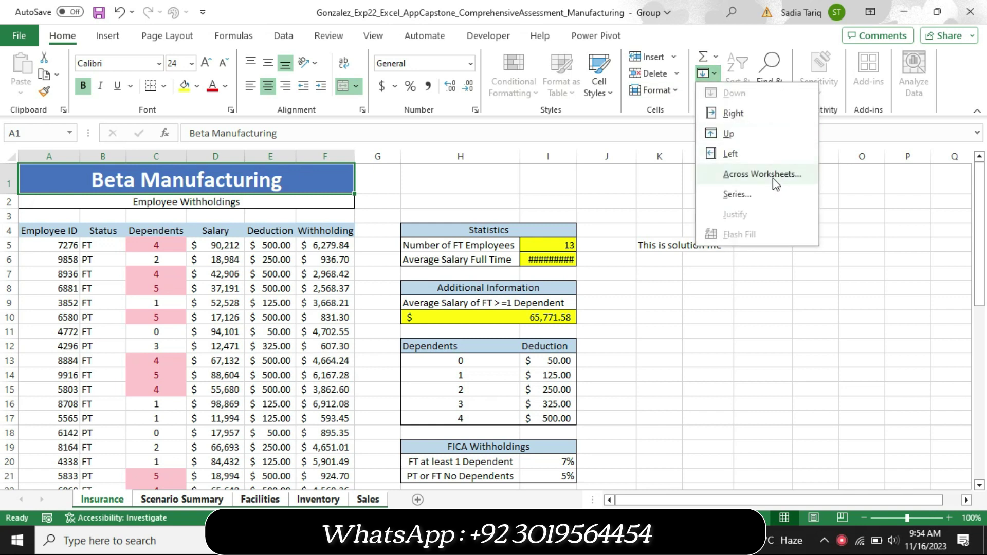
{"action": "left_click", "coordinate": [772, 178]}
{"action": "left_click", "coordinate": [494, 289]}
- Ungroup the worksheets so only the Insurance sheet stays active
{"action": "key", "text": "alt+Tab"}
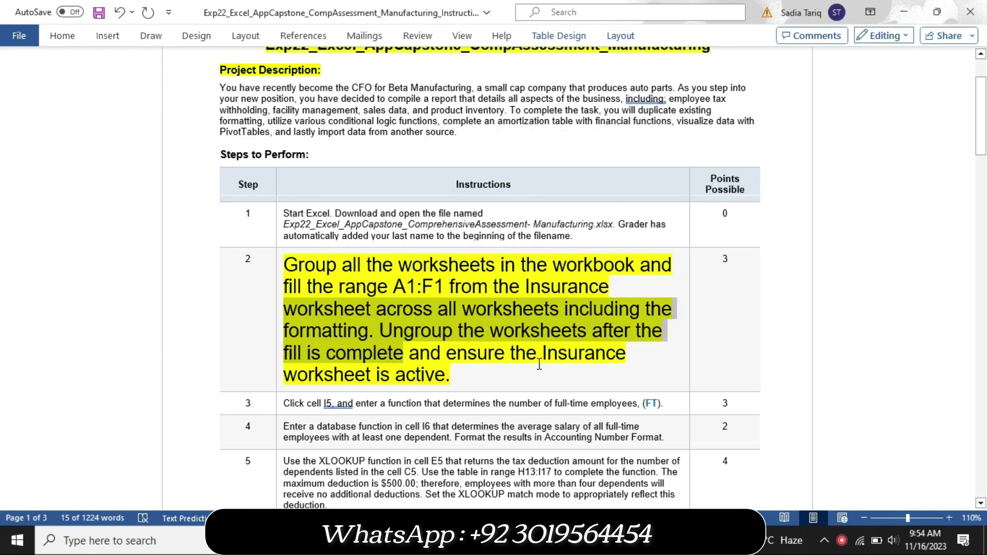
{"action": "key", "text": "alt+Tab"}
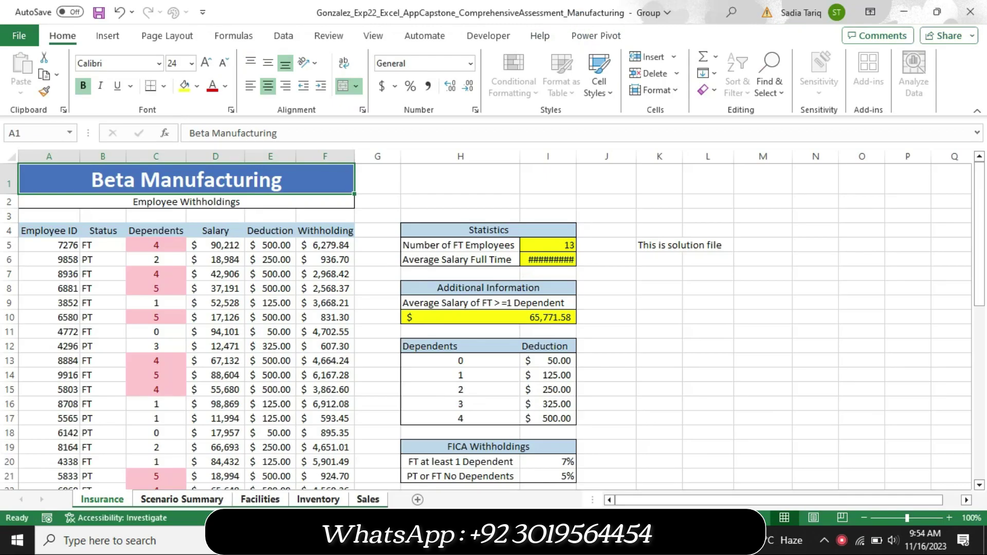
{"action": "right_click", "coordinate": [125, 500]}
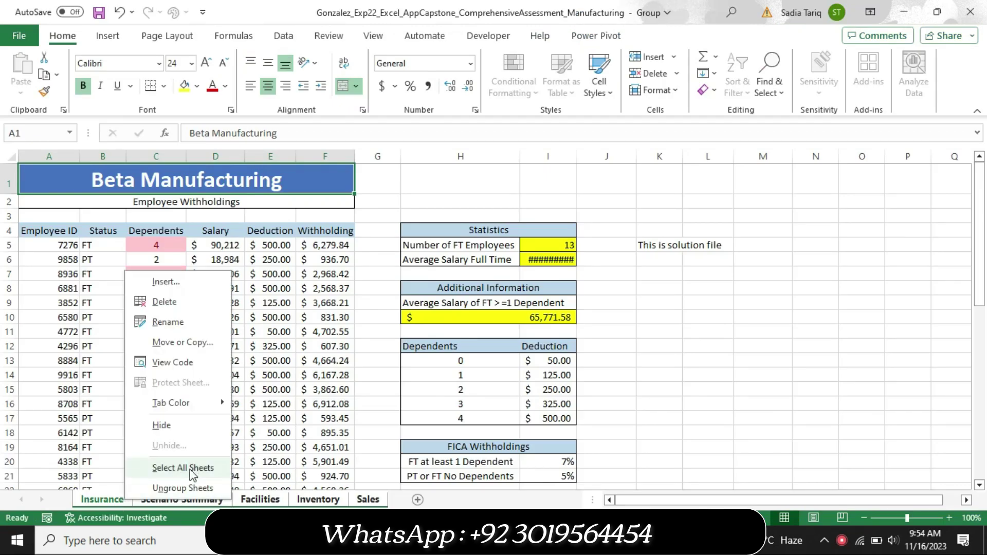
{"action": "left_click", "coordinate": [187, 486]}
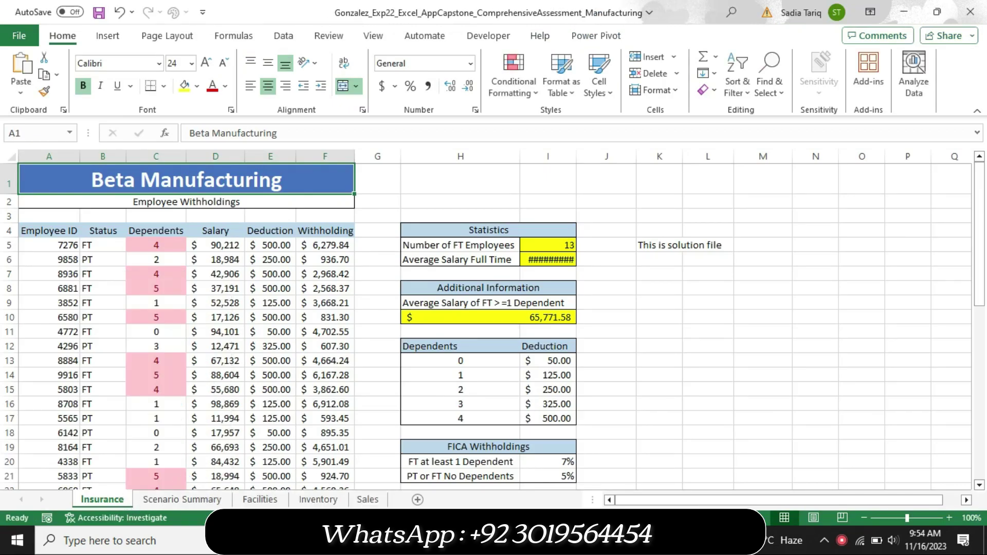
{"action": "key", "text": "alt+Tab"}
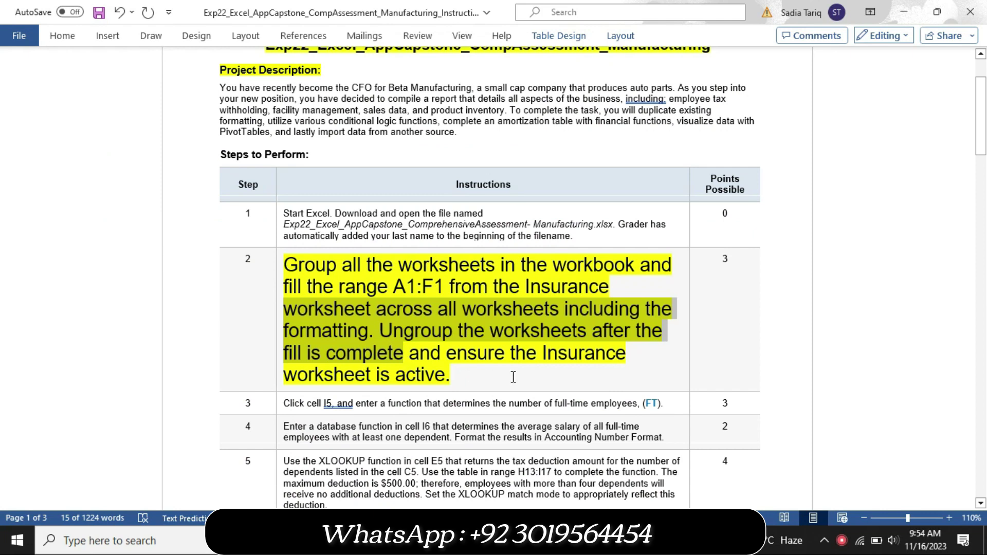
- Set step 3's instruction text to 20 pt with yellow highlight
{"action": "left_click_drag", "start_coordinate": [981, 147], "coordinate": [981, 170]}
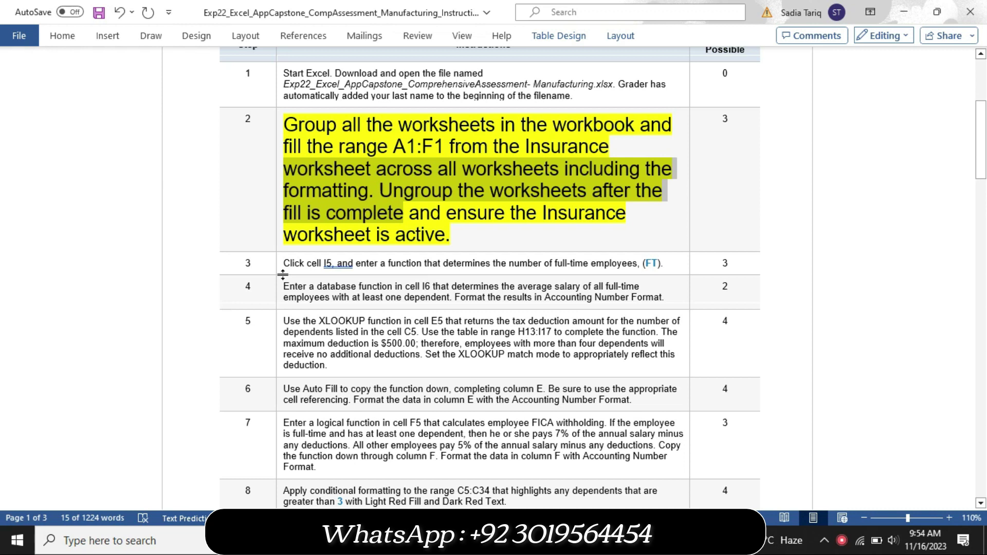
{"action": "left_click", "coordinate": [278, 271]}
{"action": "left_click", "coordinate": [361, 223]}
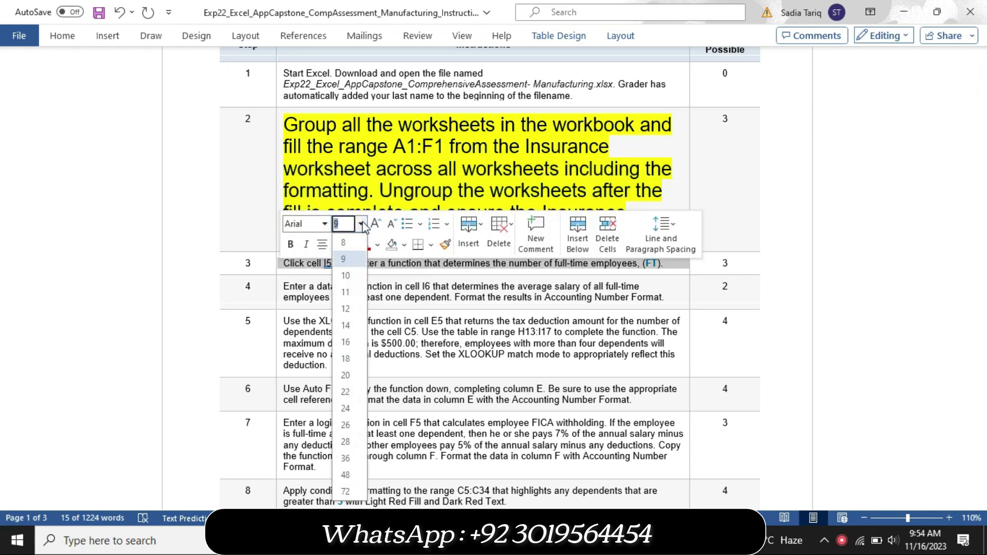
{"action": "left_click", "coordinate": [345, 374]}
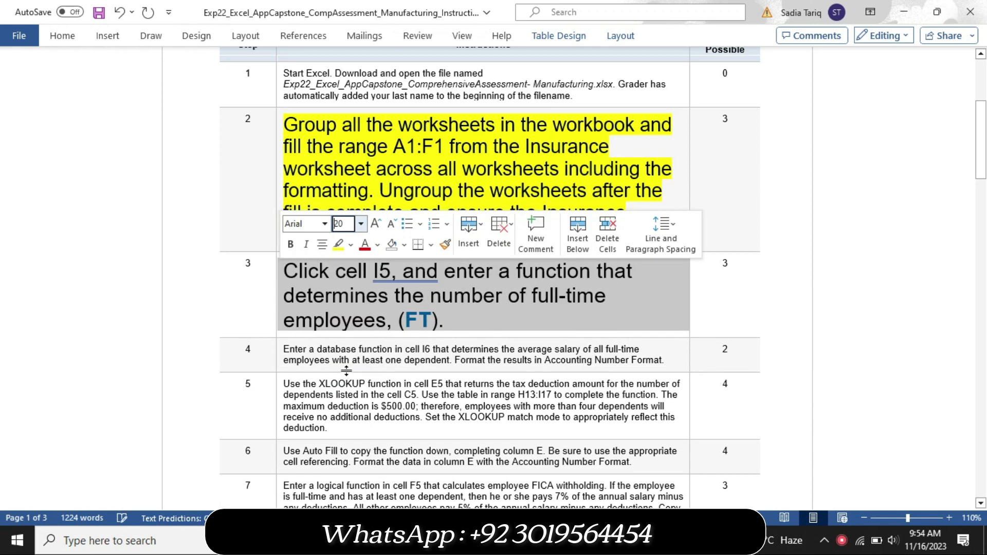
{"action": "left_click", "coordinate": [338, 246]}
{"action": "left_click", "coordinate": [333, 294]}
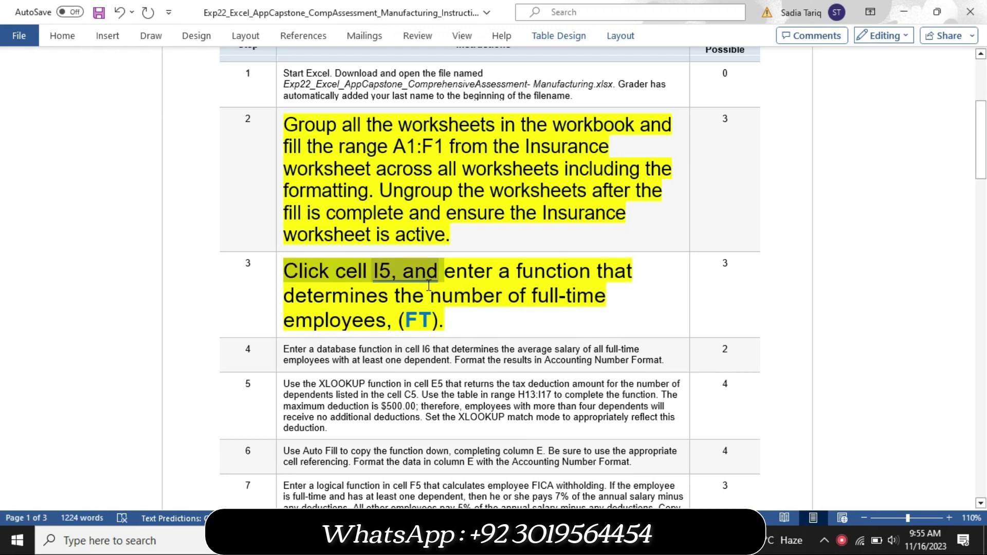
{"action": "triple_click", "coordinate": [342, 278]}
{"action": "key", "text": "alt+Tab"}
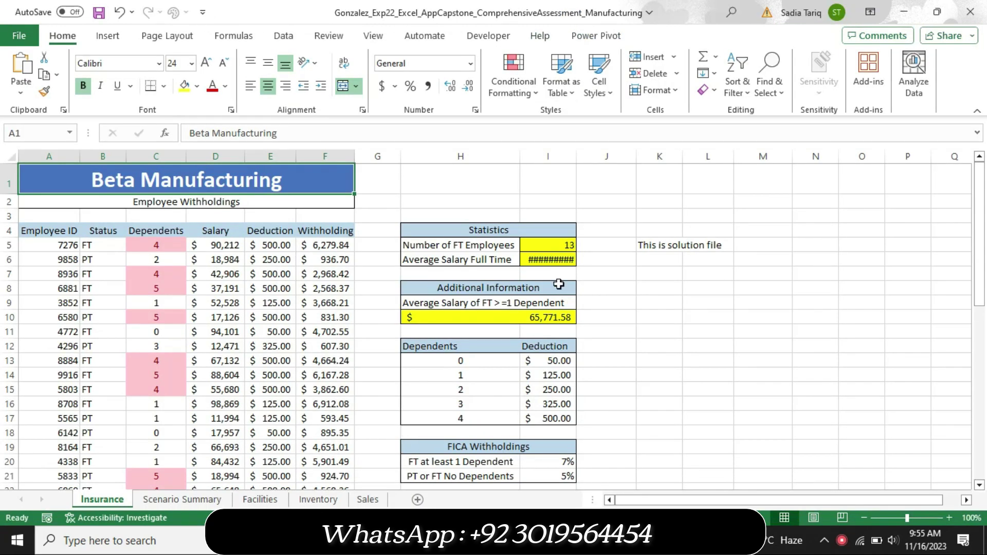
{"action": "left_click", "coordinate": [548, 248]}
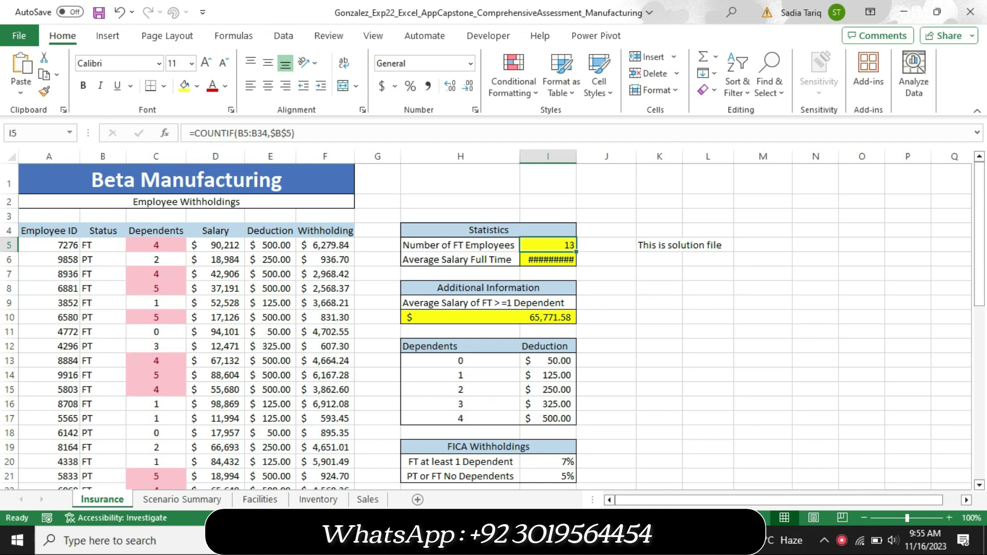
{"action": "left_click", "coordinate": [437, 462]}
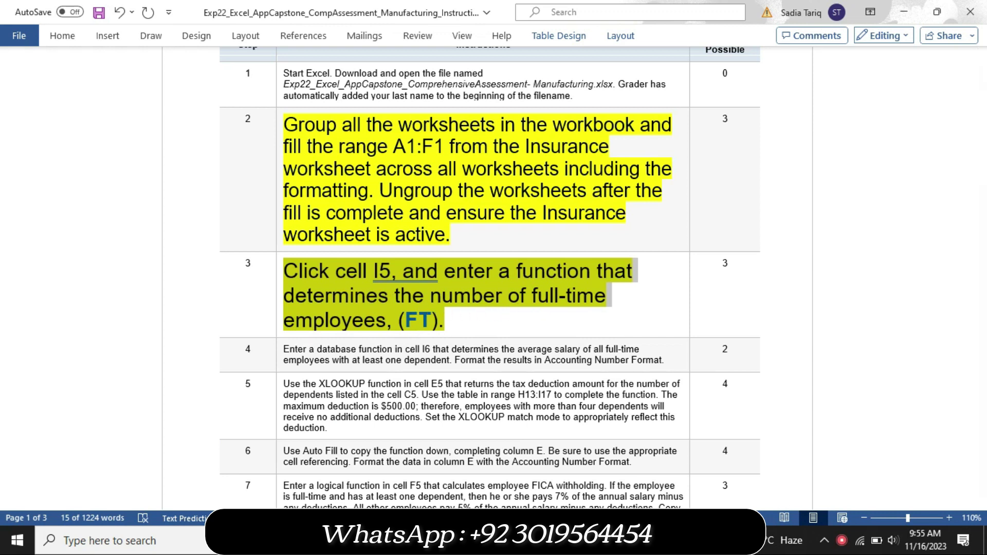
{"action": "key", "text": "alt+Tab"}
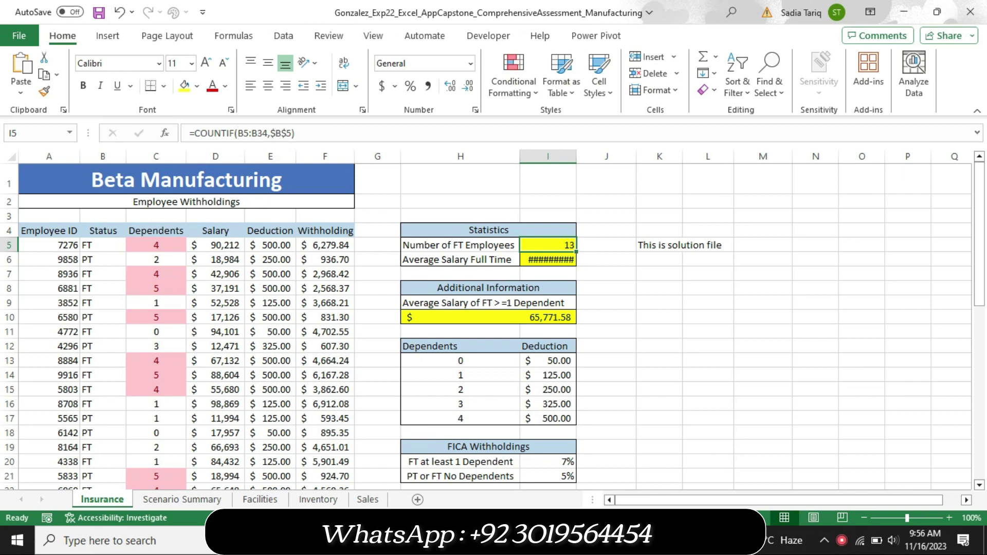
{"action": "key", "text": "alt+Tab"}
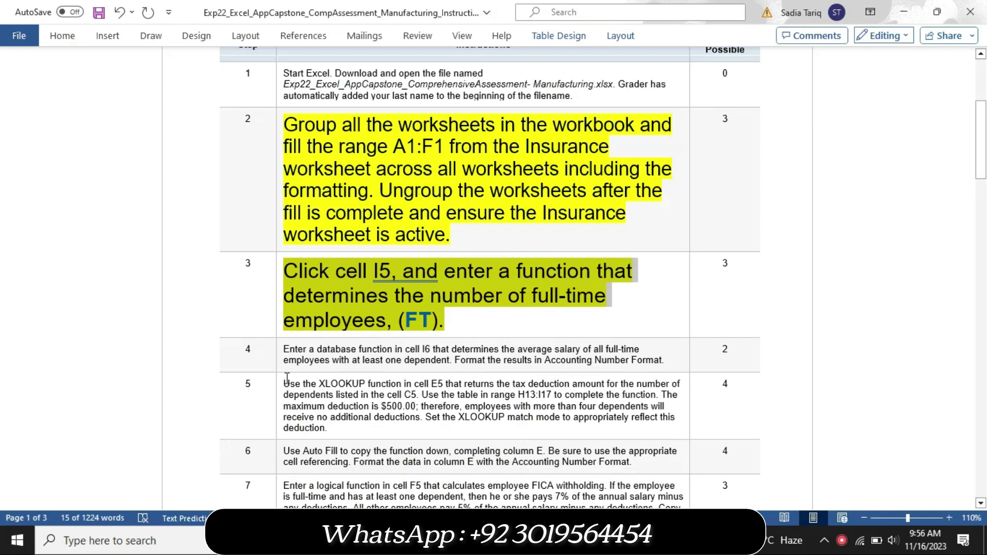
- Set step 4's instruction text to 18 pt with yellow highlight
{"action": "left_click", "coordinate": [279, 370]}
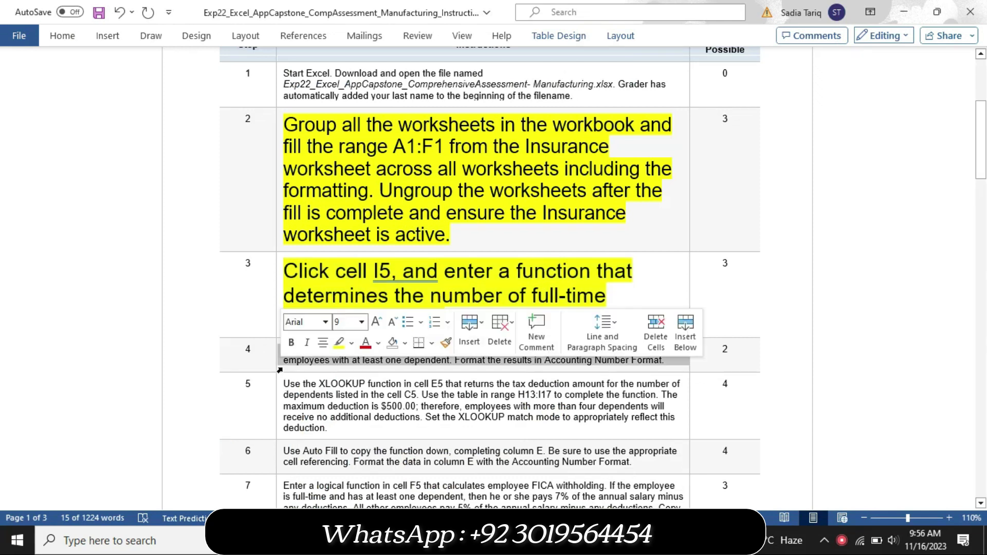
{"action": "left_click", "coordinate": [360, 323]}
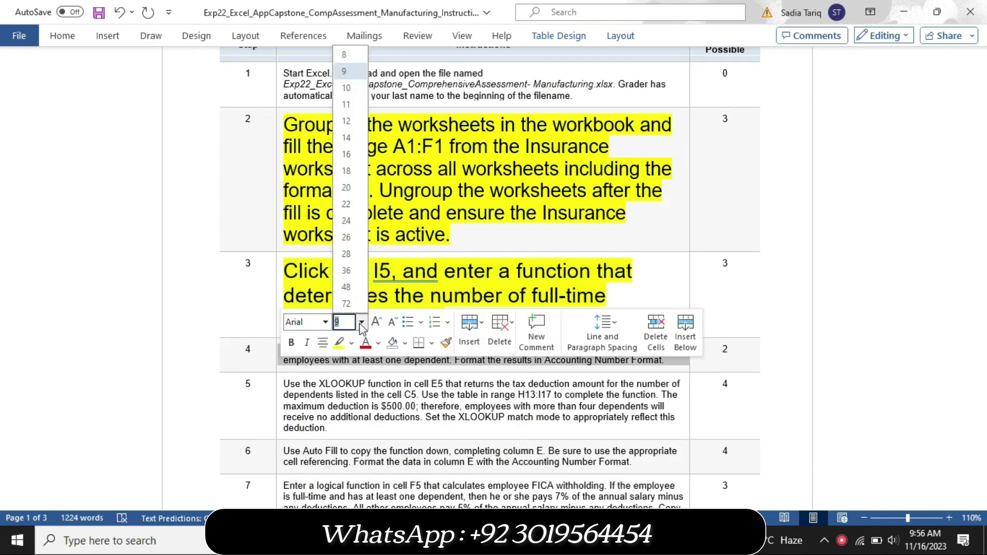
{"action": "left_click", "coordinate": [346, 171]}
{"action": "left_click", "coordinate": [339, 342]}
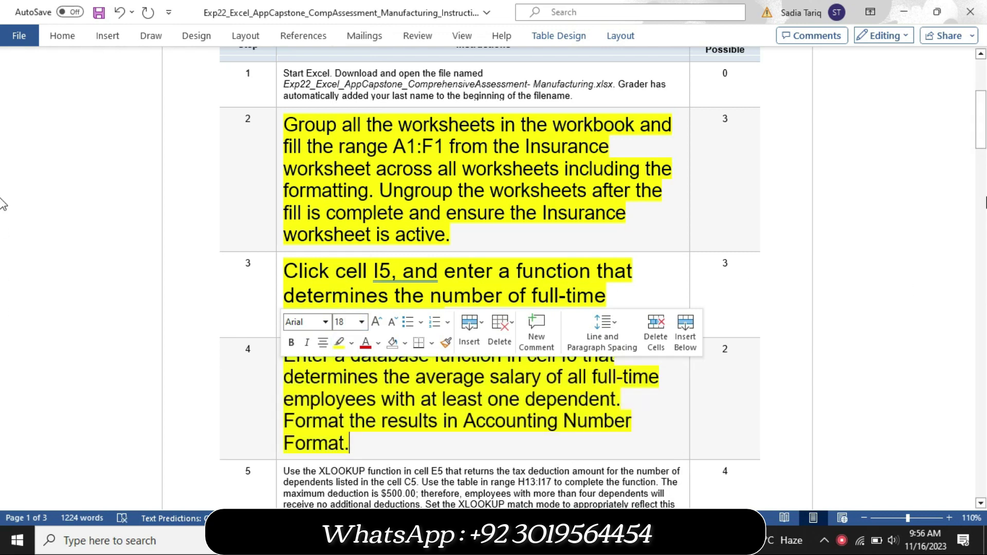
{"action": "left_click_drag", "start_coordinate": [981, 140], "coordinate": [984, 166]}
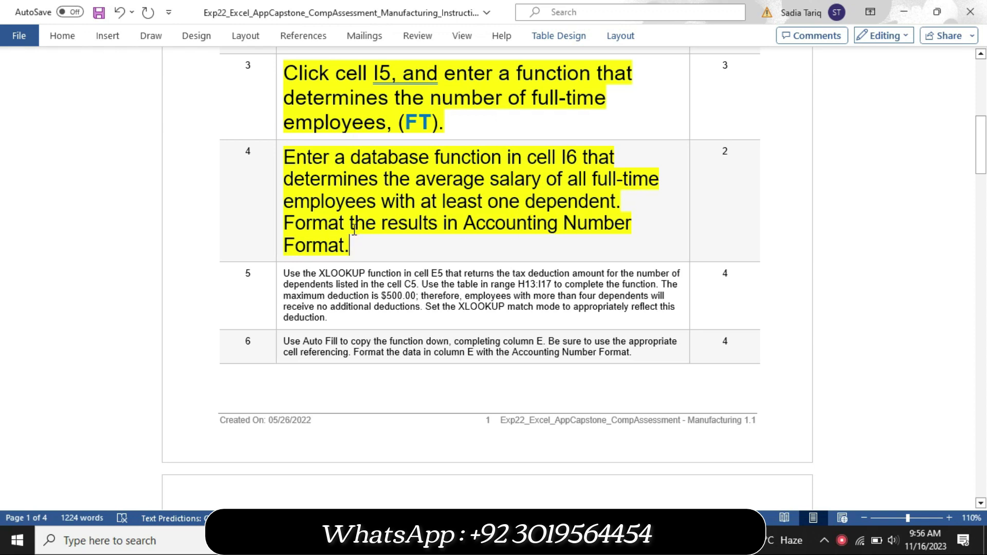
- Note step 4's Accounting Number Format requirement and select cell I6 in Excel
{"action": "left_click_drag", "start_coordinate": [350, 225], "coordinate": [443, 242]}
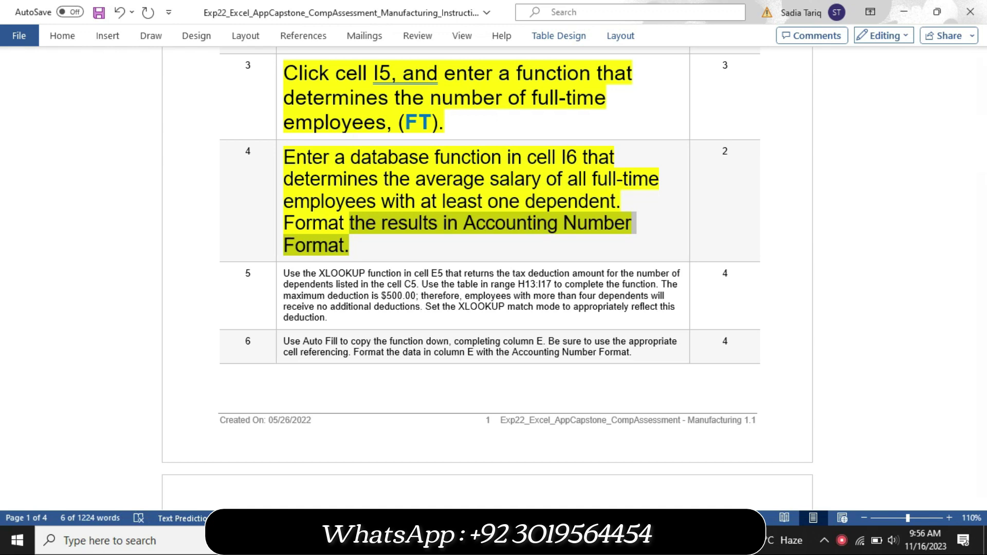
{"action": "left_click", "coordinate": [453, 540]}
{"action": "left_click", "coordinate": [551, 261]}
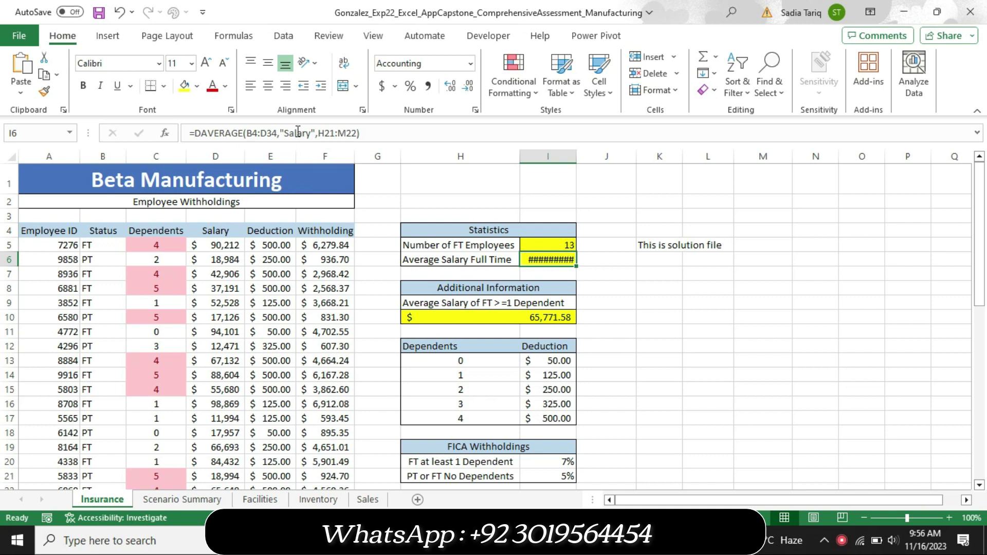
- Inspect I6's =DAVERAGE(B4:D34,"Salary",H21:M22) formula without changing it
{"action": "left_click", "coordinate": [355, 133]}
{"action": "key", "text": "Escape"}
{"action": "left_click", "coordinate": [440, 540]}
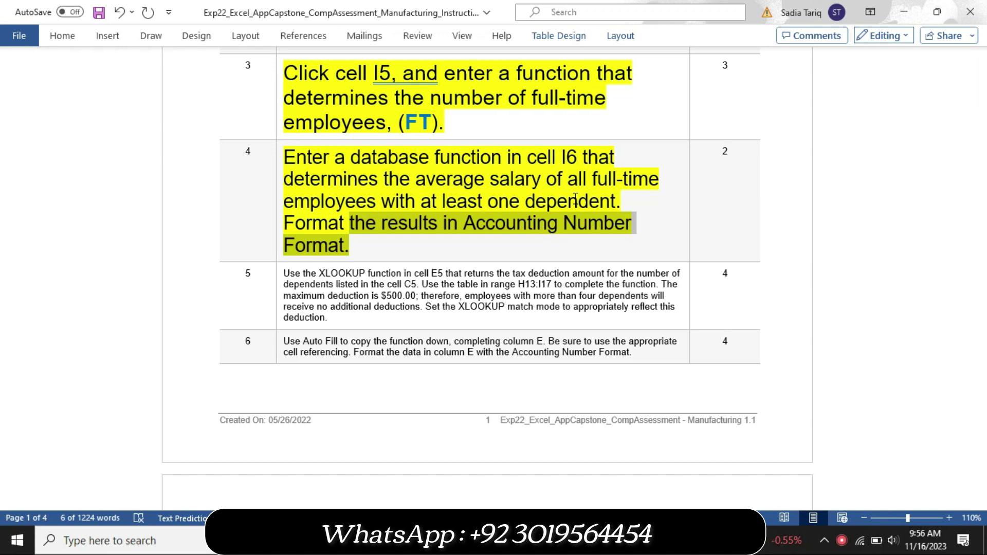
{"action": "left_click", "coordinate": [472, 540]}
{"action": "left_click", "coordinate": [470, 473]}
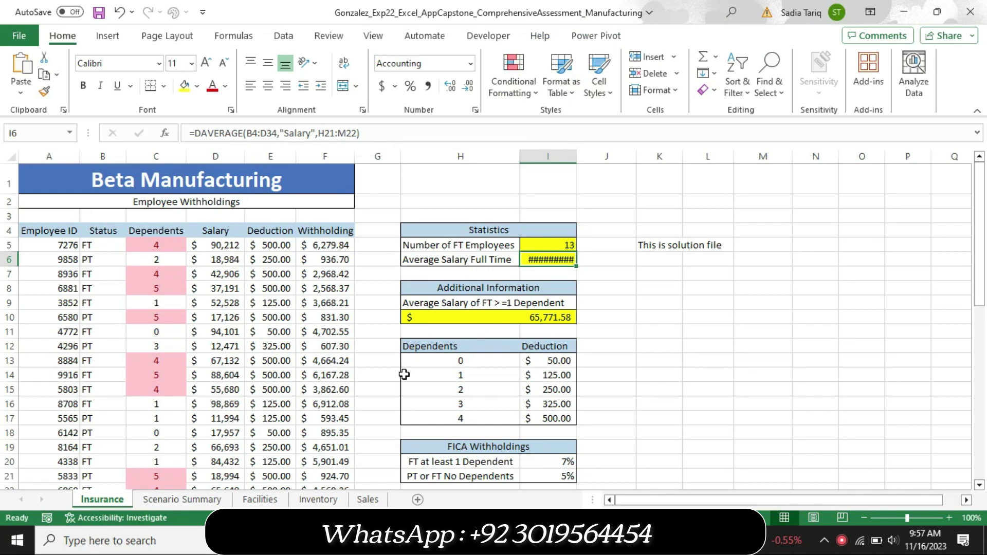
{"action": "key", "text": "alt+Tab"}
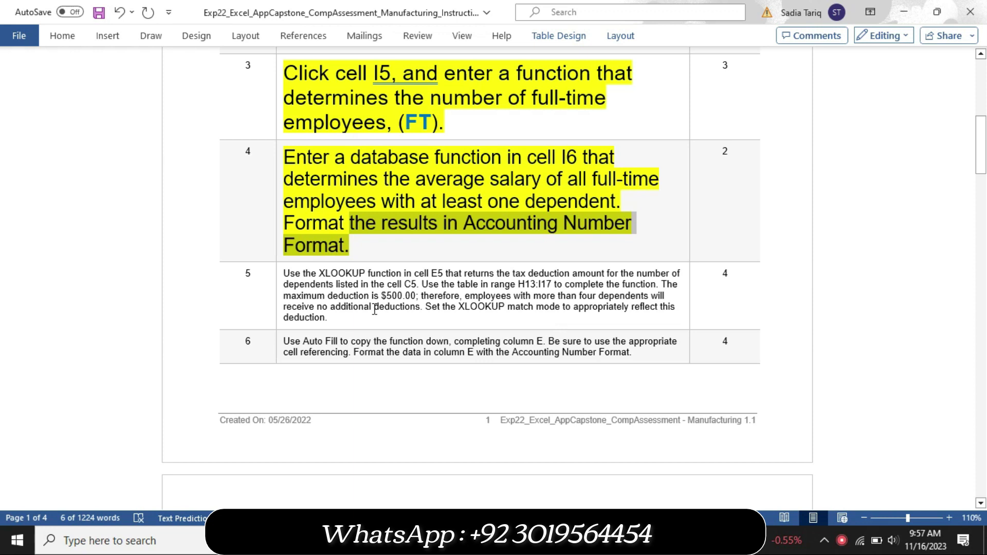
- Set step 5's XLOOKUP instruction text to 16 pt and select its opening lines
{"action": "left_click", "coordinate": [277, 318]}
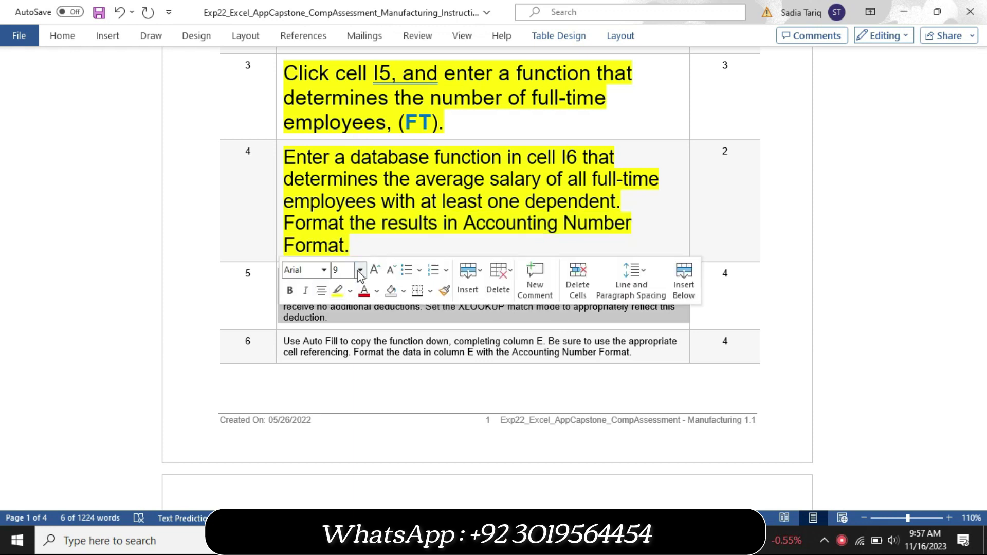
{"action": "left_click", "coordinate": [360, 270]}
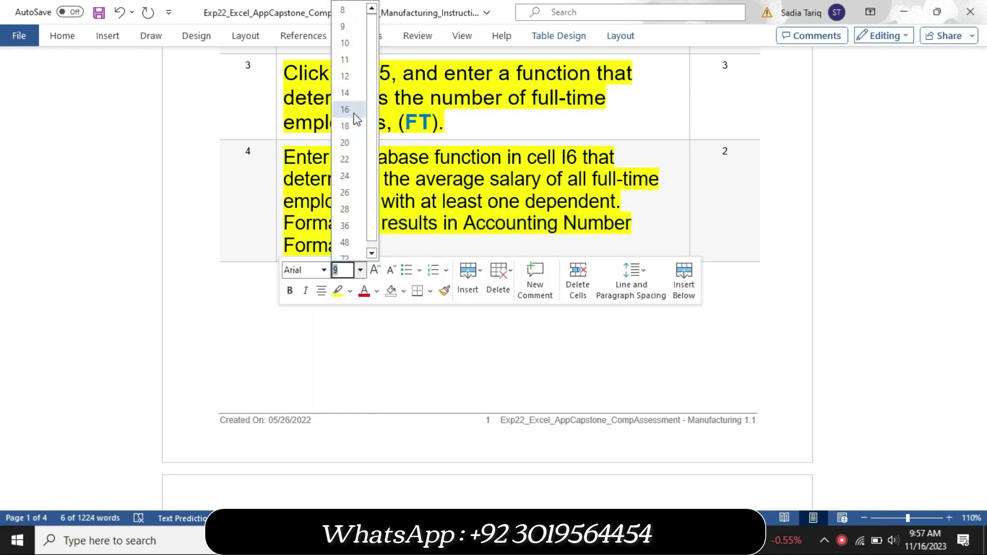
{"action": "left_click", "coordinate": [353, 113]}
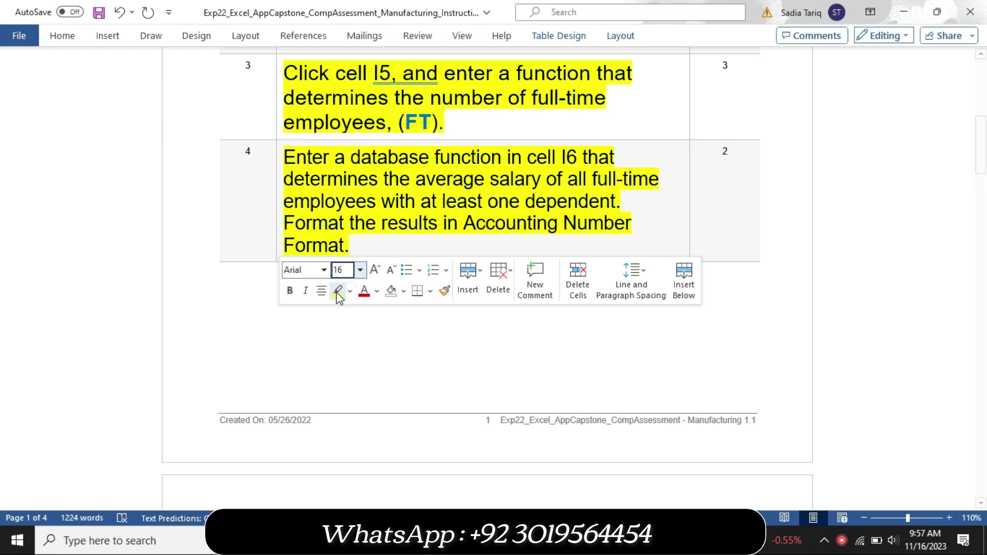
{"action": "left_click_drag", "start_coordinate": [981, 183], "coordinate": [983, 228]}
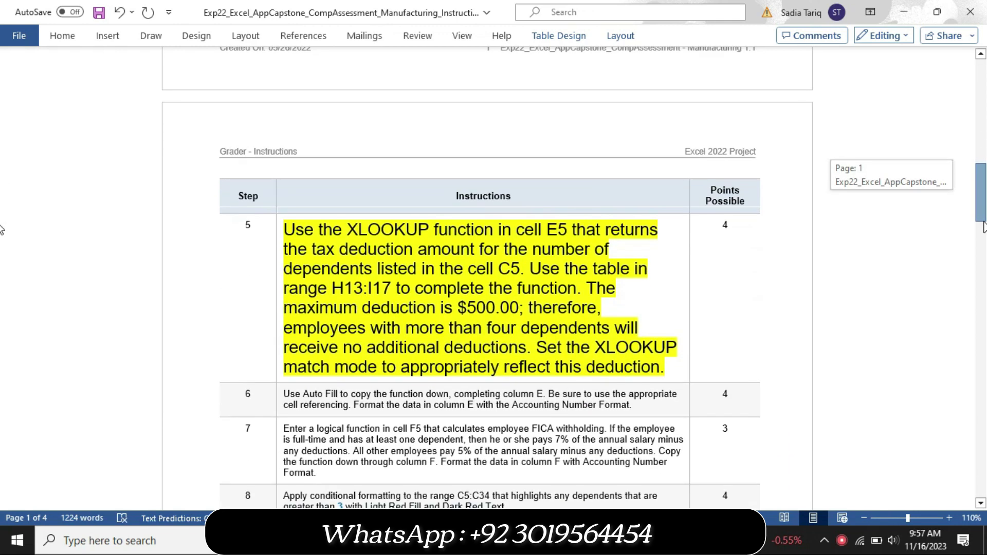
{"action": "left_click_drag", "start_coordinate": [329, 239], "coordinate": [677, 348]}
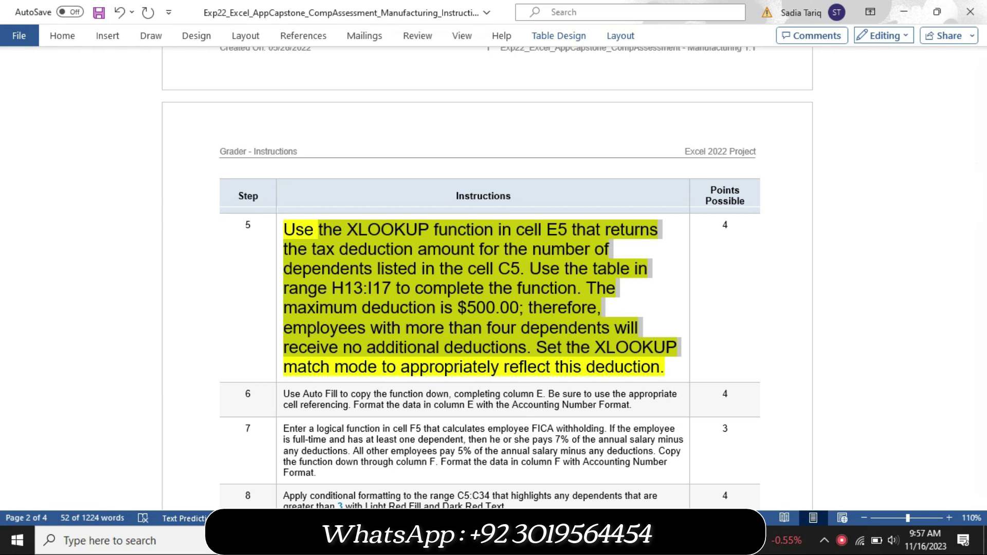
{"action": "left_click", "coordinate": [475, 462]}
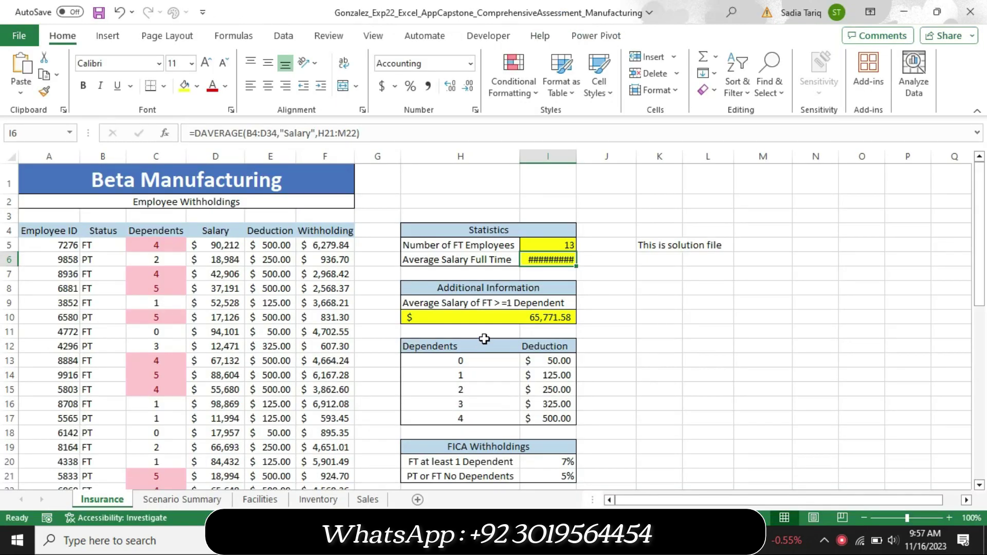
- Compare E5's formula =VLOOKUP(C5,$H$13:$I$17,2) with step 5 in the Word instructions
{"action": "left_click", "coordinate": [270, 244]}
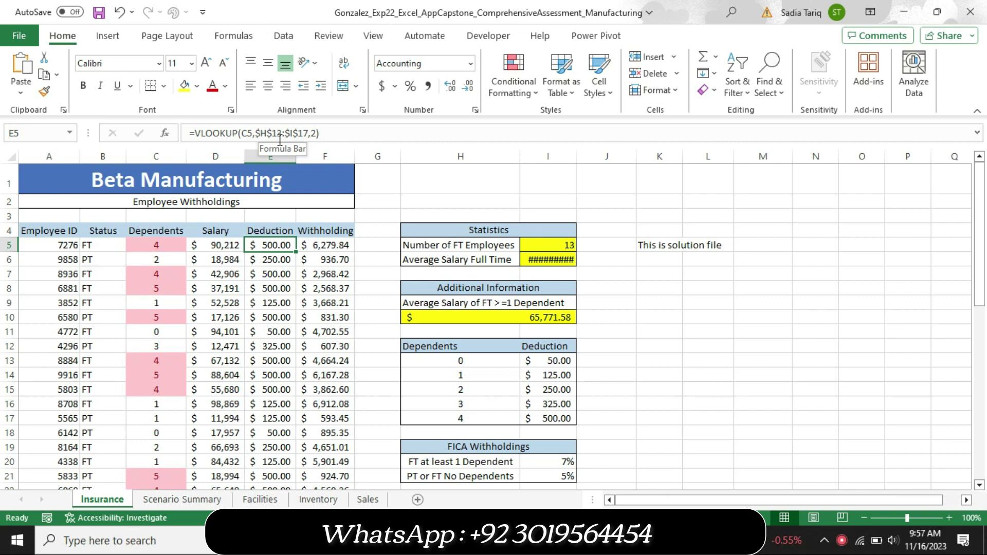
{"action": "key", "text": "alt+Tab"}
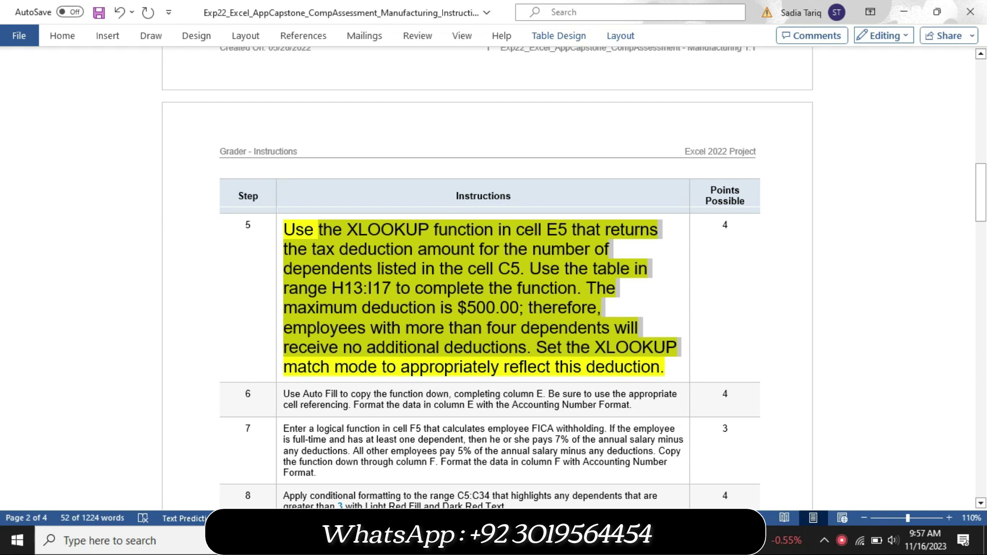
{"action": "key", "text": "alt+Tab"}
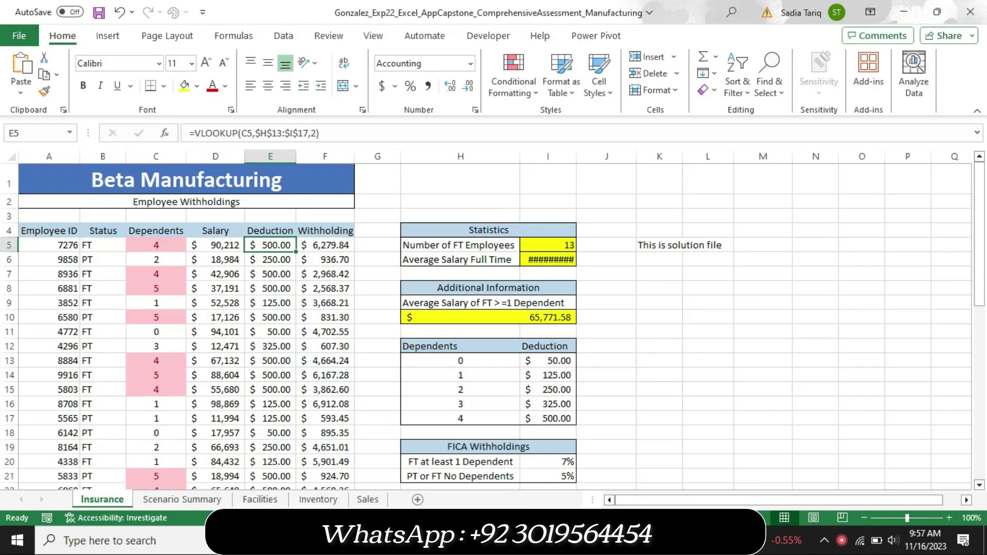
{"action": "left_click", "coordinate": [439, 540]}
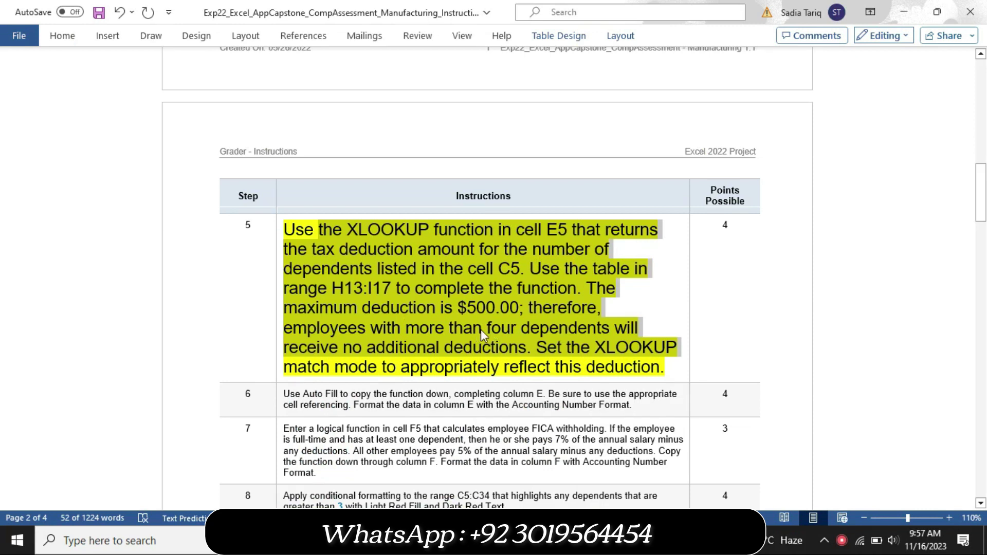
- Scroll the Word instructions down to step 6 and compare it with the Excel workbook
{"action": "left_click_drag", "start_coordinate": [982, 208], "coordinate": [982, 236]}
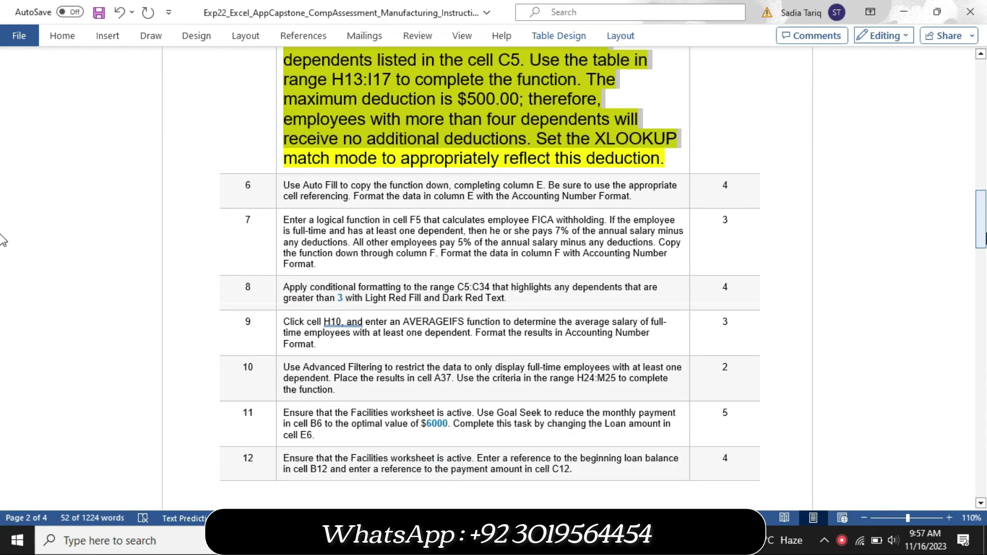
{"action": "left_click_drag", "start_coordinate": [2, 235], "coordinate": [1, 237]}
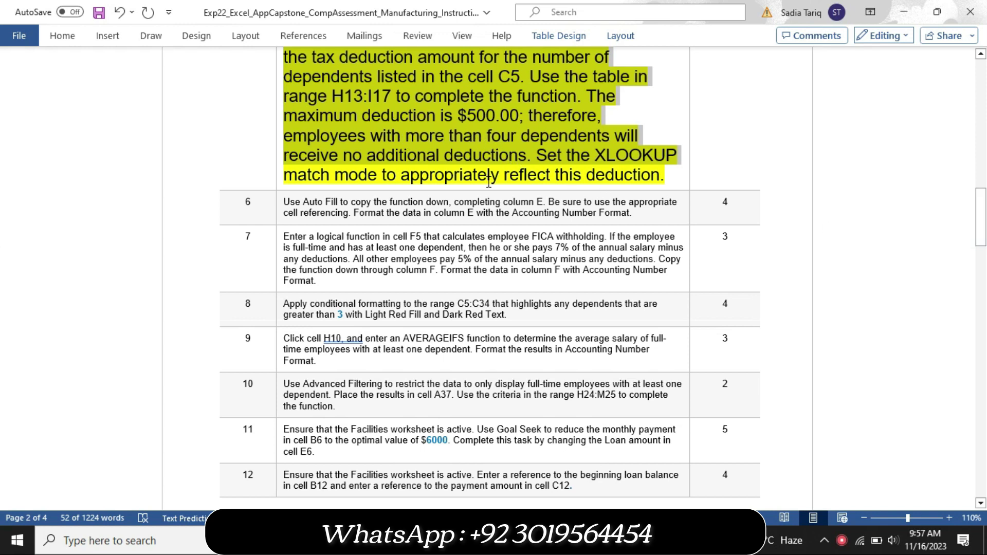
{"action": "key", "text": "alt+Tab"}
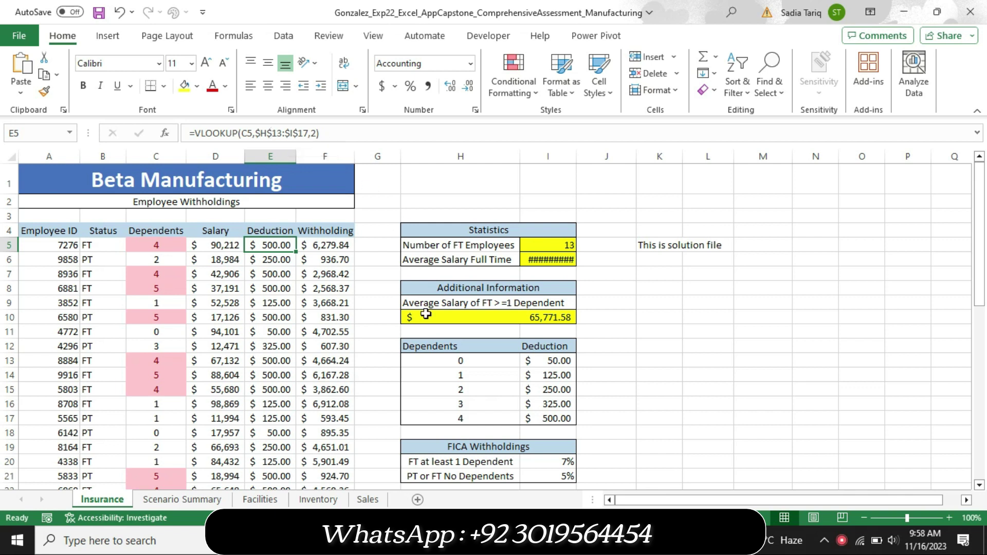
{"action": "key", "text": "alt+Tab"}
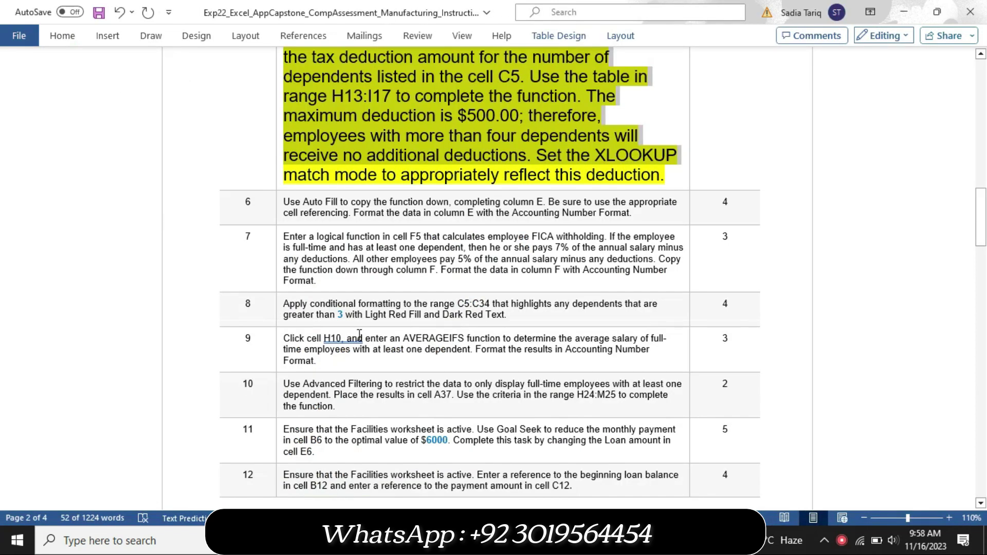
- Enlarge step 6's Auto Fill instructions and highlight them in yellow
{"action": "left_click", "coordinate": [280, 224]}
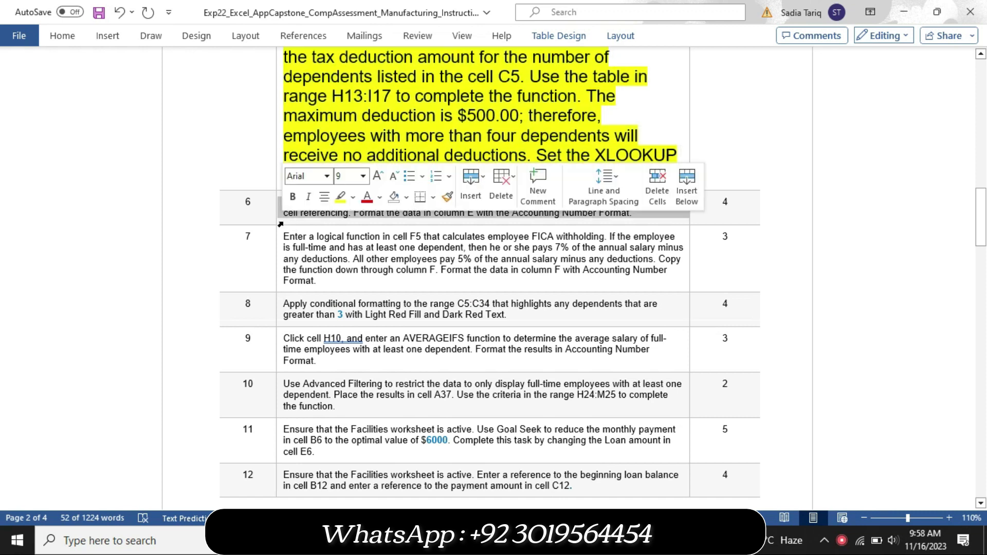
{"action": "left_click", "coordinate": [363, 176]}
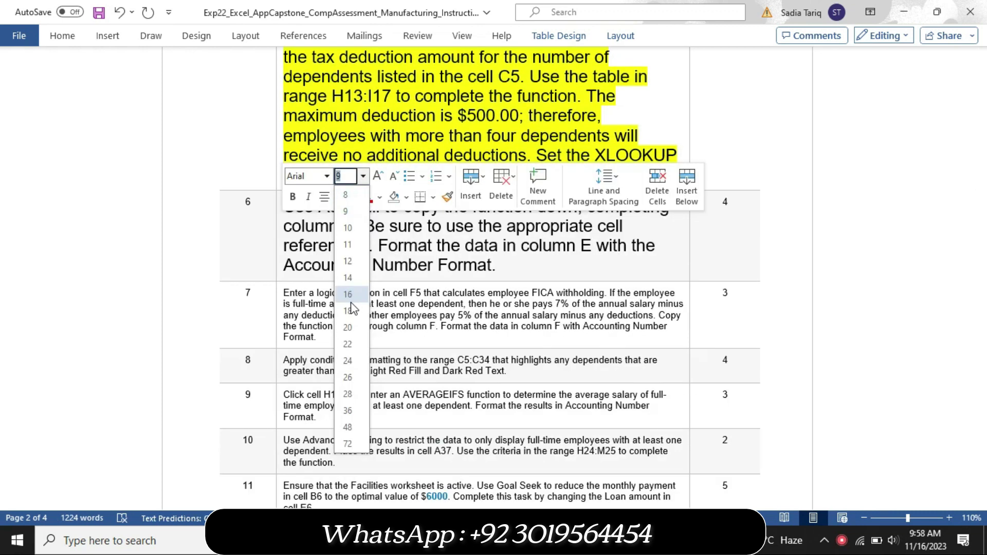
{"action": "left_click", "coordinate": [348, 331]}
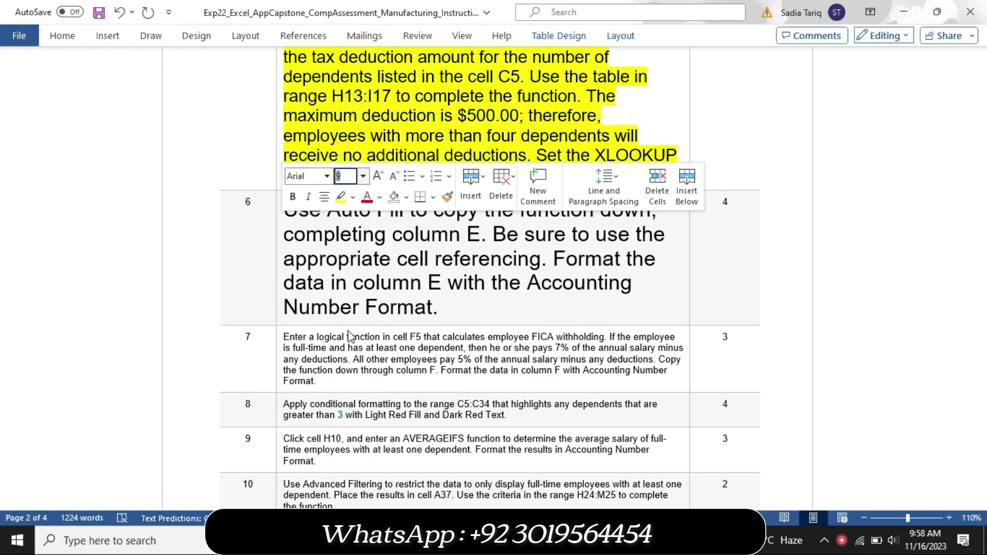
{"action": "left_click", "coordinate": [340, 196]}
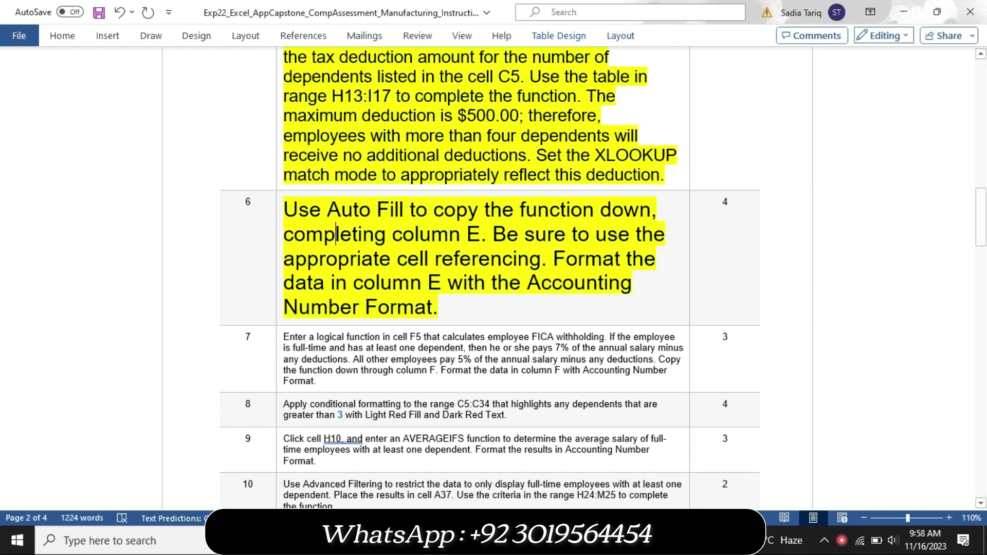
{"action": "key", "text": "alt+Tab"}
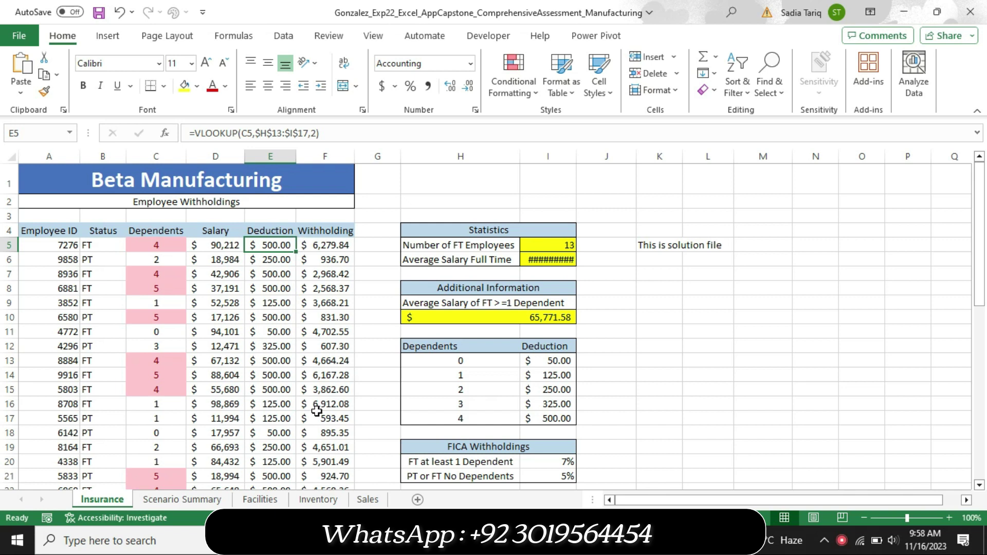
{"action": "key", "text": "alt+Tab"}
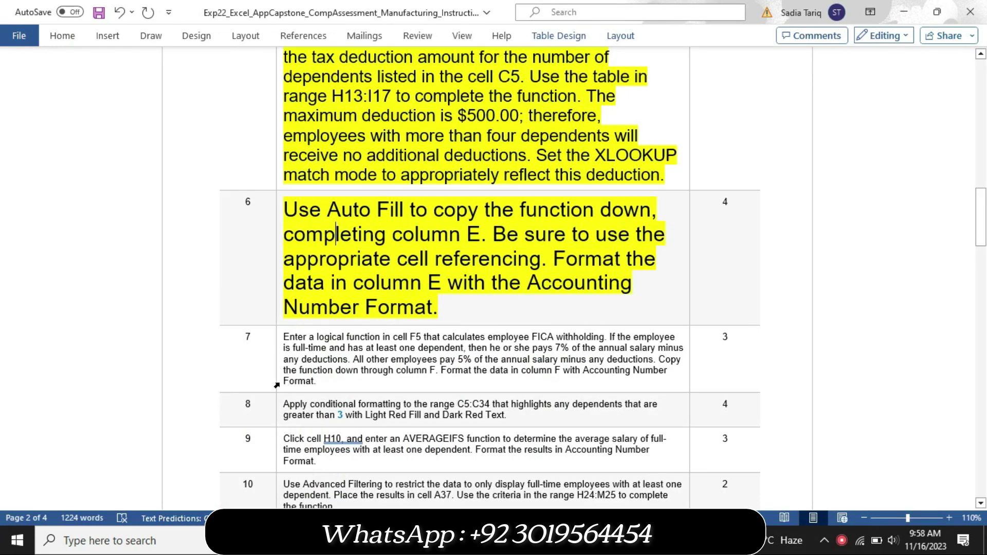
- Make step 7's FICA withholding instructions 18 pt with yellow highlighting
{"action": "left_click", "coordinate": [276, 385]}
{"action": "left_click", "coordinate": [361, 337]}
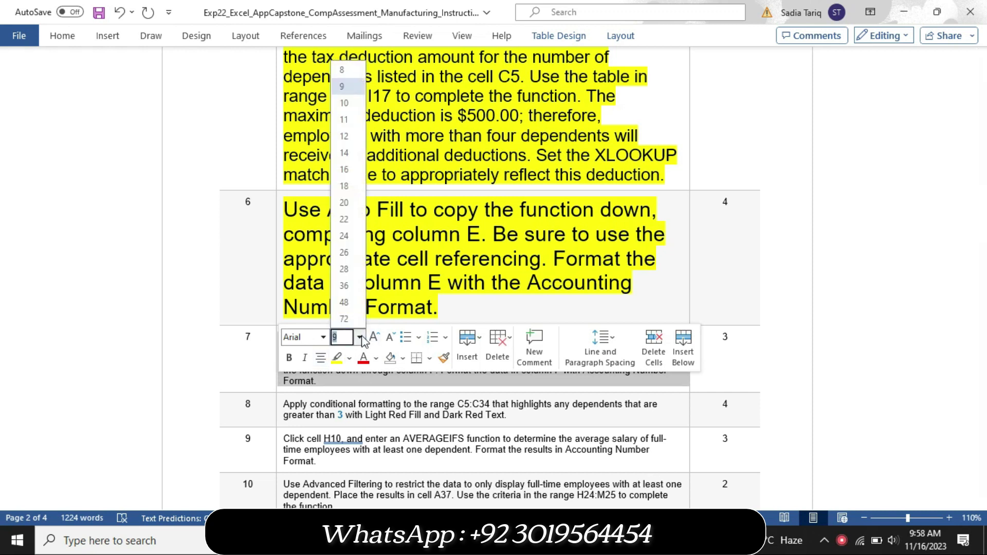
{"action": "left_click", "coordinate": [344, 186]}
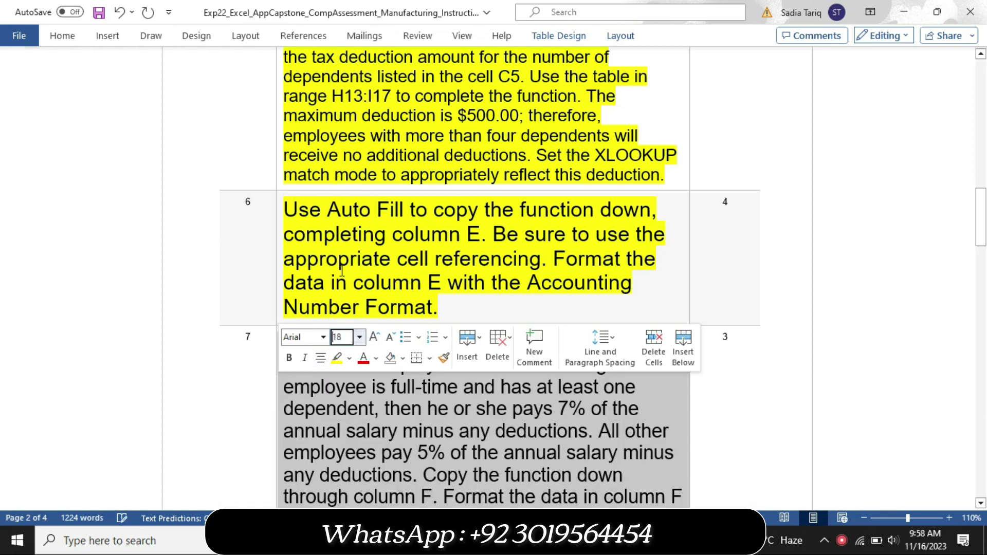
{"action": "left_click", "coordinate": [337, 357]}
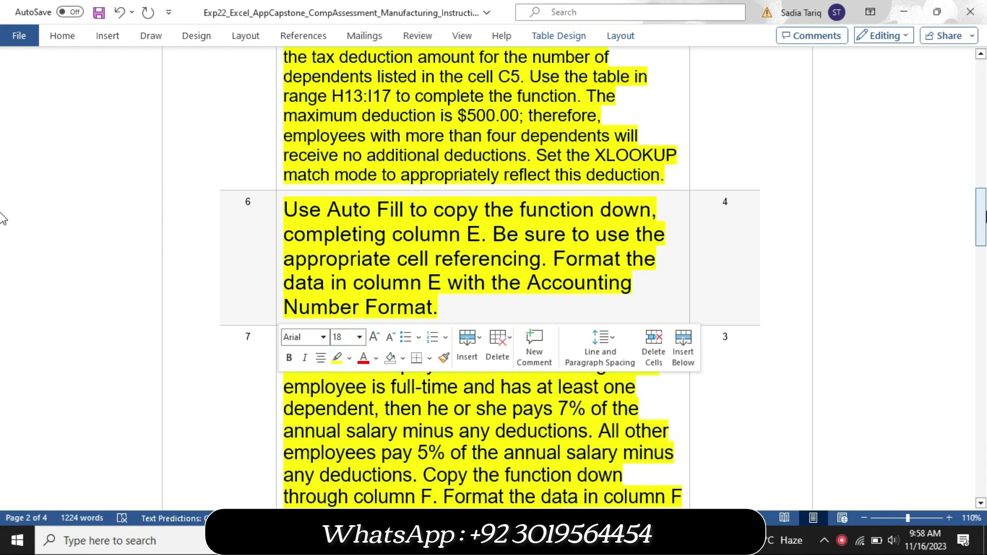
{"action": "left_click_drag", "start_coordinate": [981, 218], "coordinate": [982, 242]}
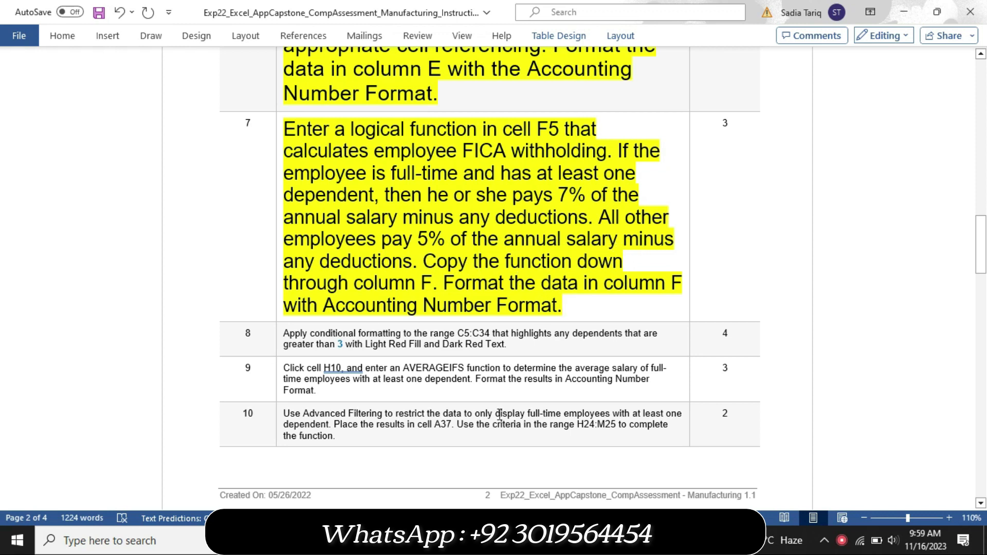
{"action": "key", "text": "alt+Tab"}
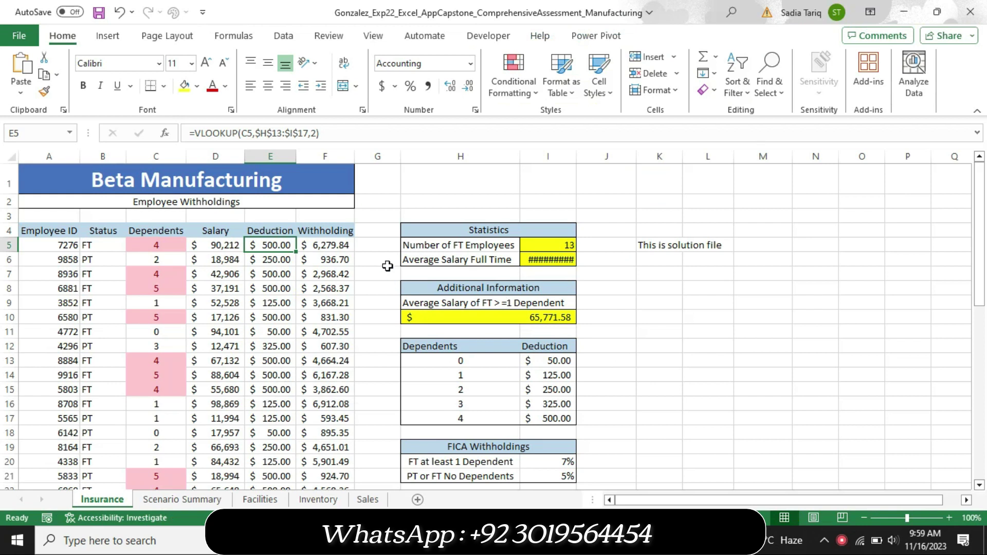
- Check F5's IF(AND(B5="FT",C5>0)...) withholding formula against step 7 in Word
{"action": "left_click", "coordinate": [312, 241]}
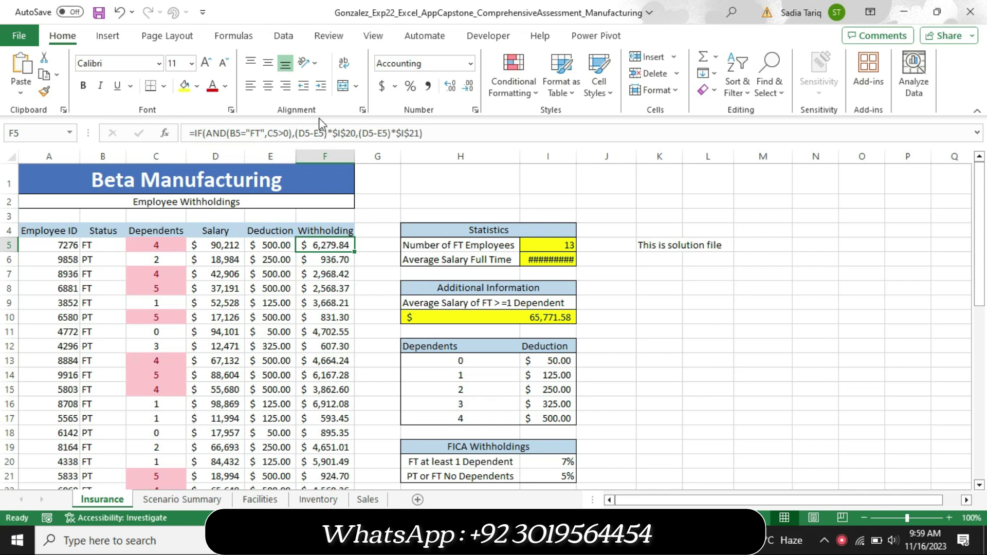
{"action": "left_click", "coordinate": [439, 539]}
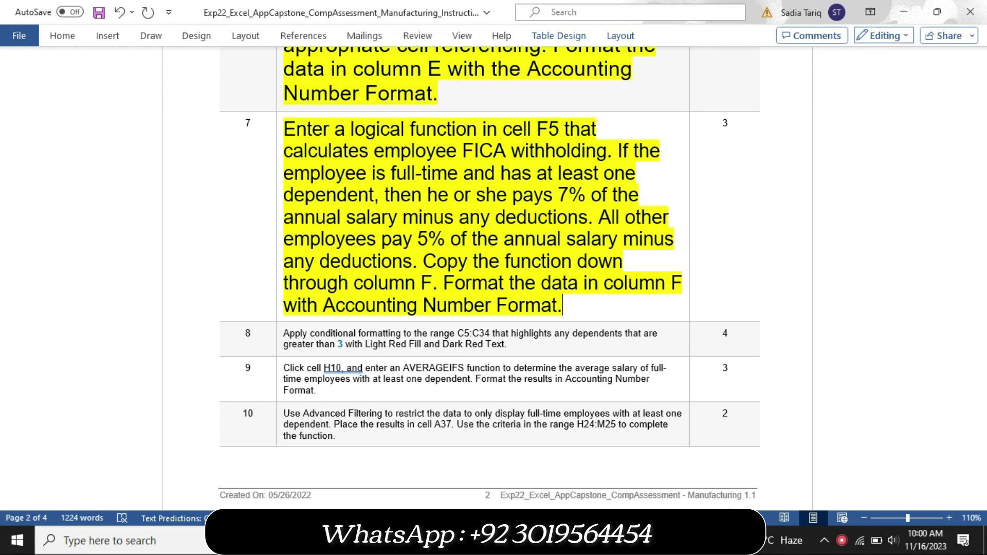
{"action": "key", "text": "alt+Tab"}
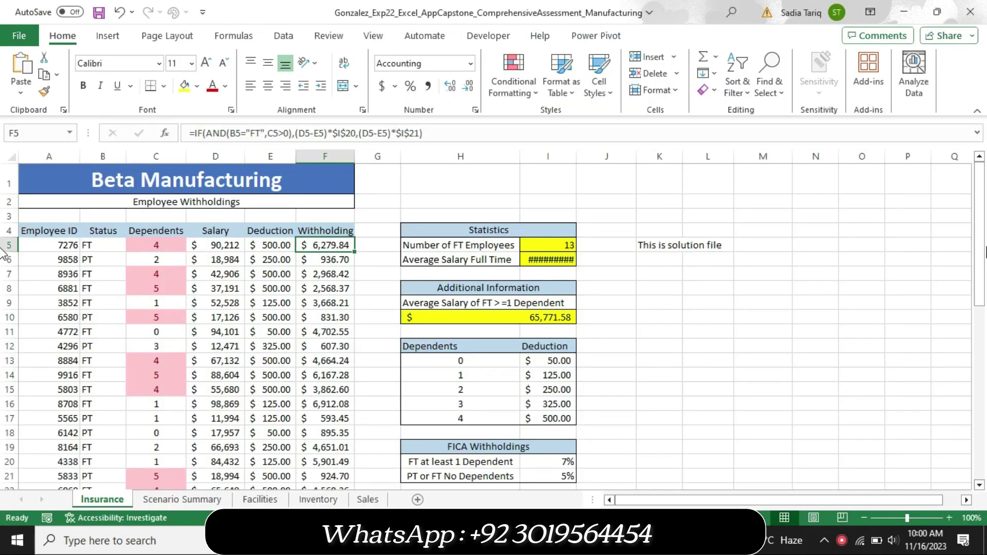
{"action": "left_click", "coordinate": [888, 245]}
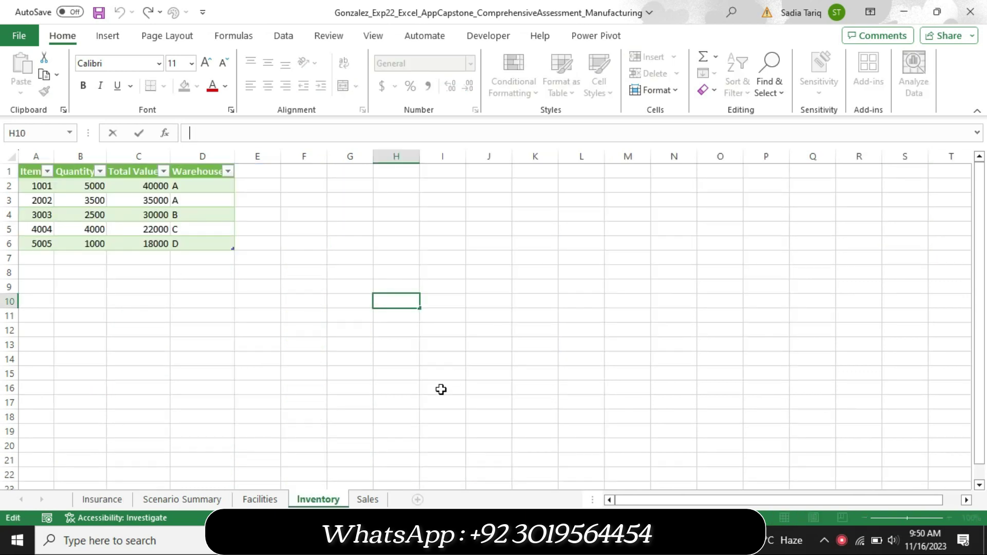
{"action": "key", "text": "alt+Tab"}
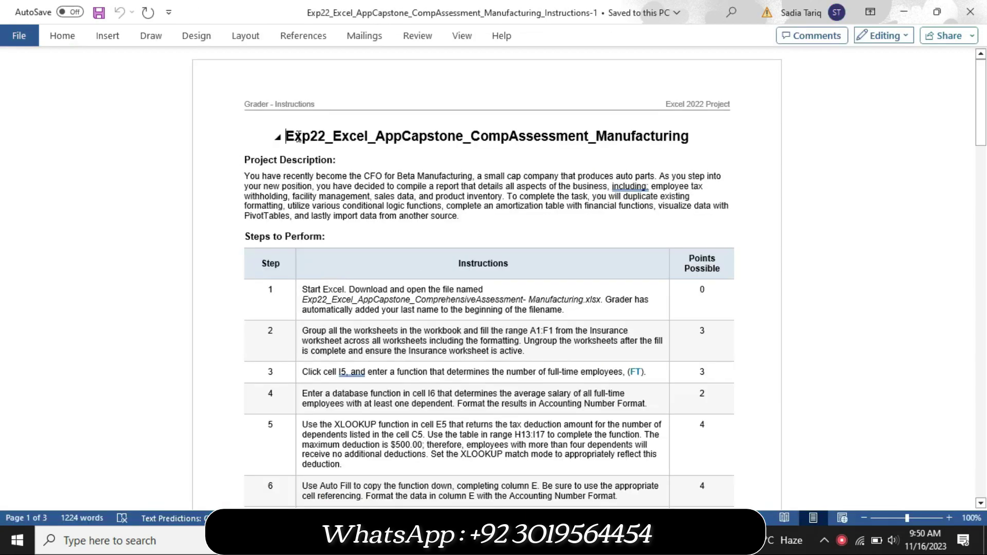
- Highlight the document title and Project Description heading in yellow
{"action": "left_click_drag", "start_coordinate": [286, 136], "coordinate": [472, 143]}
{"action": "left_click", "coordinate": [687, 157], "text": "shift"}
{"action": "mouse_move", "coordinate": [290, 159]}
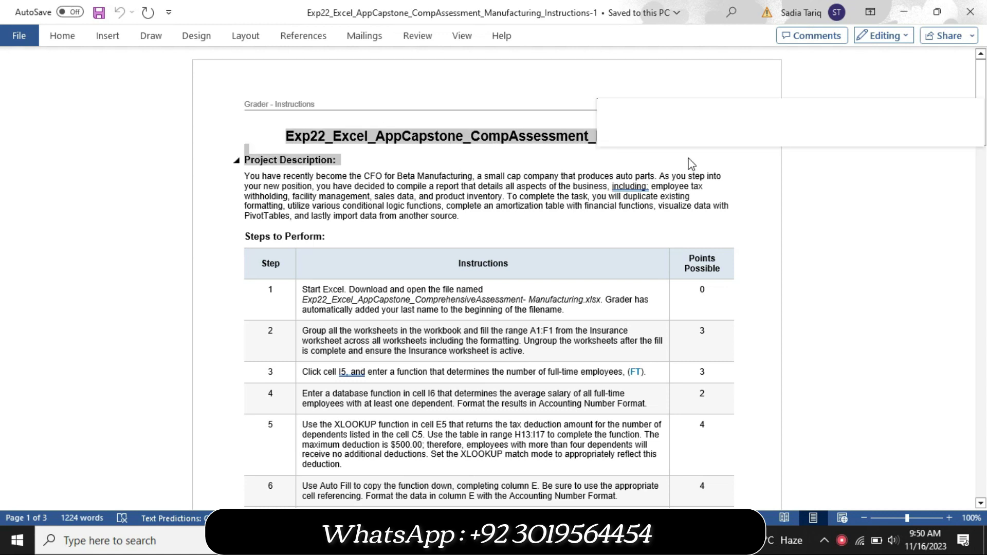
{"action": "left_click", "coordinate": [655, 132]}
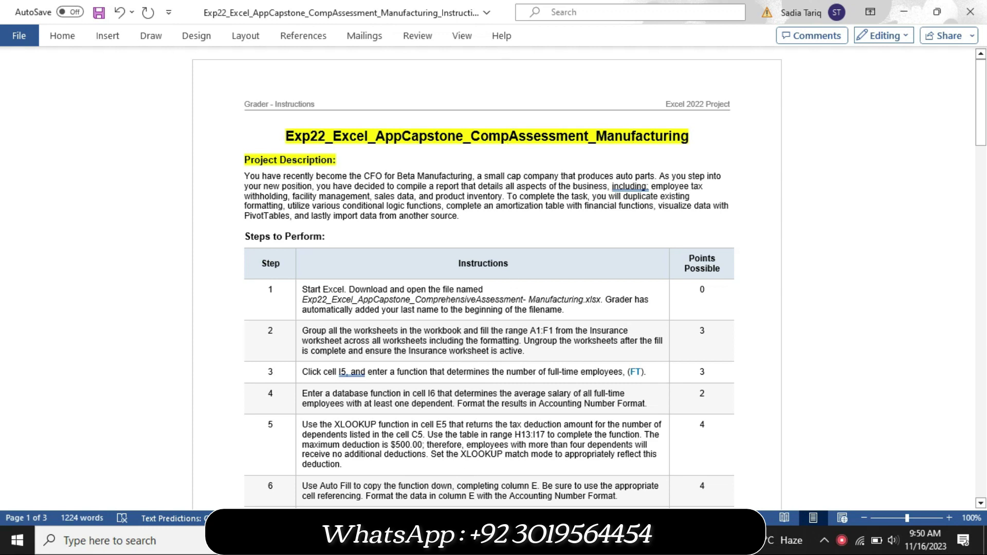
{"action": "key", "text": "alt+Tab"}
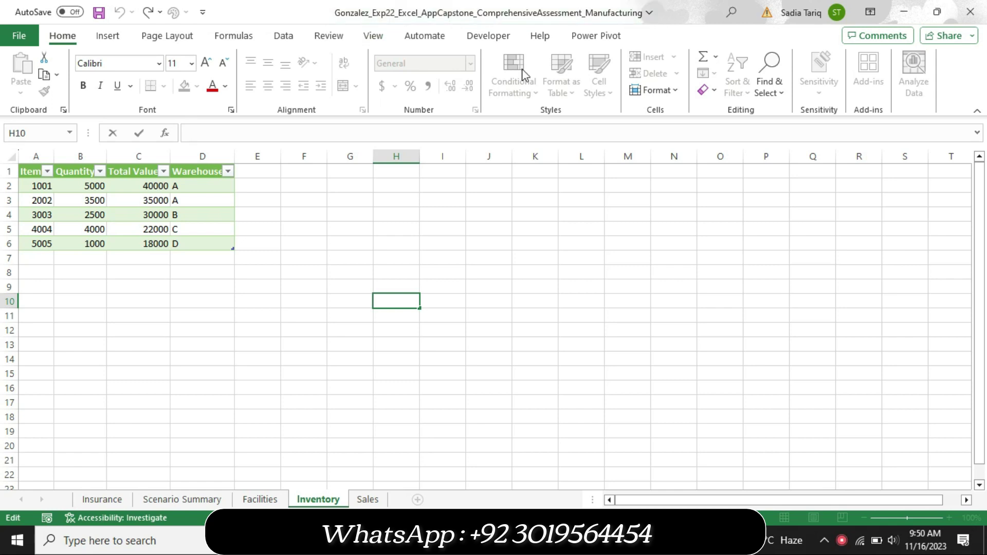
{"action": "key", "text": "alt+Tab"}
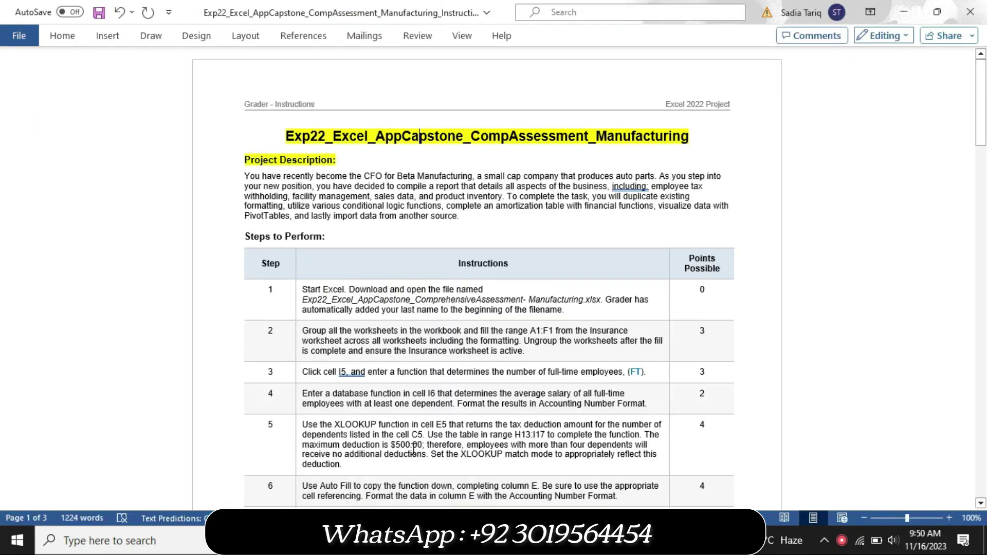
- Set Step 1's instruction text to 14 points with yellow highlight
{"action": "left_click", "coordinate": [294, 322]}
{"action": "left_click", "coordinate": [377, 273]}
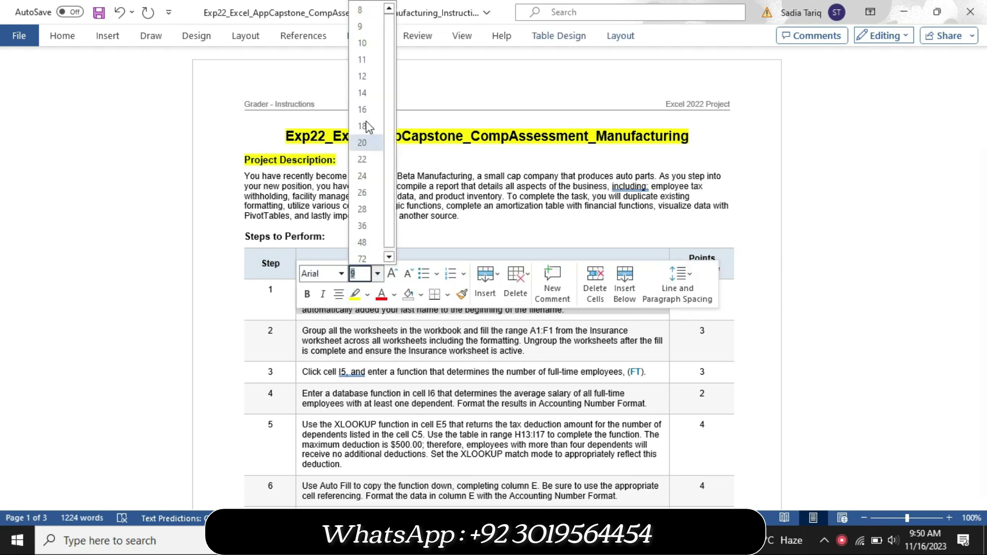
{"action": "left_click", "coordinate": [364, 95]}
{"action": "left_click", "coordinate": [358, 296]}
{"action": "double_click", "coordinate": [432, 339]}
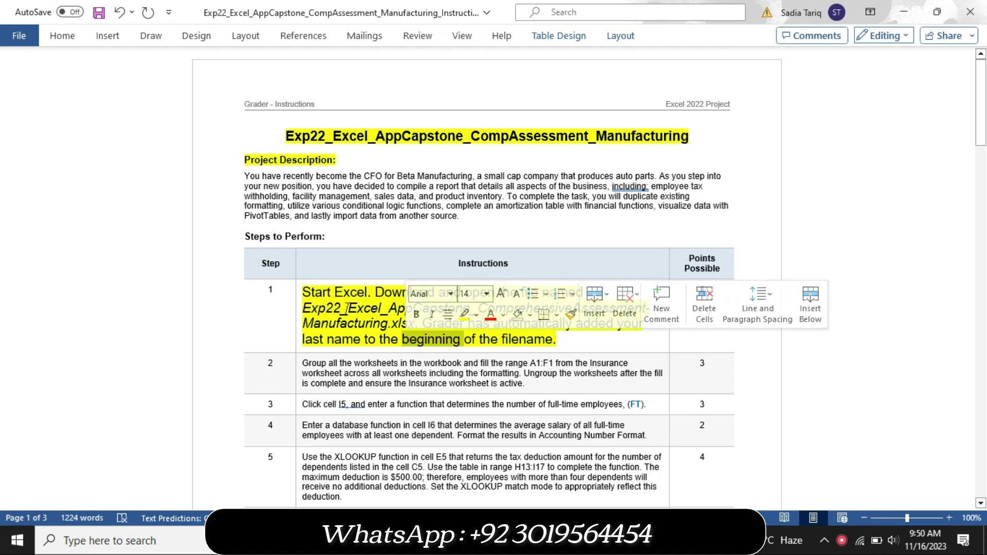
{"action": "left_click", "coordinate": [365, 292]}
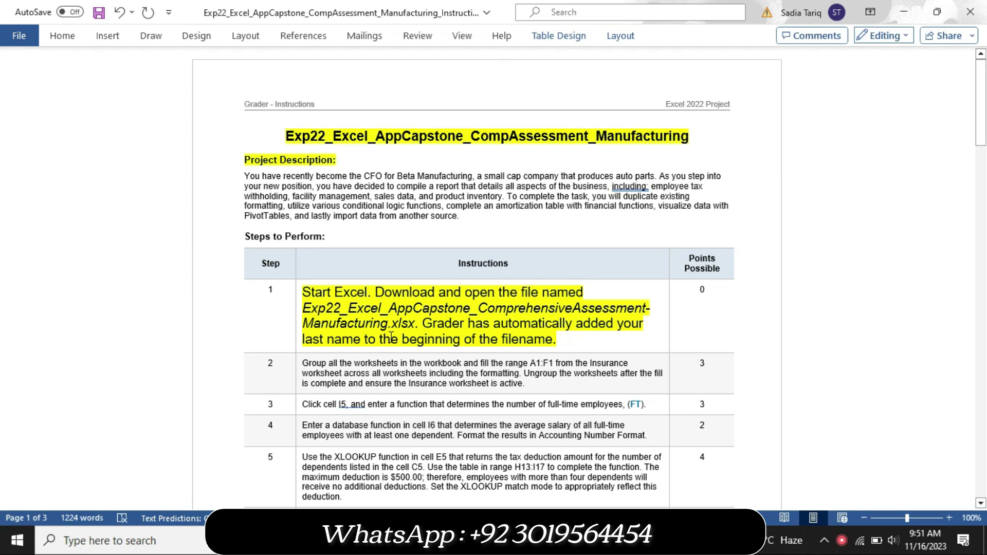
- In Excel, look at the Scenario Summary sheet and return to the Insurance sheet
{"action": "key", "text": "alt+Tab"}
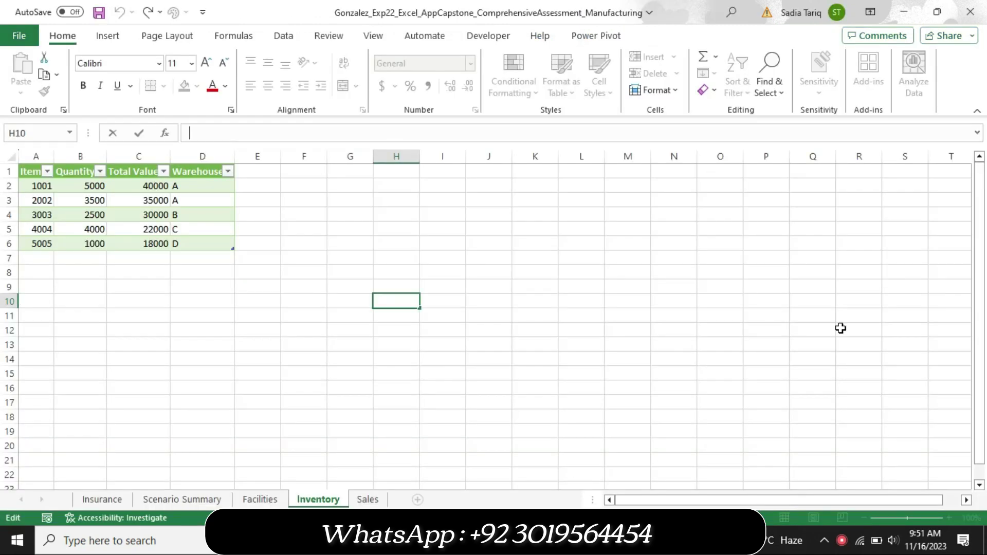
{"action": "left_click_drag", "start_coordinate": [980, 201], "coordinate": [969, 204]}
{"action": "left_click", "coordinate": [119, 504]}
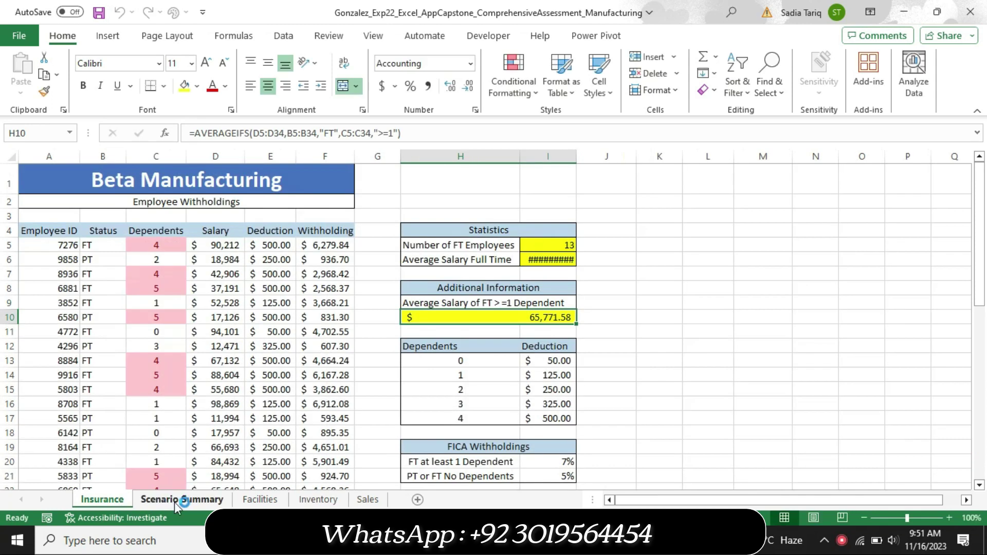
{"action": "left_click", "coordinate": [176, 501]}
{"action": "left_click", "coordinate": [108, 504]}
- Return Step 1's text to 9 points with no highlight colour
{"action": "left_click", "coordinate": [439, 463]}
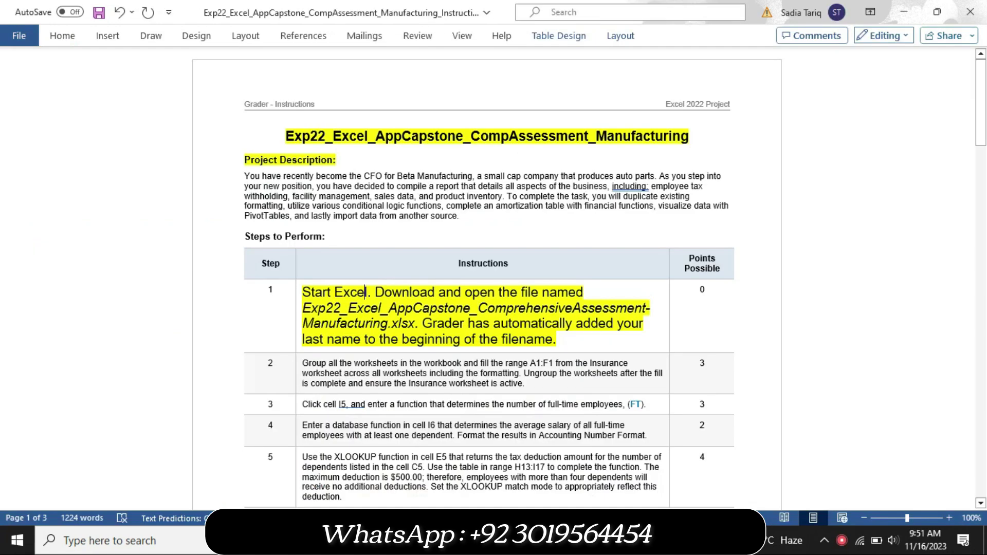
{"action": "left_click", "coordinate": [298, 350]}
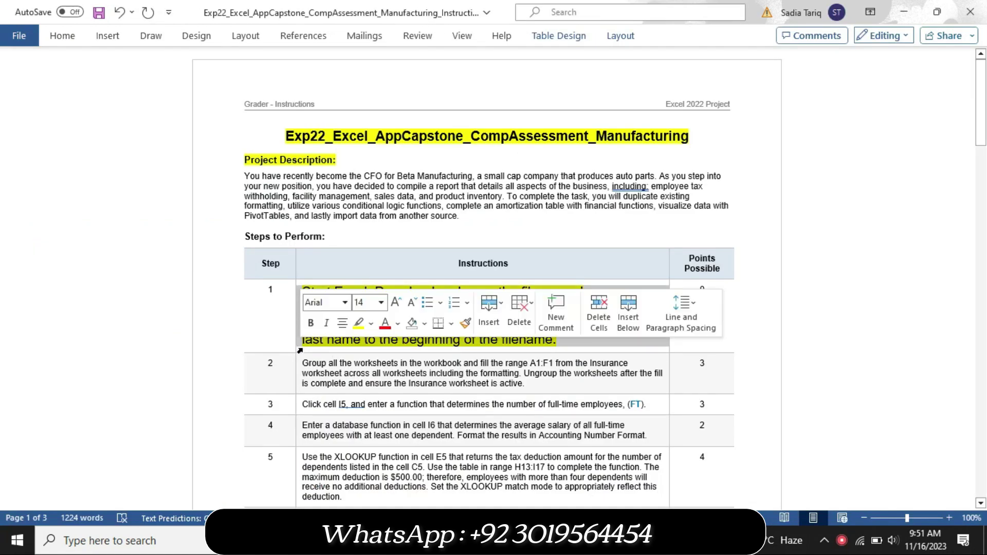
{"action": "left_click", "coordinate": [381, 303]}
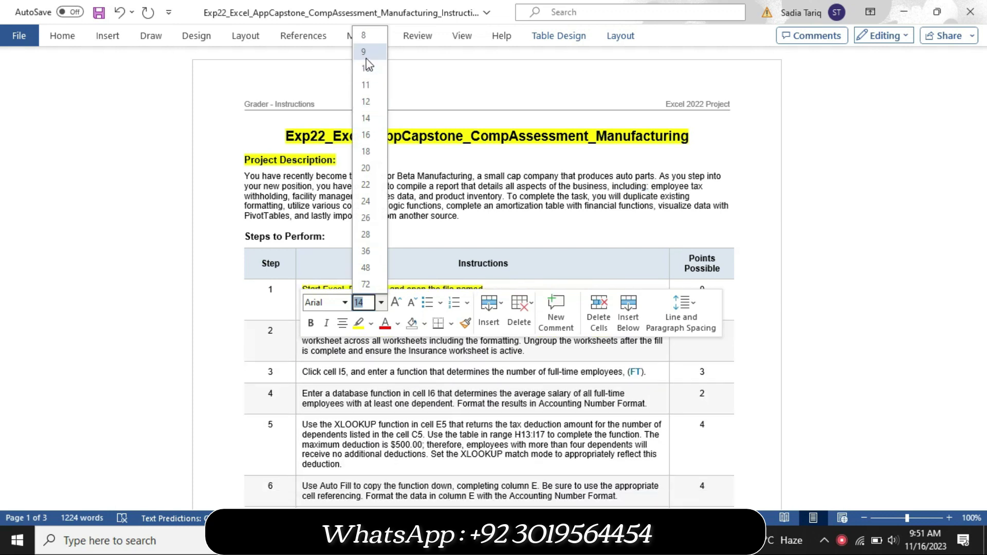
{"action": "left_click", "coordinate": [365, 51]}
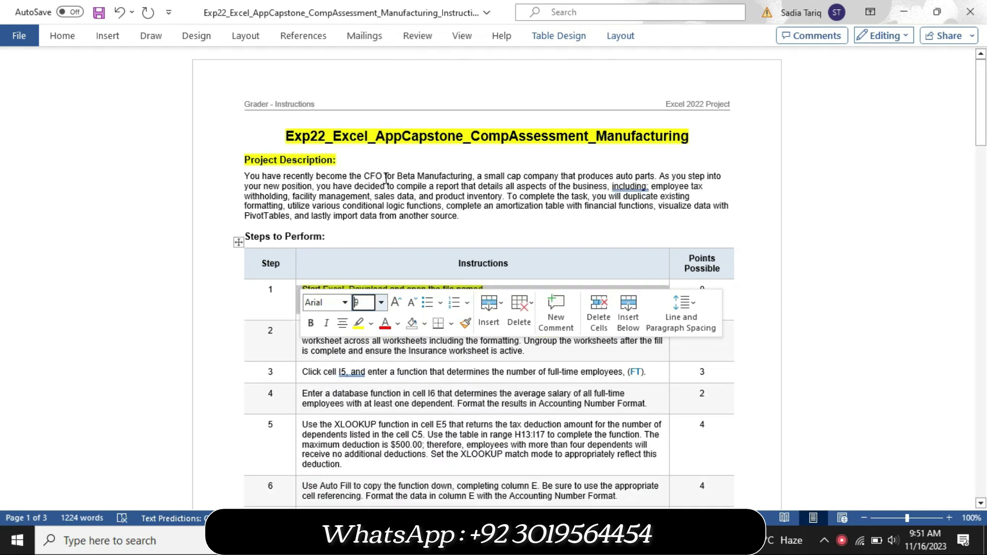
{"action": "left_click", "coordinate": [375, 329]}
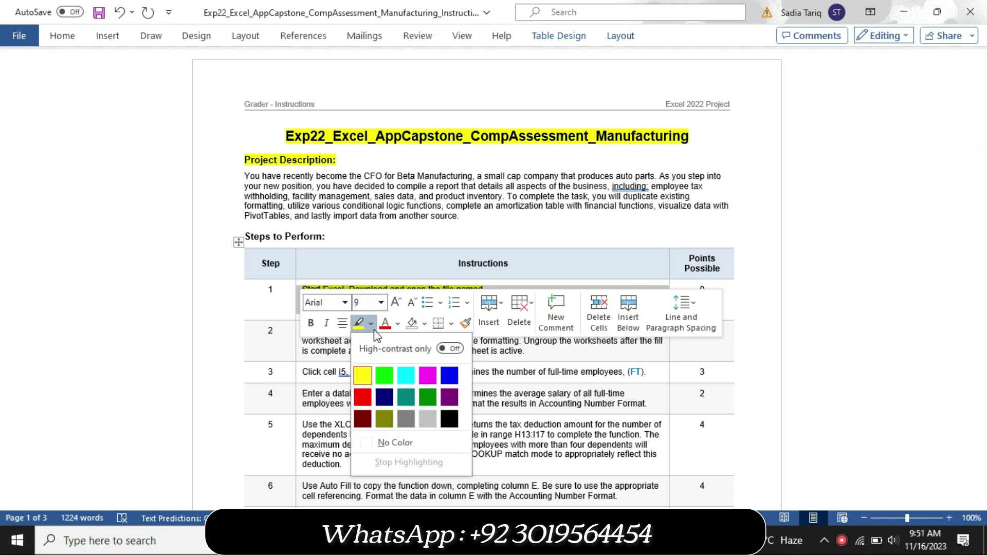
{"action": "left_click", "coordinate": [393, 440]}
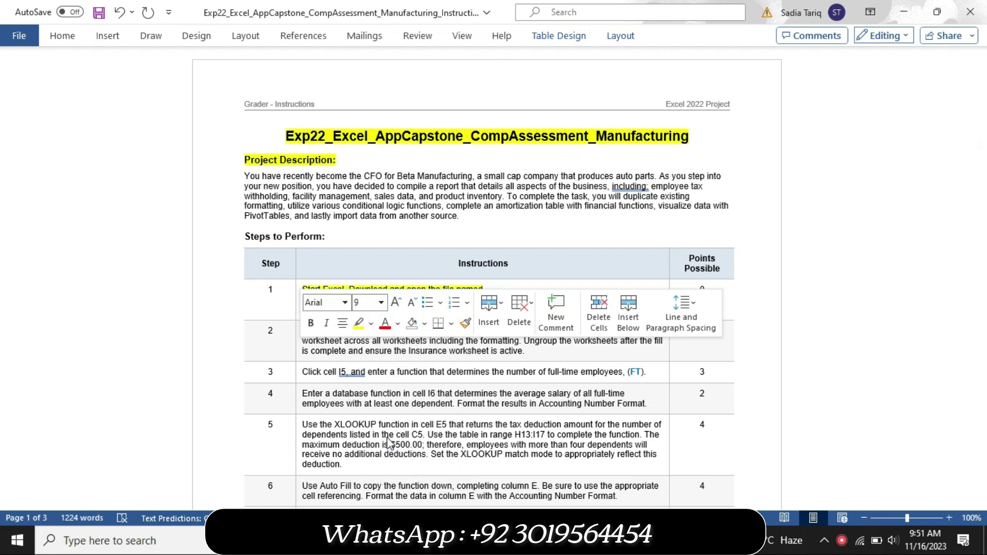
- Make Step 2's instruction text 18 points and highlight it yellow
{"action": "left_click", "coordinate": [298, 358]}
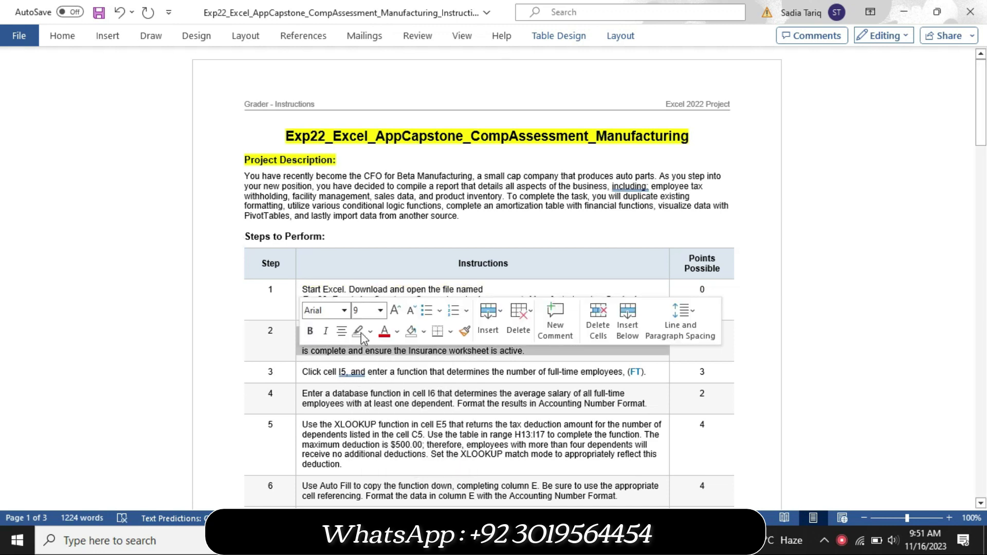
{"action": "left_click", "coordinate": [380, 311]}
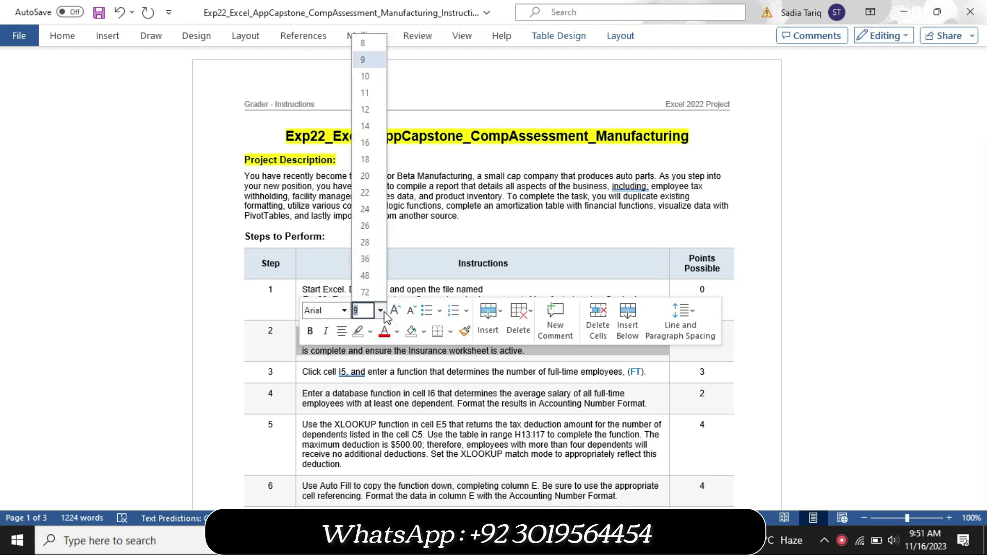
{"action": "left_click", "coordinate": [373, 159]}
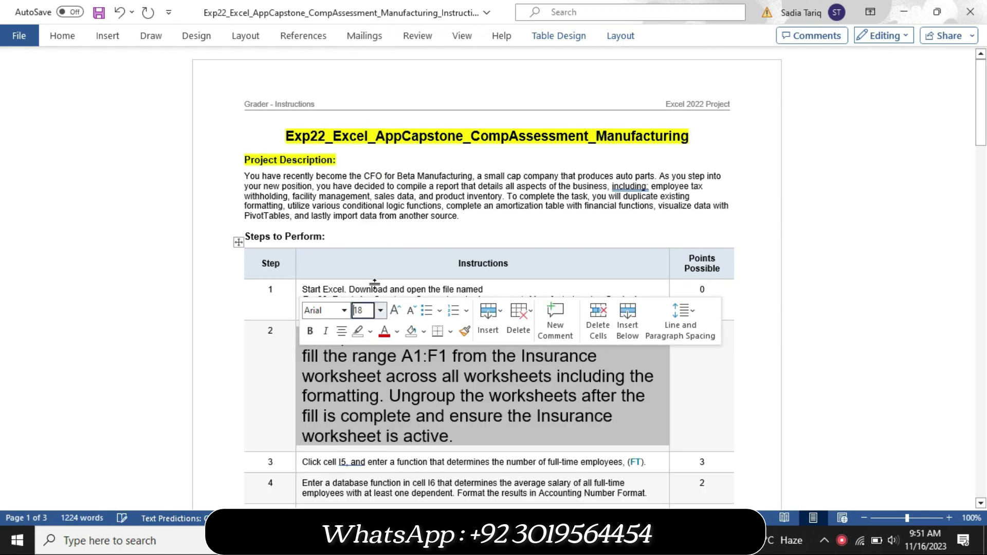
{"action": "left_click", "coordinate": [370, 332]}
{"action": "left_click", "coordinate": [362, 383]}
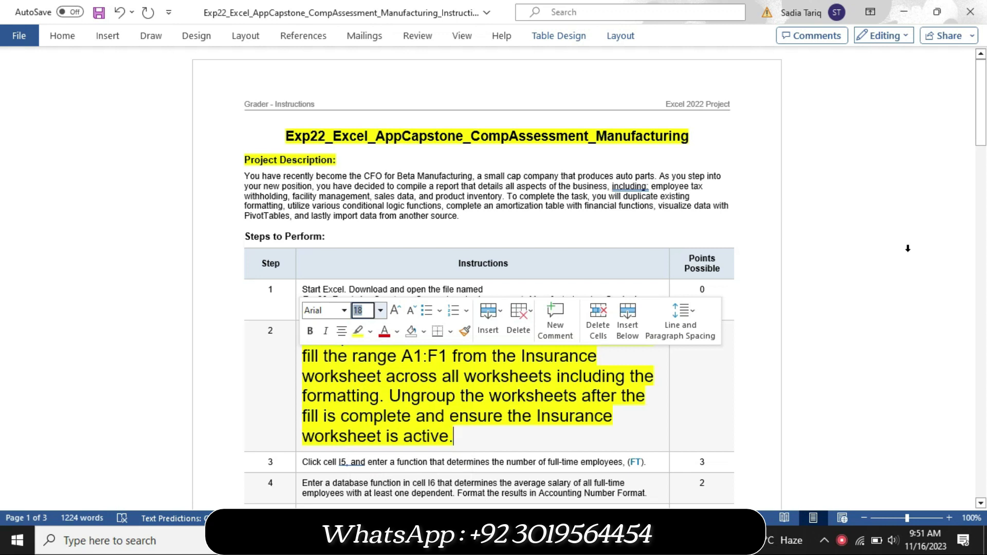
{"action": "scroll", "coordinate": [2, 137], "scroll_direction": "down", "scroll_amount": 2}
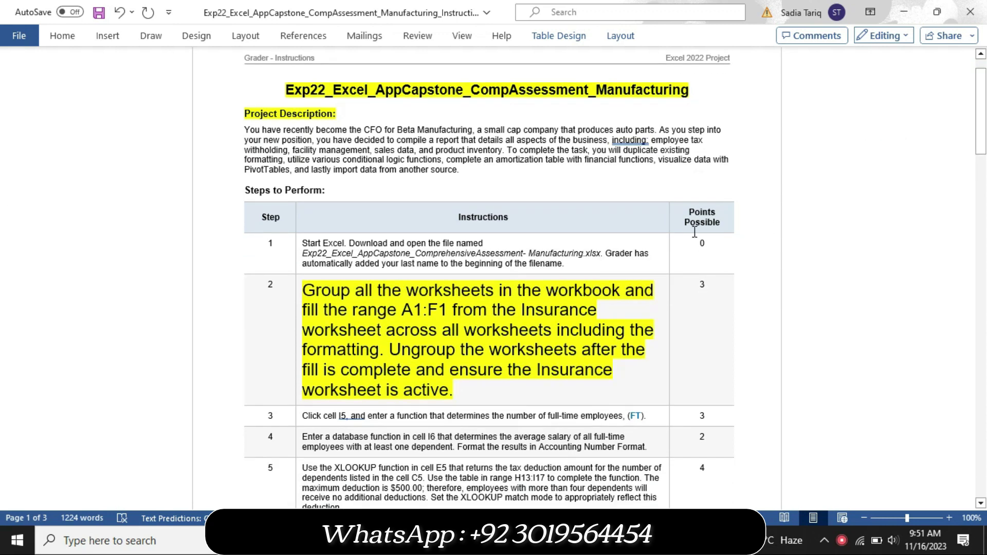
{"action": "scroll", "coordinate": [694, 232], "scroll_direction": "up", "scroll_amount": 1, "text": "ctrl"}
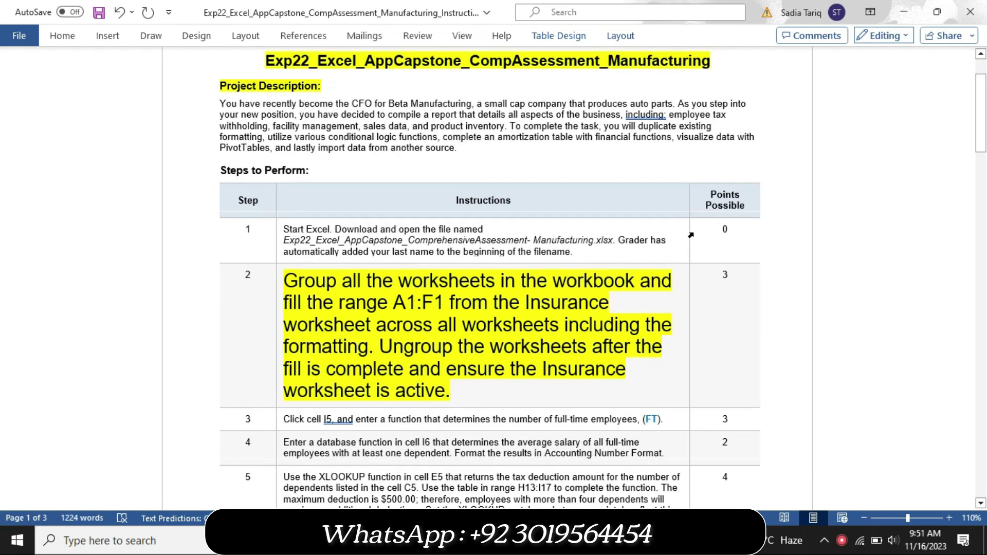
{"action": "left_click_drag", "start_coordinate": [982, 153], "coordinate": [982, 157]}
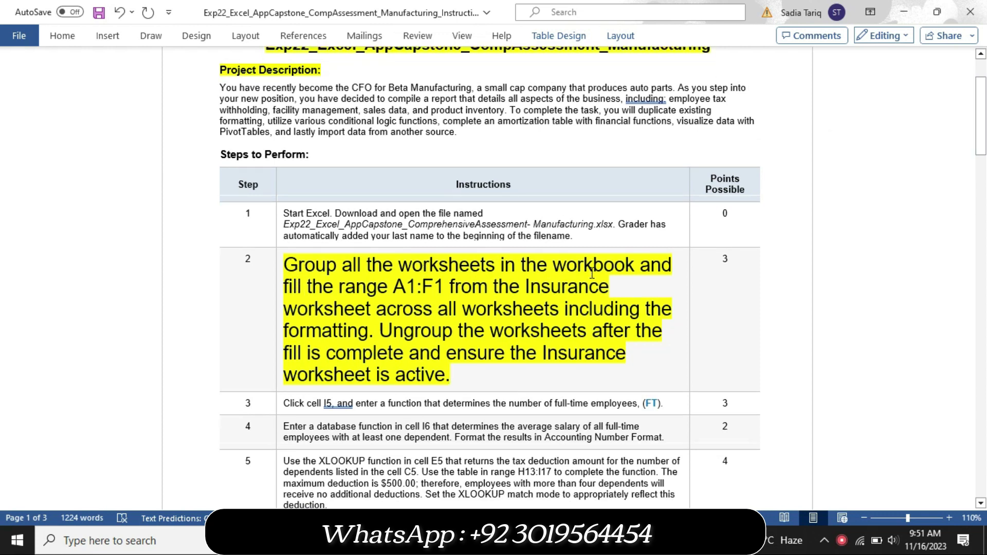
{"action": "key", "text": "alt+Tab"}
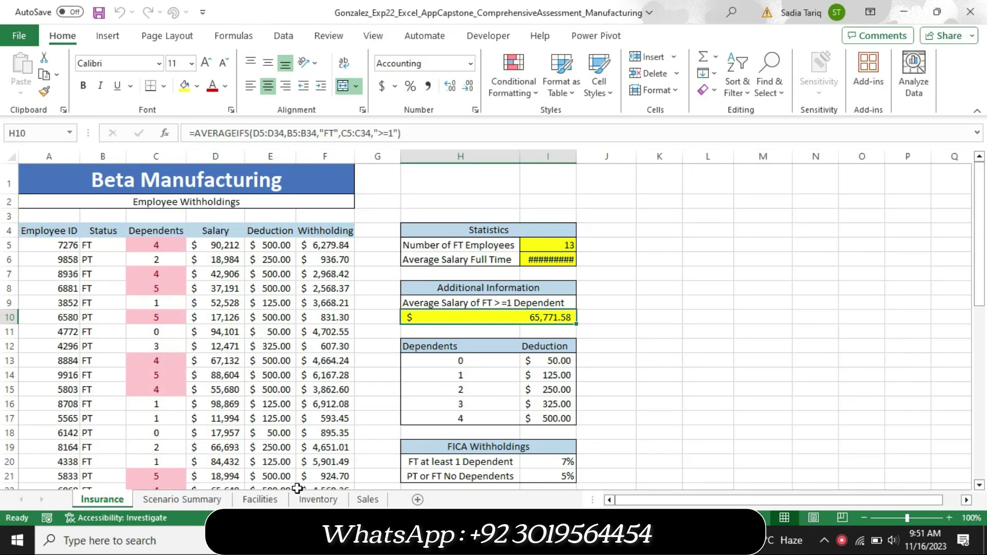
- Group all worksheets, then copy the A1:F1 reference from Step 2 in Word
{"action": "left_click", "coordinate": [374, 501], "text": "shift"}
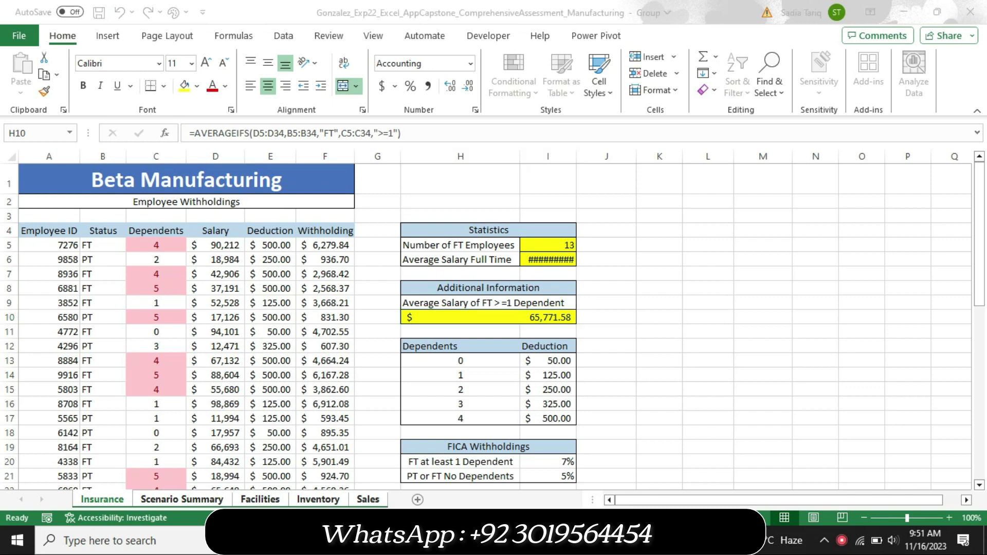
{"action": "key", "text": "alt+Tab"}
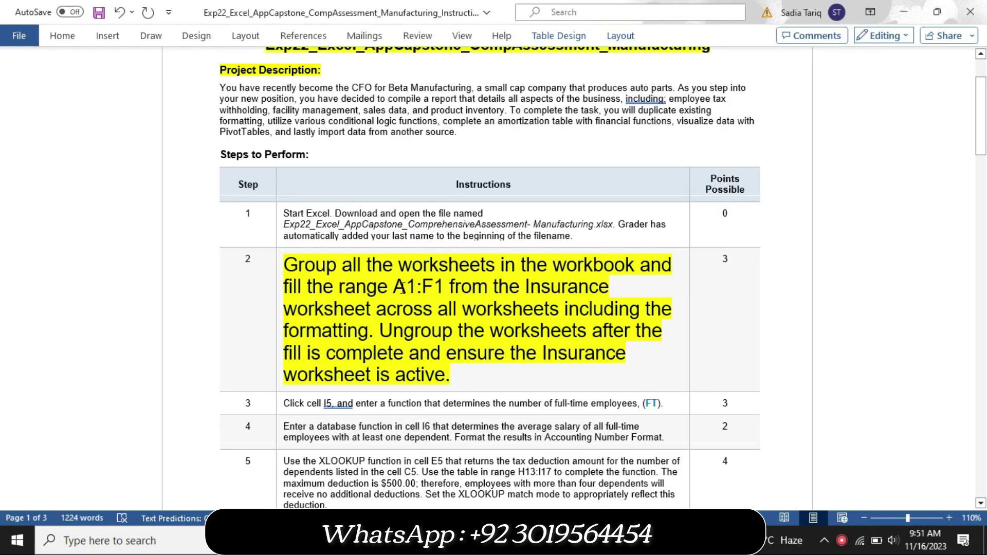
{"action": "left_click_drag", "start_coordinate": [394, 286], "coordinate": [438, 287]}
{"action": "key", "text": "ctrl+c"}
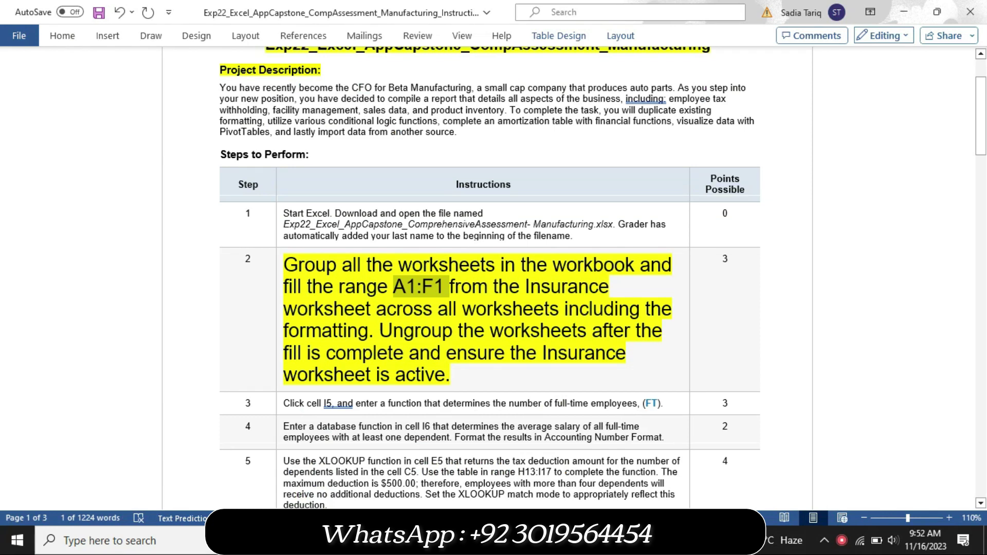
{"action": "key", "text": "alt+Tab"}
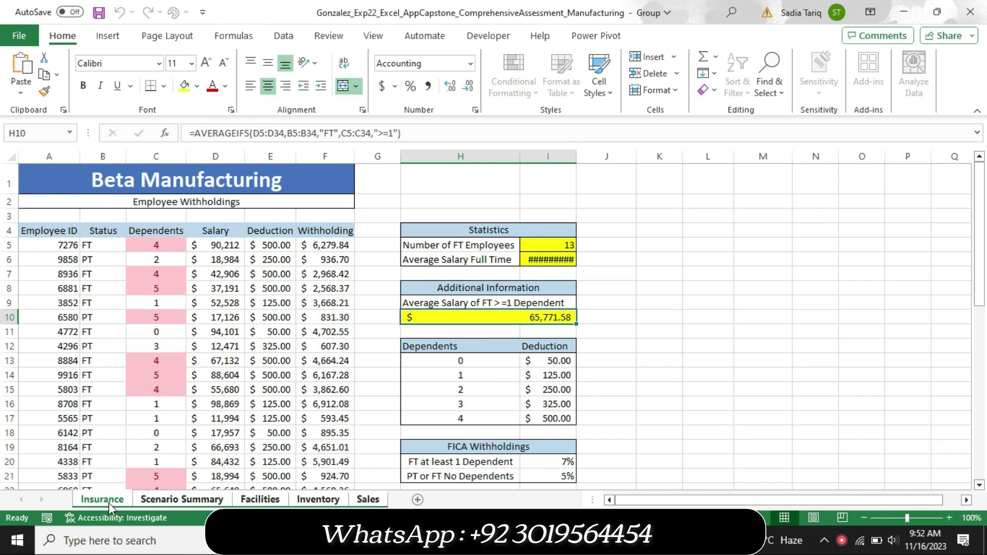
- Select the A1:F1 title range via the Name Box and review Step 2's ungroup sentence
{"action": "left_click", "coordinate": [40, 134]}
{"action": "type", "text": "A1:F1"}
{"action": "key", "text": "Return"}
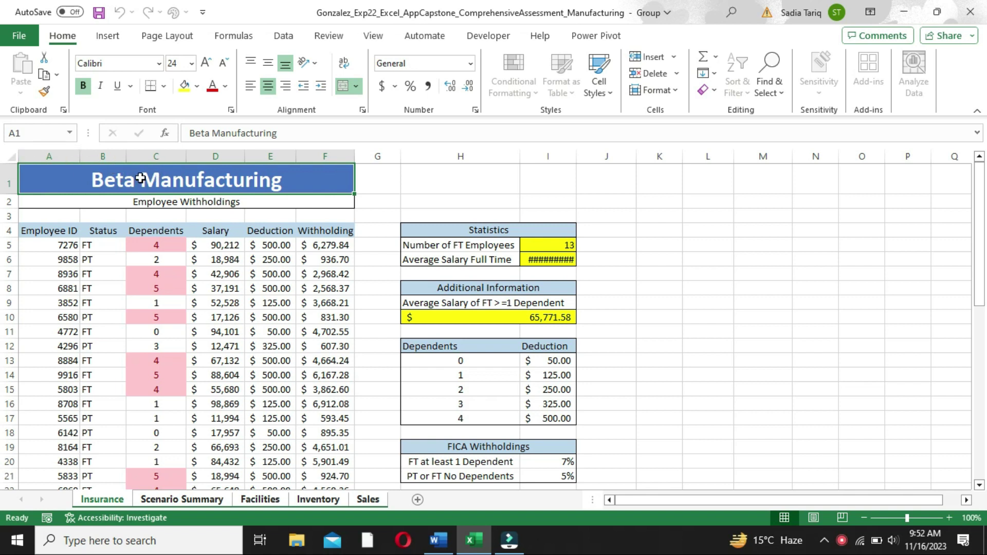
{"action": "left_click", "coordinate": [438, 540]}
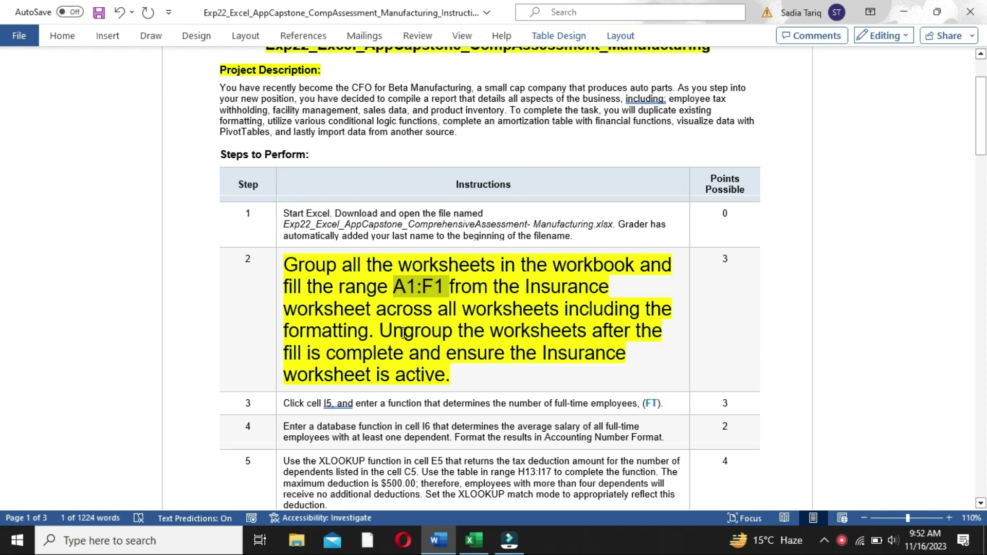
{"action": "left_click_drag", "start_coordinate": [380, 331], "coordinate": [496, 377]}
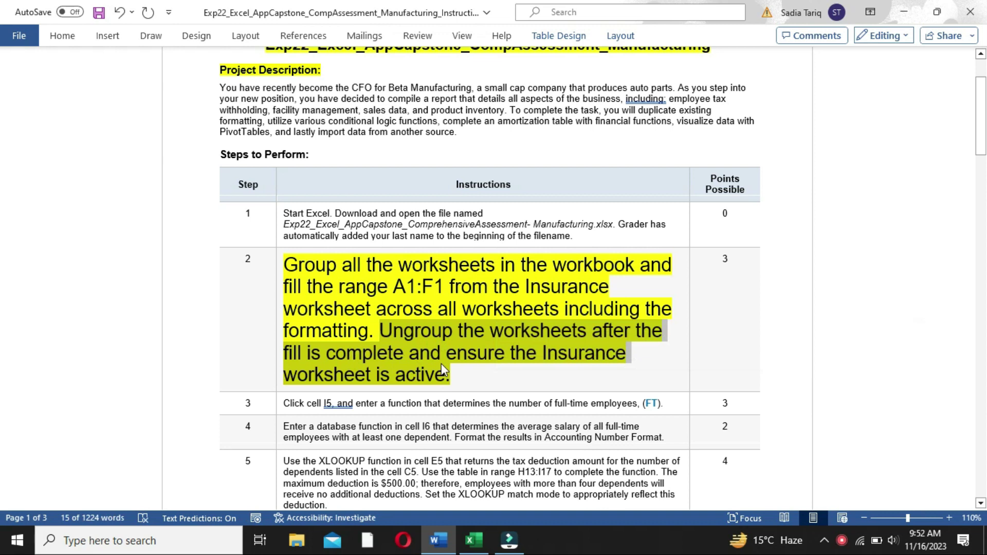
{"action": "left_click", "coordinate": [473, 540]}
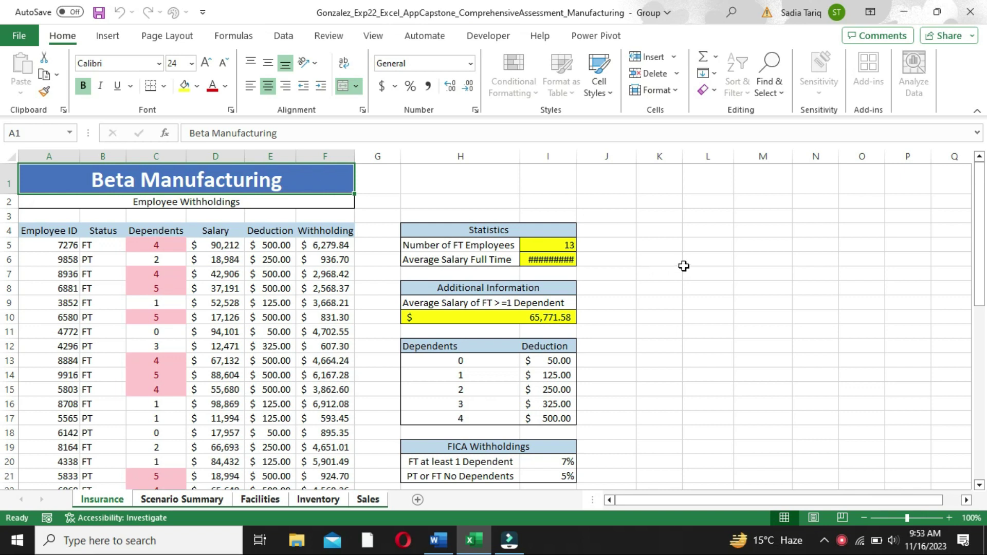
- Enter the note 'This is solution file' in cell K5
{"action": "left_click", "coordinate": [663, 245]}
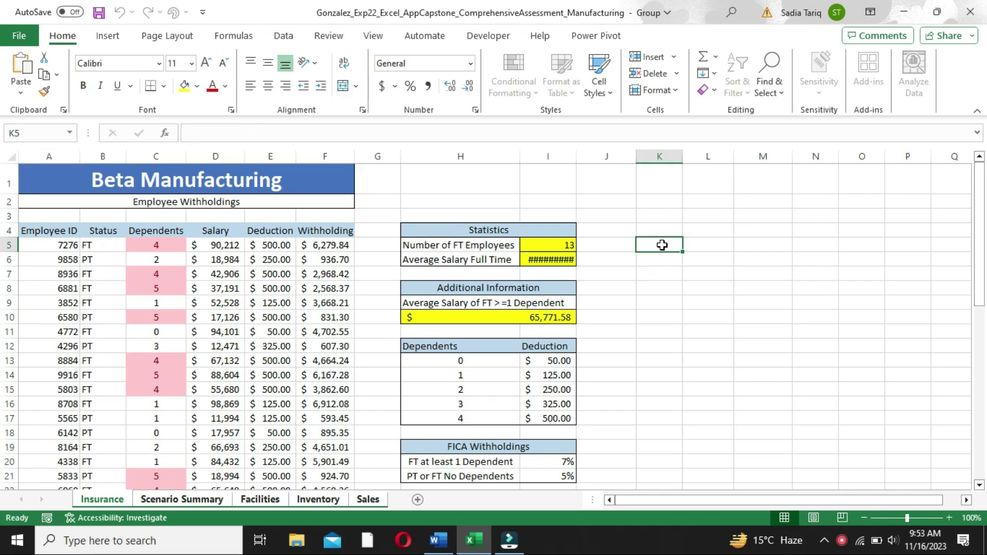
{"action": "type", "text": "This is"}
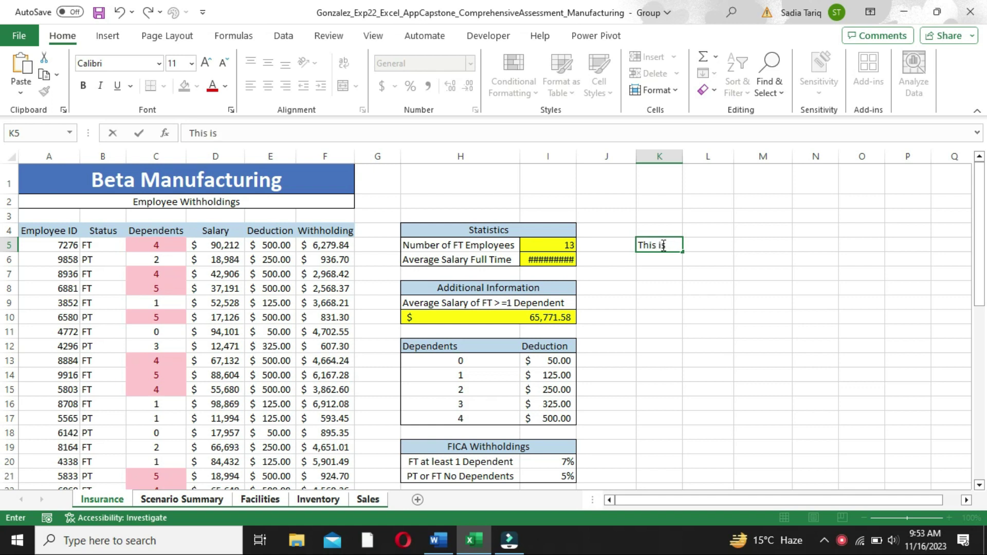
{"action": "type", "text": " soluti"}
{"action": "type", "text": "on f"}
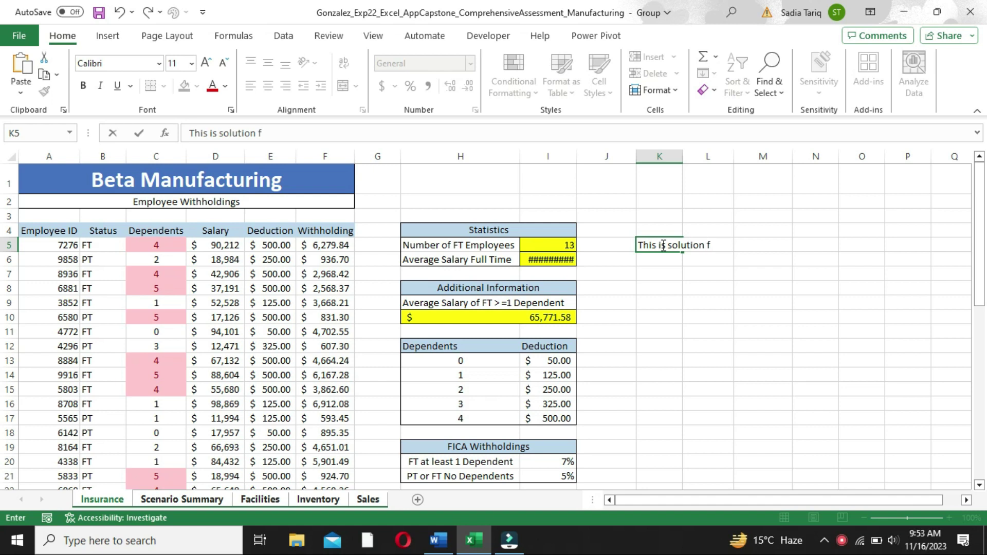
{"action": "type", "text": "e"}
{"action": "left_click", "coordinate": [438, 540]}
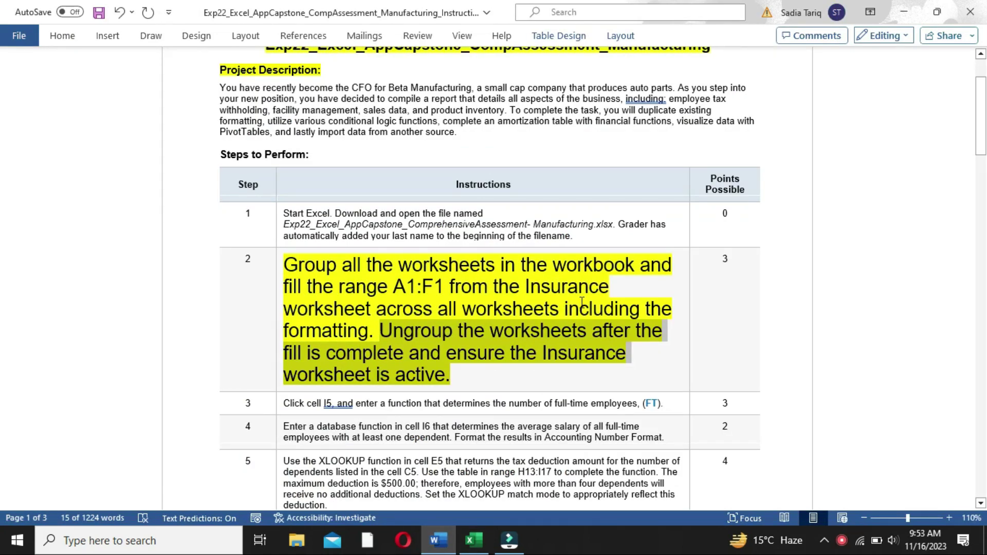
- Select step 2's text about filling A1:F1 across all worksheets to reread it
{"action": "mouse_move", "coordinate": [308, 311]}
{"action": "left_mouse_down"}
{"action": "mouse_move", "coordinate": [422, 340]}
{"action": "mouse_move", "coordinate": [403, 359]}
{"action": "left_mouse_up"}
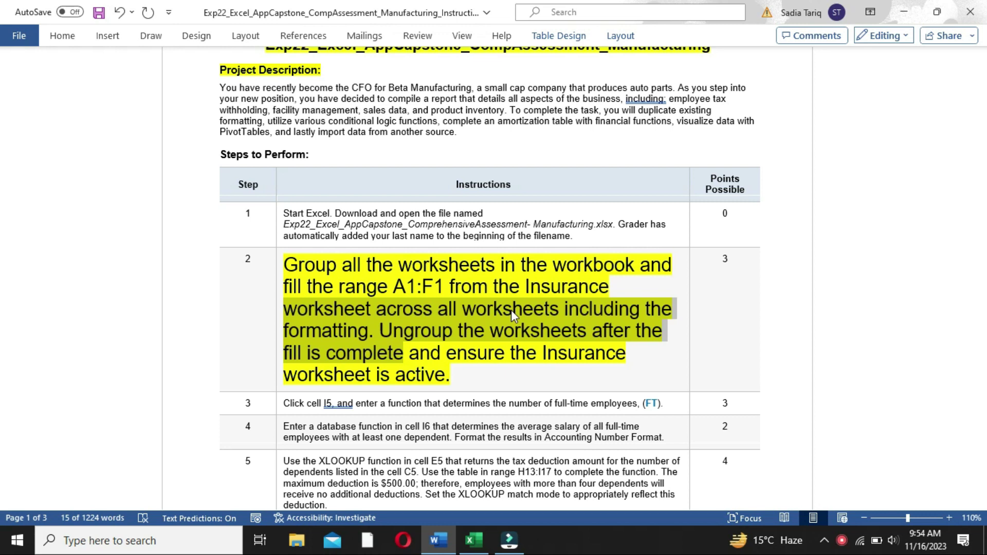
{"action": "left_click", "coordinate": [474, 539]}
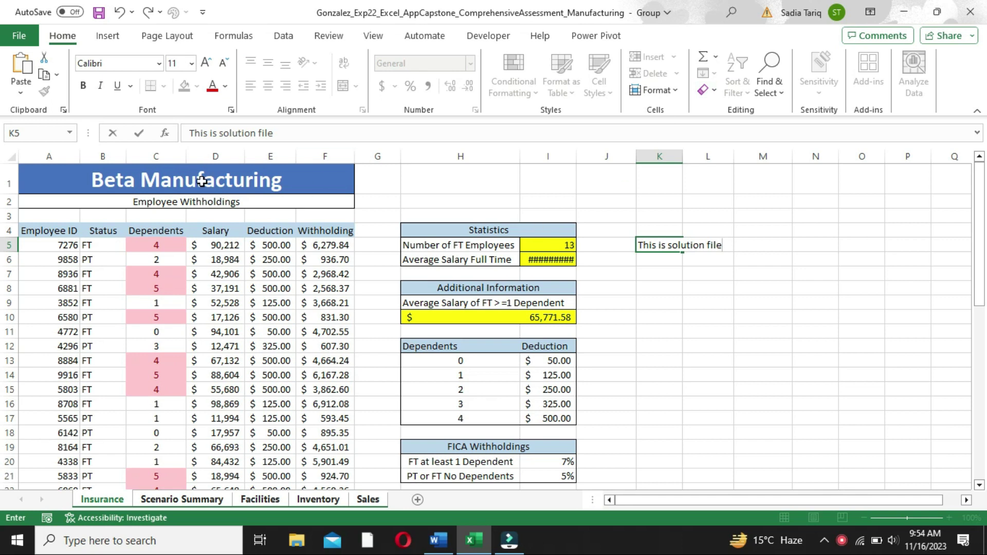
- Fill the A1 title across all worksheets, keeping both content and formatting
{"action": "left_click", "coordinate": [202, 181]}
{"action": "left_click", "coordinate": [42, 133]}
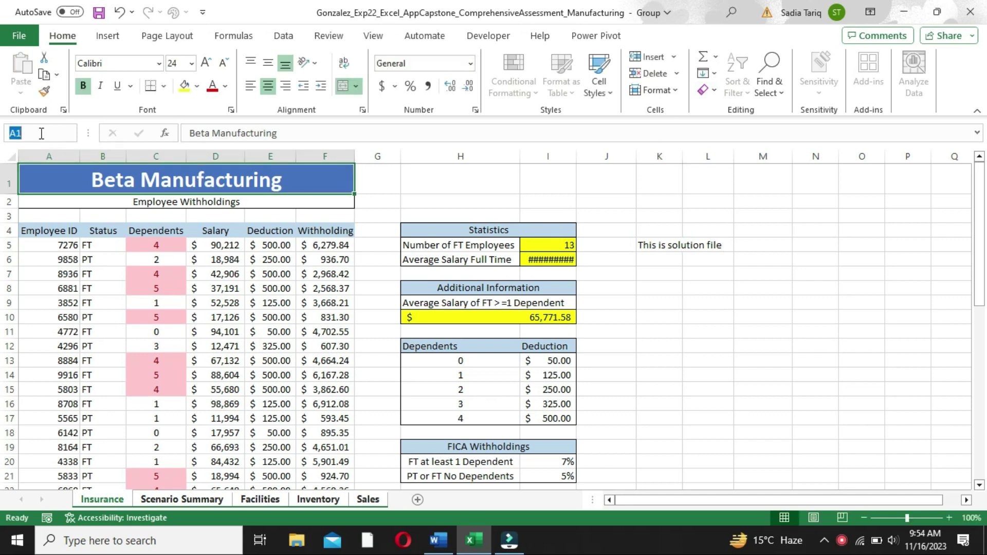
{"action": "key", "text": "Escape"}
{"action": "left_click", "coordinate": [704, 73]}
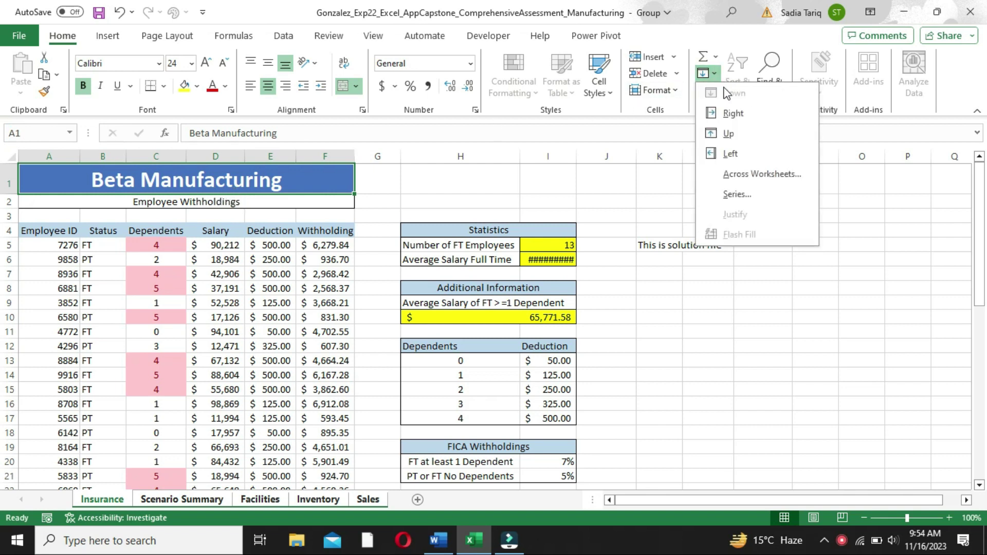
{"action": "left_click", "coordinate": [762, 175]}
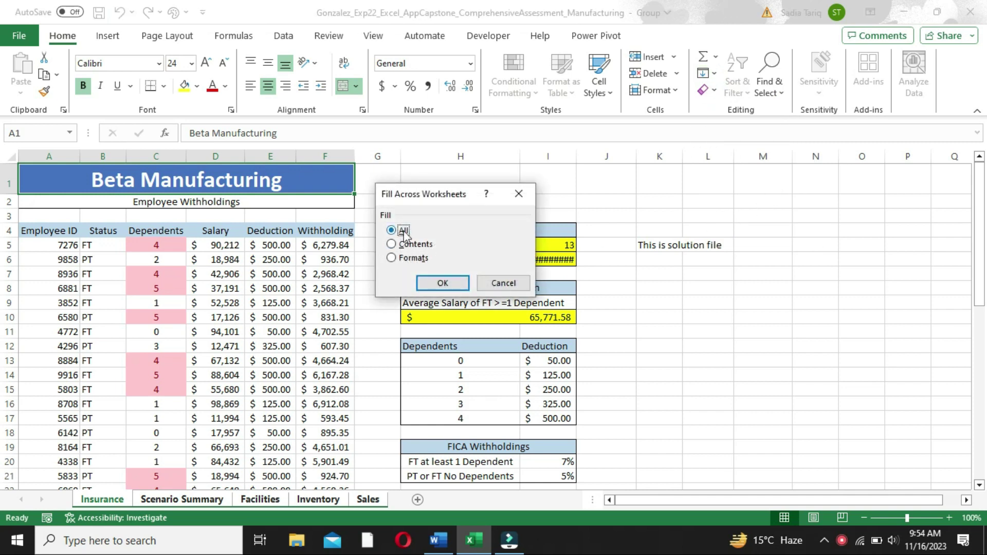
{"action": "left_click", "coordinate": [442, 283]}
- Ungroup the worksheets, leaving the Insurance sheet active
{"action": "left_click", "coordinate": [438, 539]}
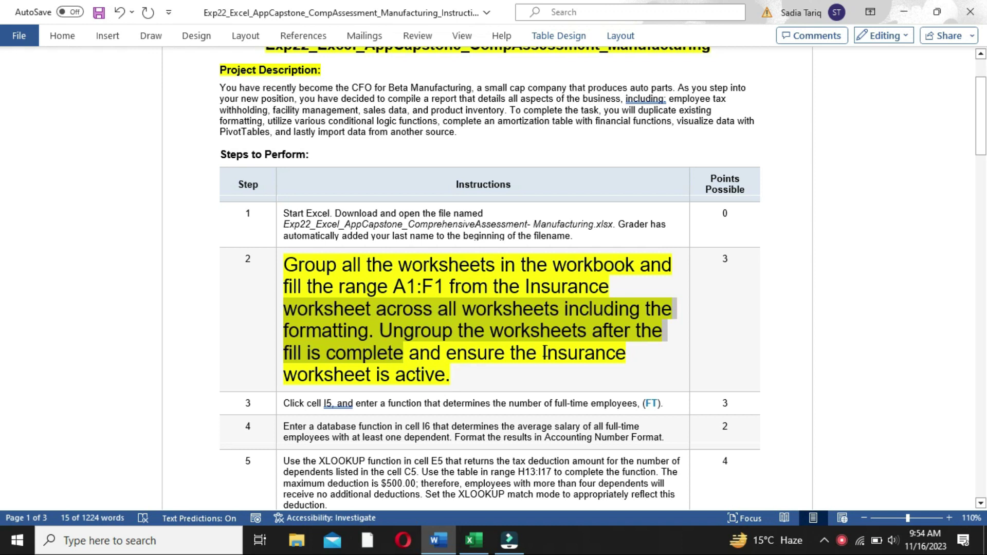
{"action": "left_click", "coordinate": [470, 542]}
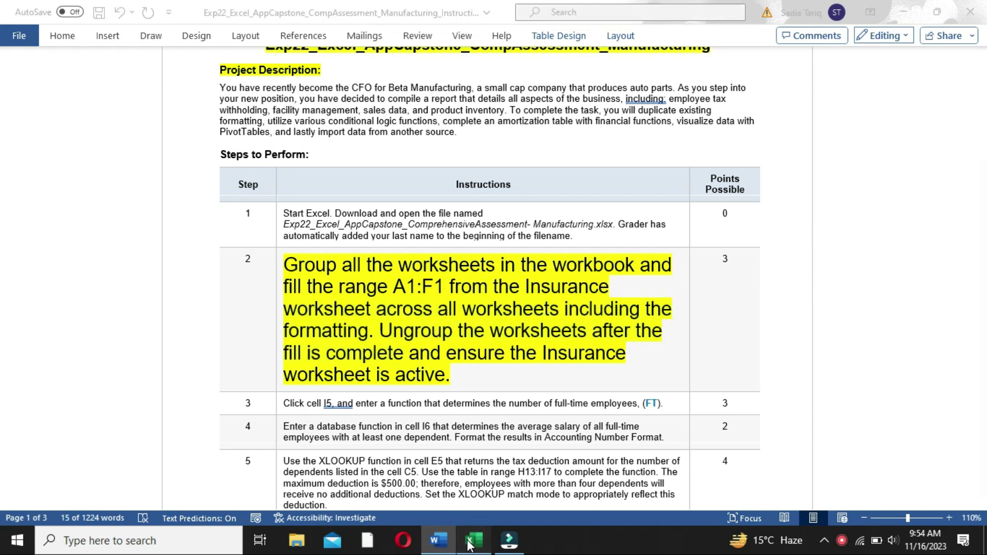
{"action": "right_click", "coordinate": [123, 499]}
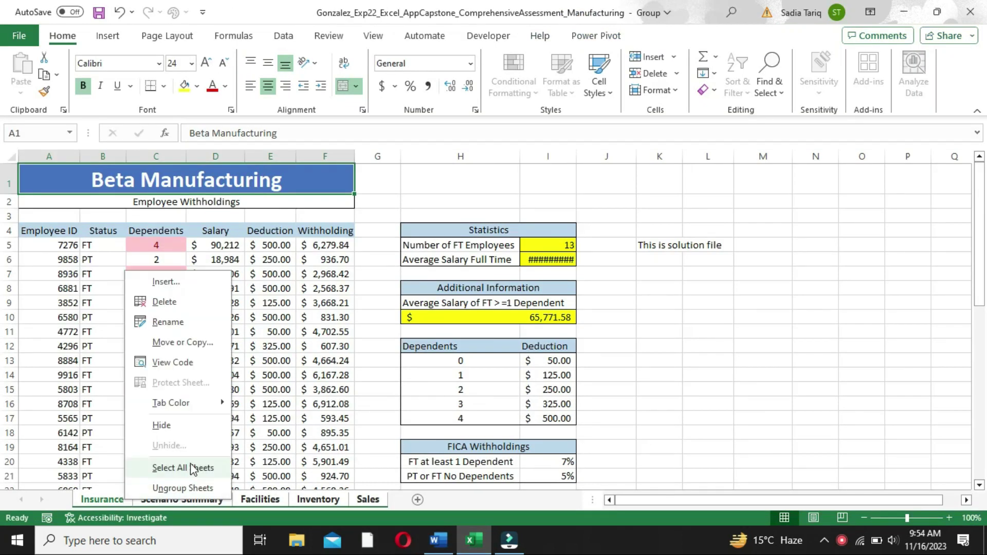
{"action": "left_click", "coordinate": [182, 488]}
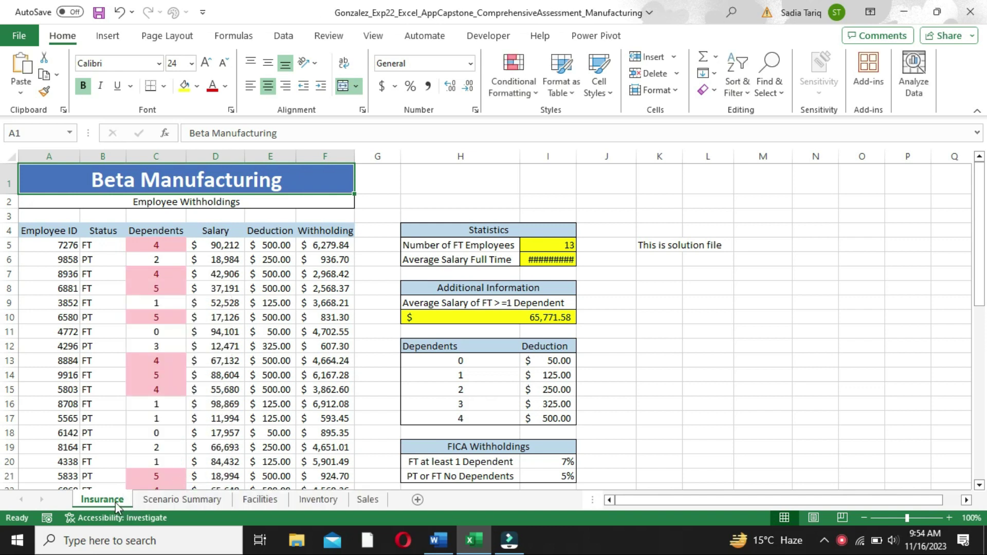
- Select step 3's instruction cell in Word and bring up its font size choices
{"action": "left_click", "coordinate": [438, 540]}
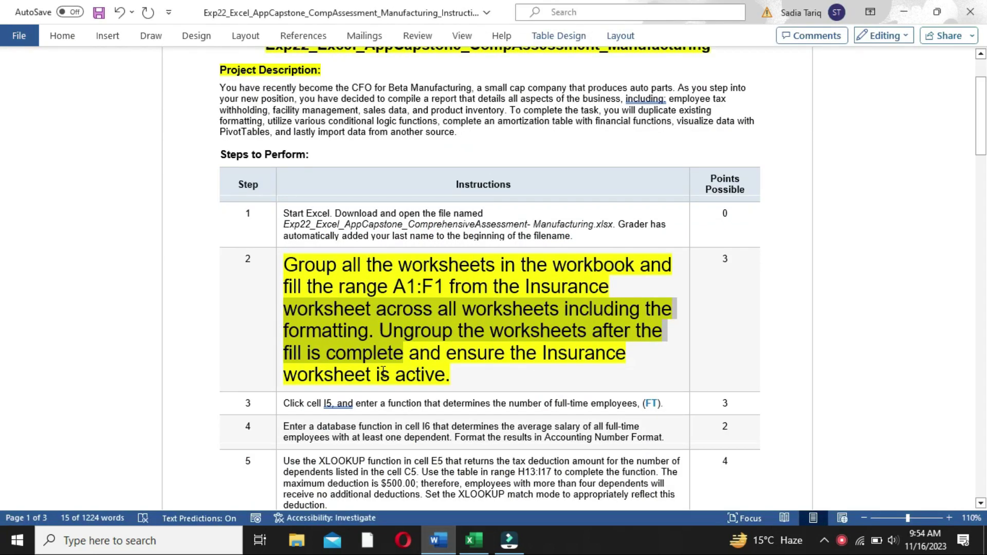
{"action": "left_click_drag", "start_coordinate": [982, 146], "coordinate": [984, 170]}
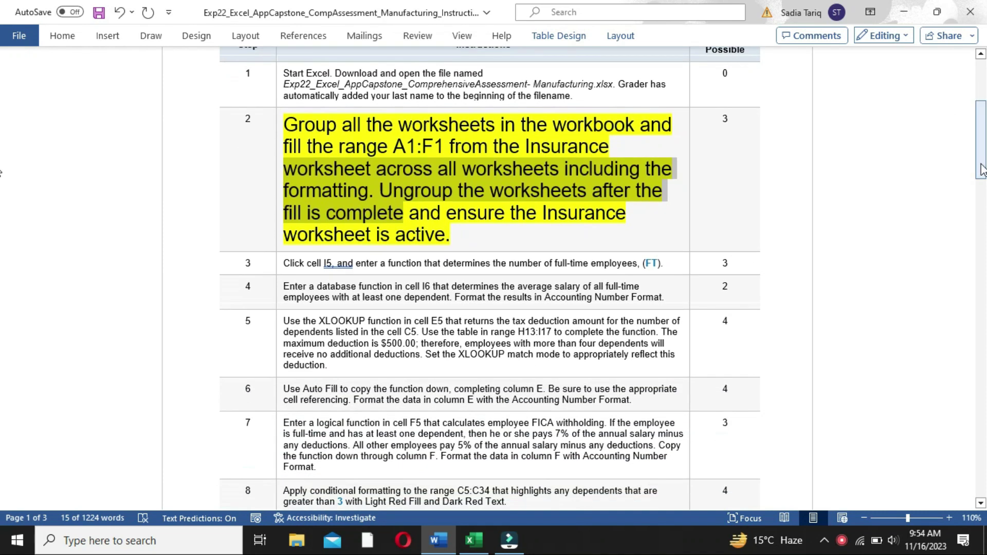
{"action": "left_click", "coordinate": [279, 270]}
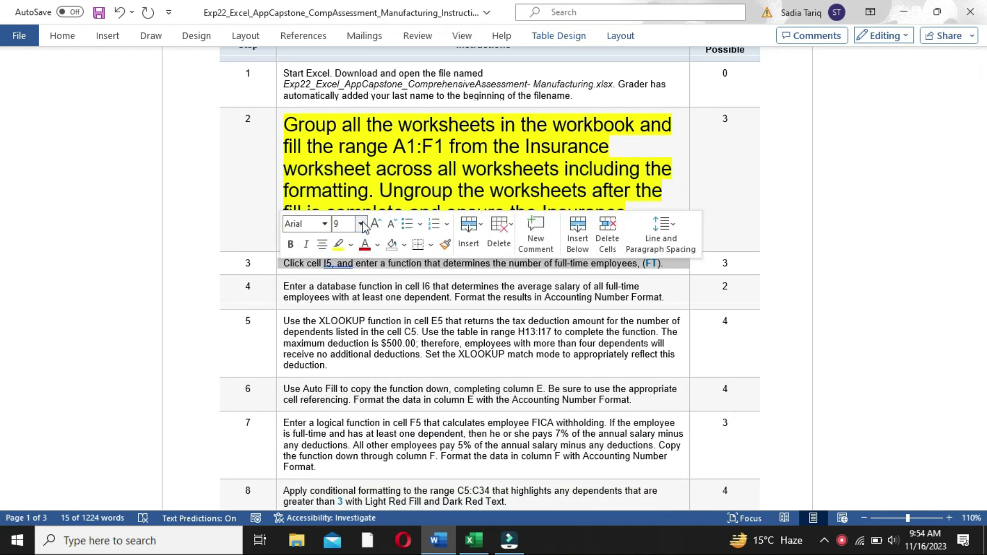
{"action": "left_click", "coordinate": [363, 224]}
- Highlight the enlarged 20 pt step 3 instruction in yellow and reselect its text
{"action": "left_click", "coordinate": [346, 373]}
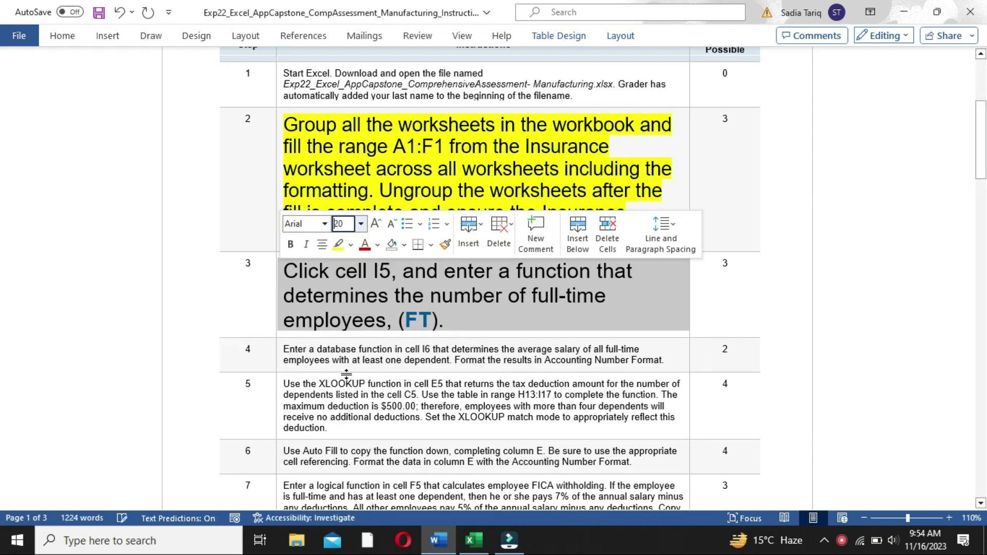
{"action": "left_click", "coordinate": [338, 244]}
{"action": "left_click", "coordinate": [333, 295]}
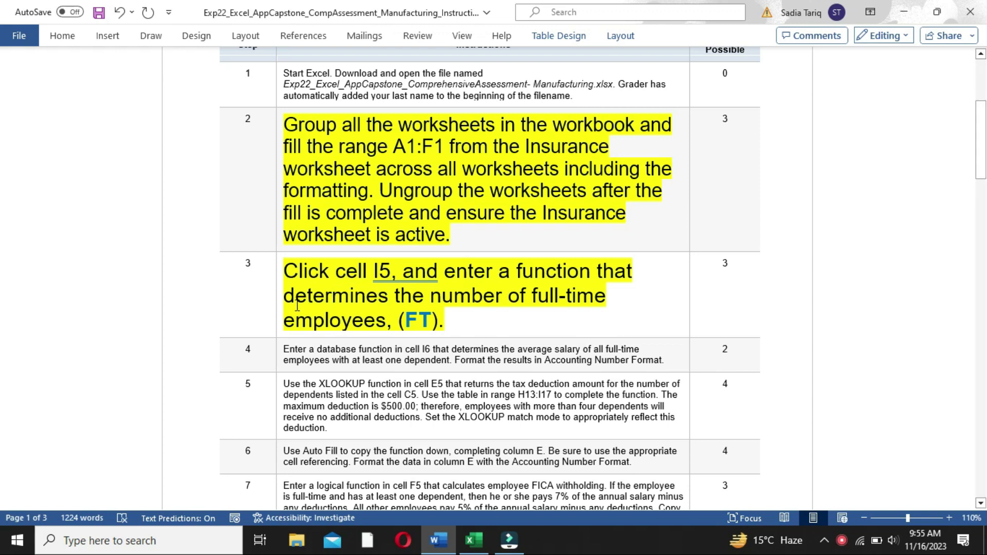
{"action": "left_click_drag", "start_coordinate": [330, 278], "coordinate": [444, 321]}
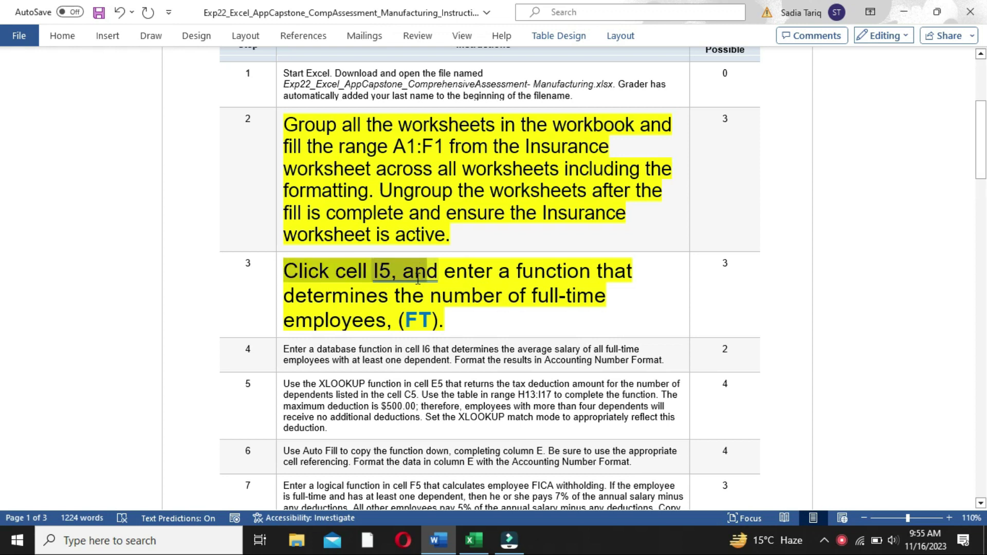
{"action": "left_click", "coordinate": [474, 540]}
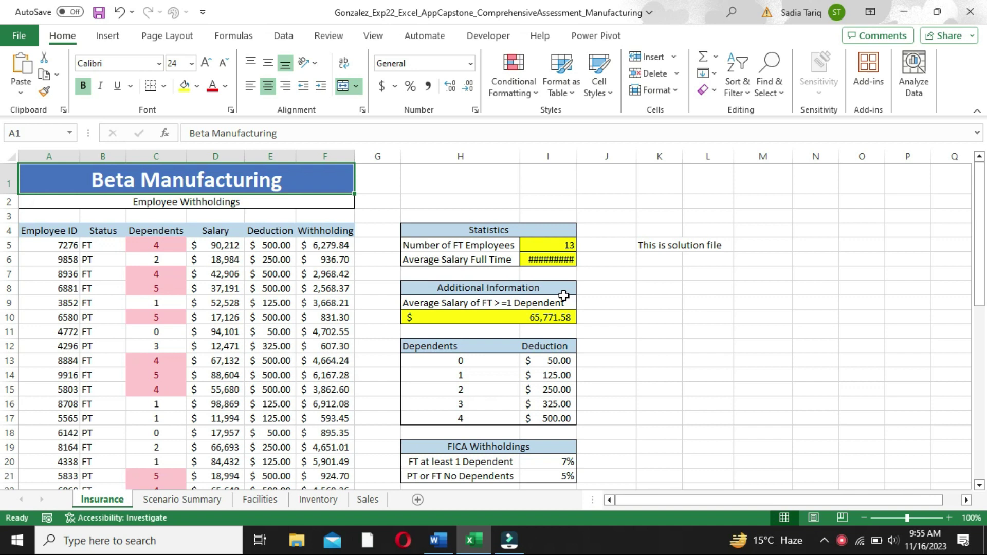
- Compare I5's =COUNTIF(B5:B34,$B$5) formula with the Word step 3 instructions
{"action": "left_click", "coordinate": [549, 248]}
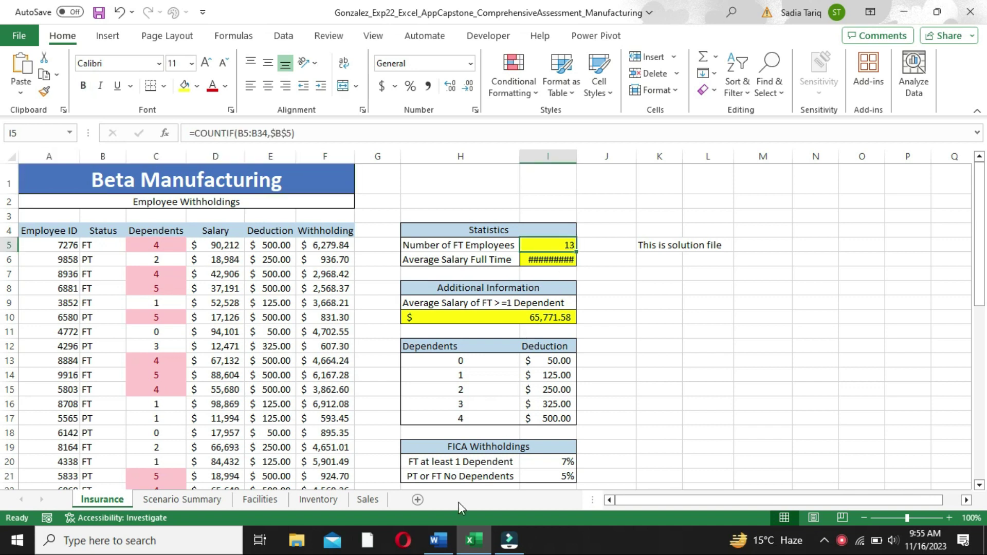
{"action": "left_click", "coordinate": [438, 535]}
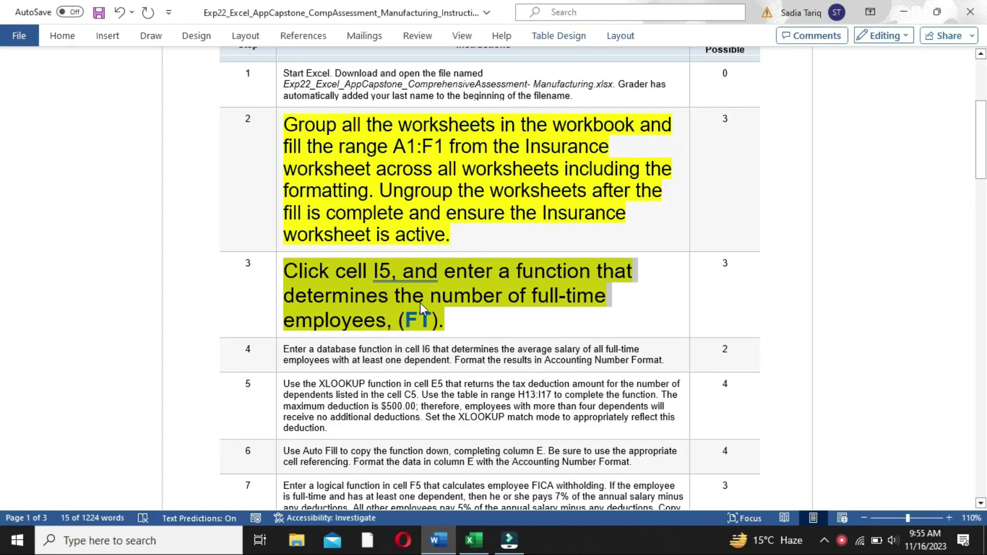
{"action": "left_click", "coordinate": [468, 541]}
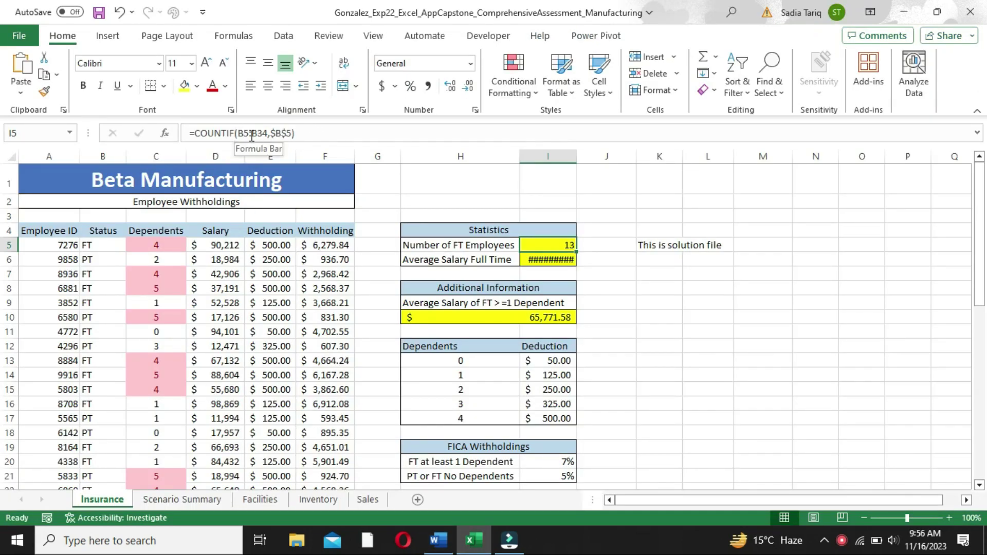
{"action": "left_click", "coordinate": [436, 544]}
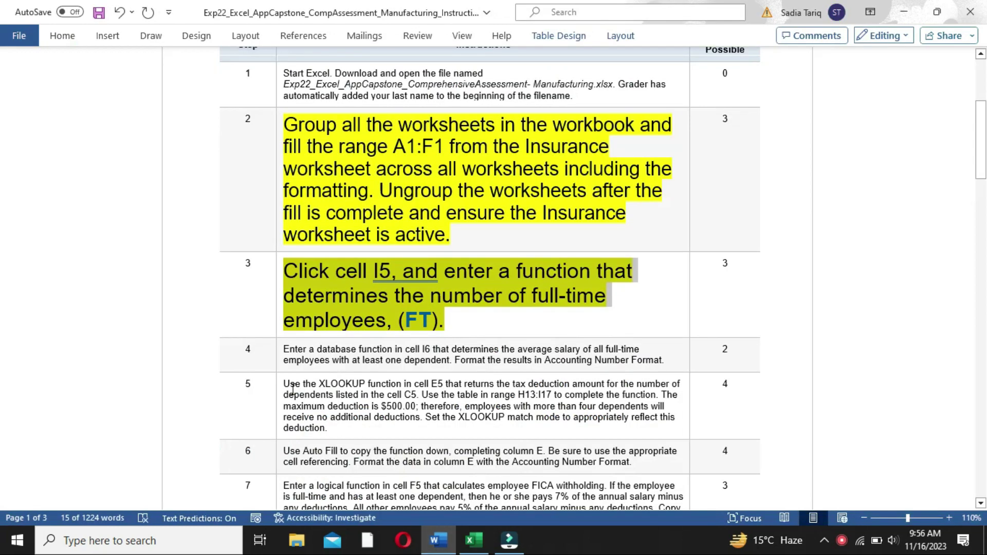
- Set step 4's I6 instruction to 18 pt with yellow highlight, selecting its Accounting Number Format part
{"action": "left_click", "coordinate": [279, 369]}
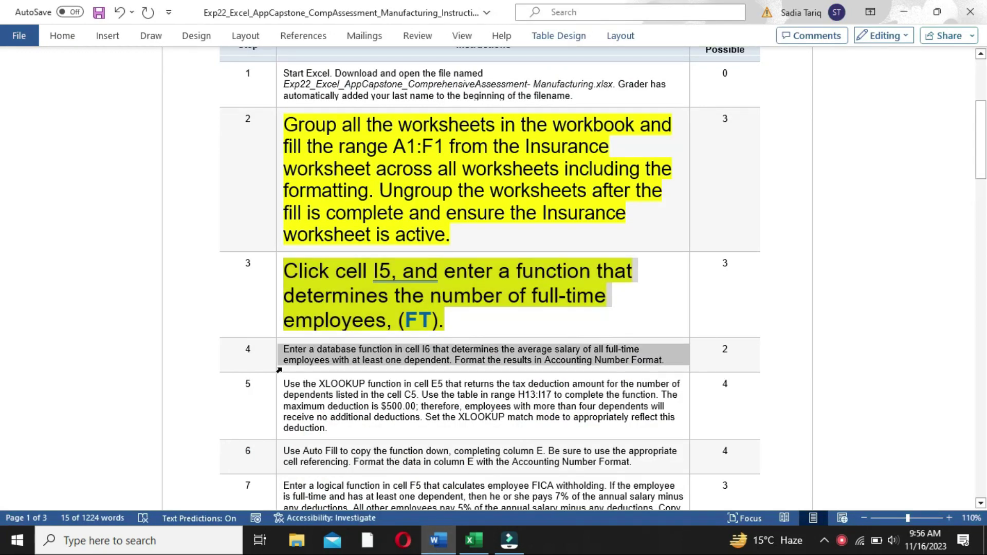
{"action": "left_click", "coordinate": [361, 322]}
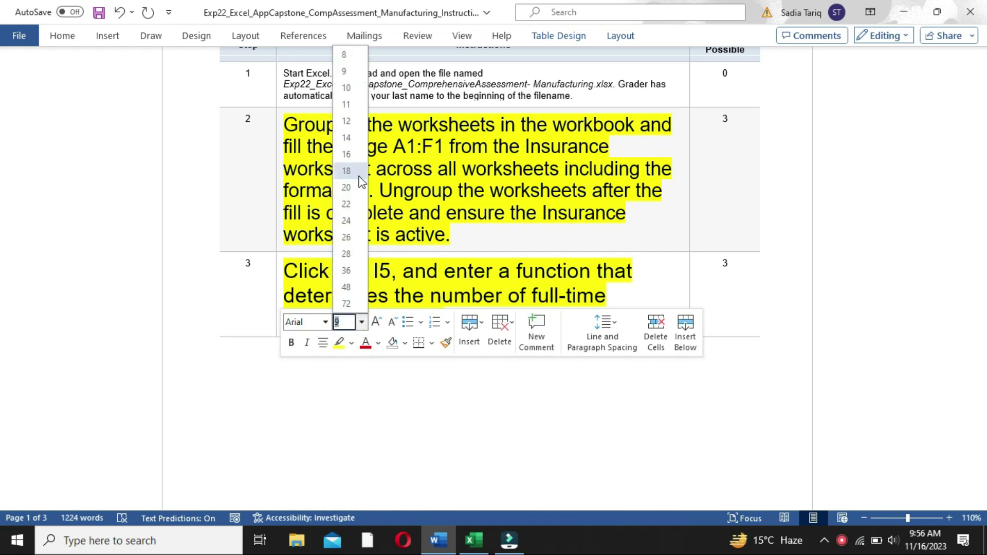
{"action": "left_click", "coordinate": [345, 171]}
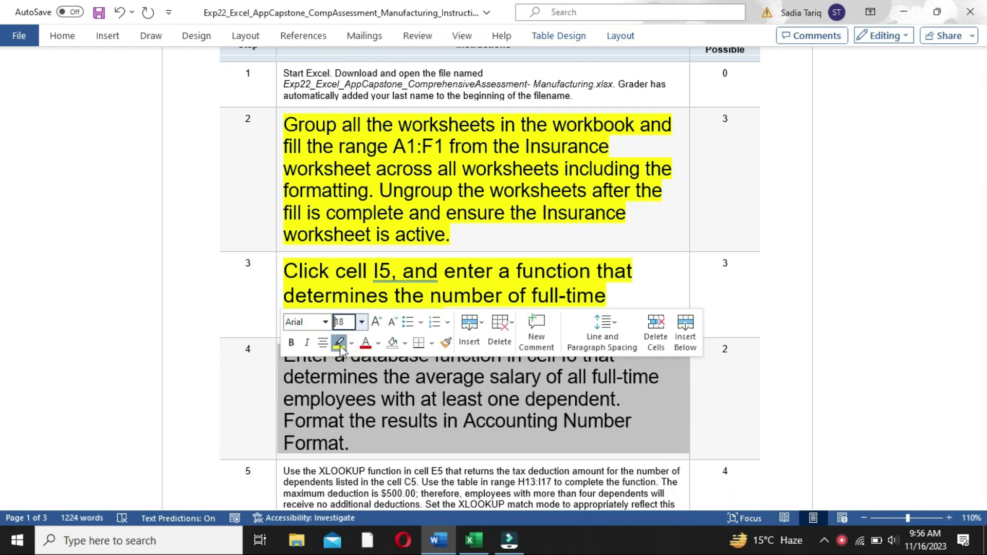
{"action": "left_click", "coordinate": [341, 340]}
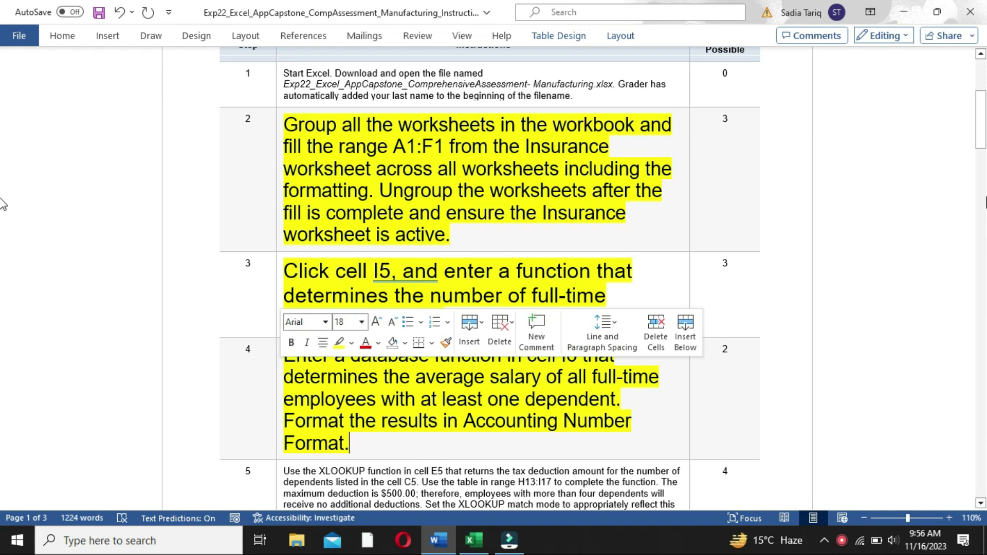
{"action": "left_click_drag", "start_coordinate": [983, 141], "coordinate": [983, 167]}
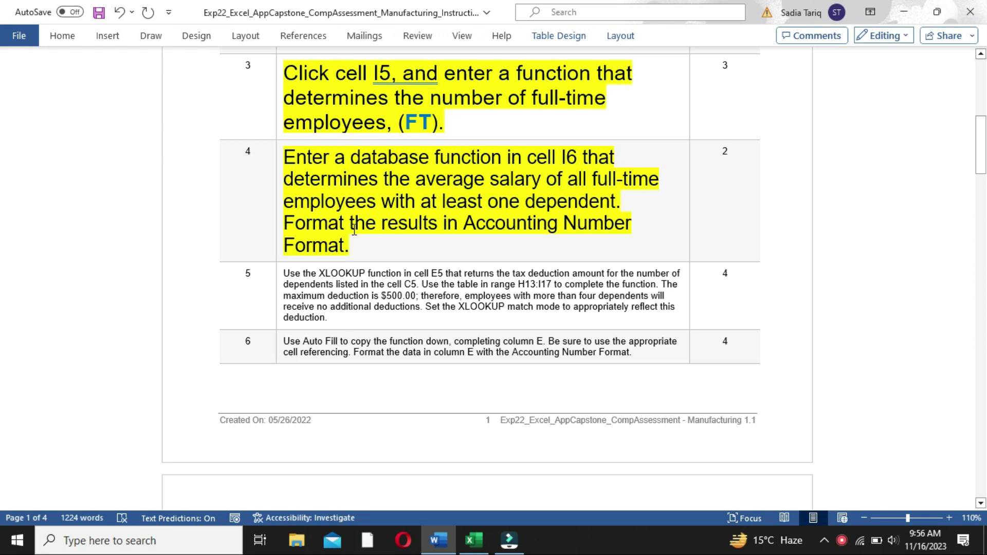
{"action": "left_click_drag", "start_coordinate": [351, 226], "coordinate": [410, 240]}
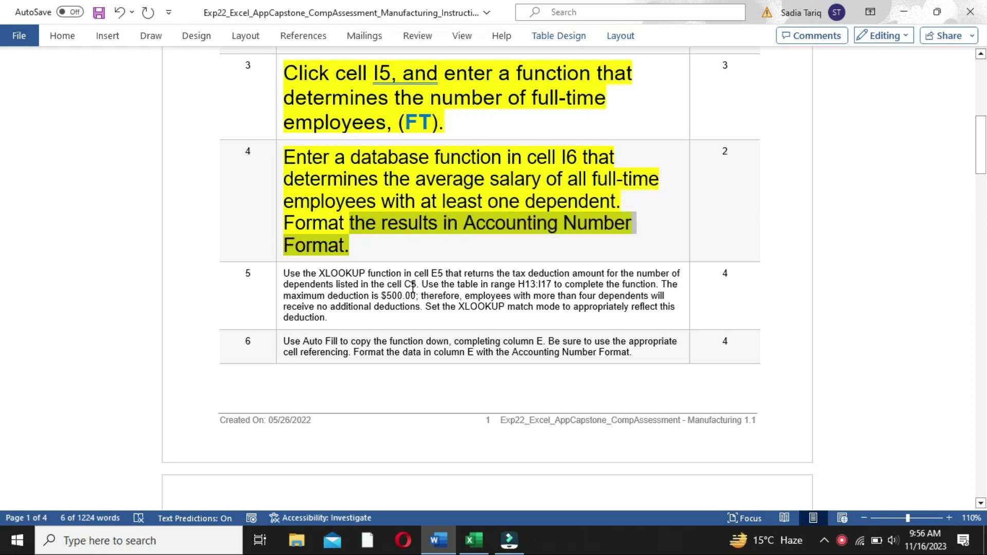
{"action": "left_click", "coordinate": [473, 540]}
- Compare I6's =DAVERAGE(B4:D34,"Salary",H21:M22) formula with the Word step 4 instructions
{"action": "left_click", "coordinate": [552, 260]}
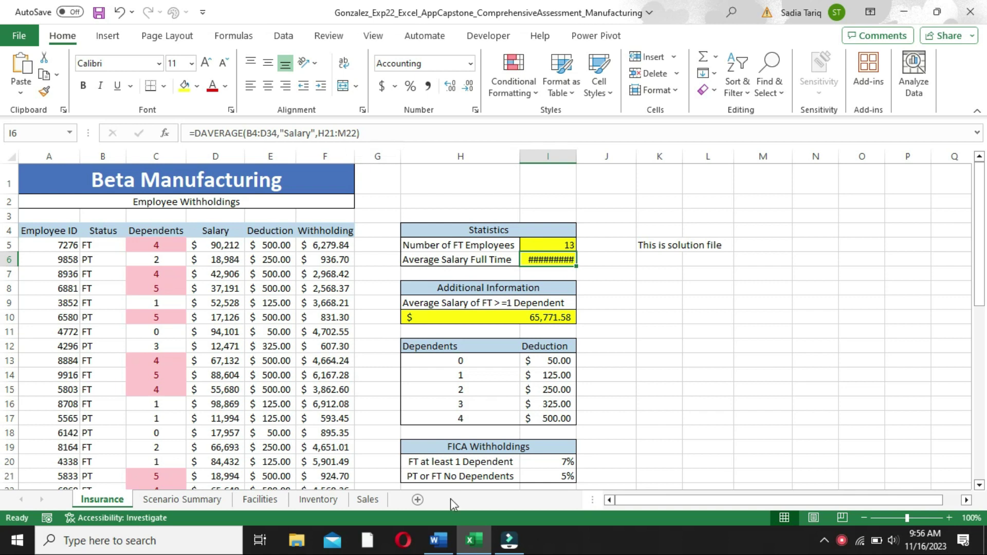
{"action": "left_click", "coordinate": [442, 544]}
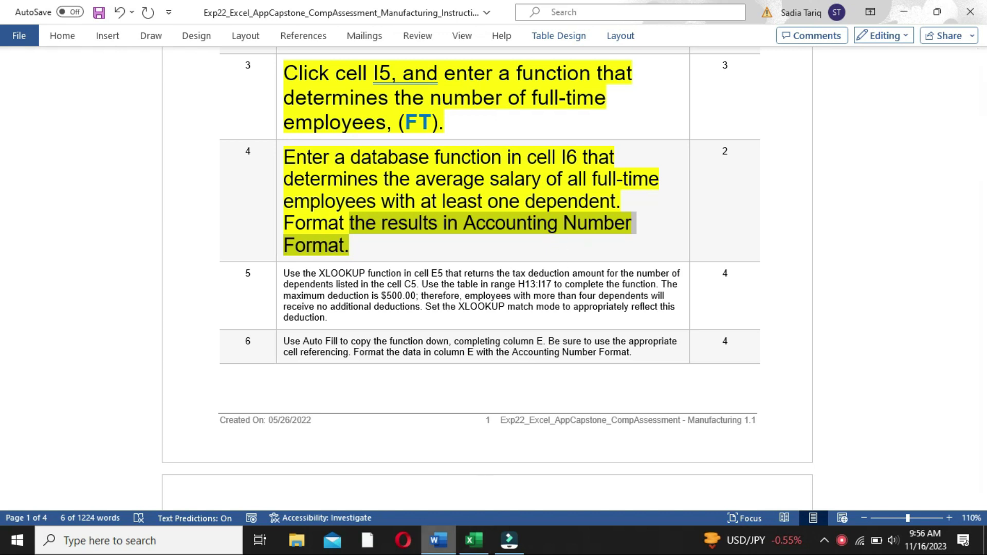
{"action": "left_click", "coordinate": [473, 539]}
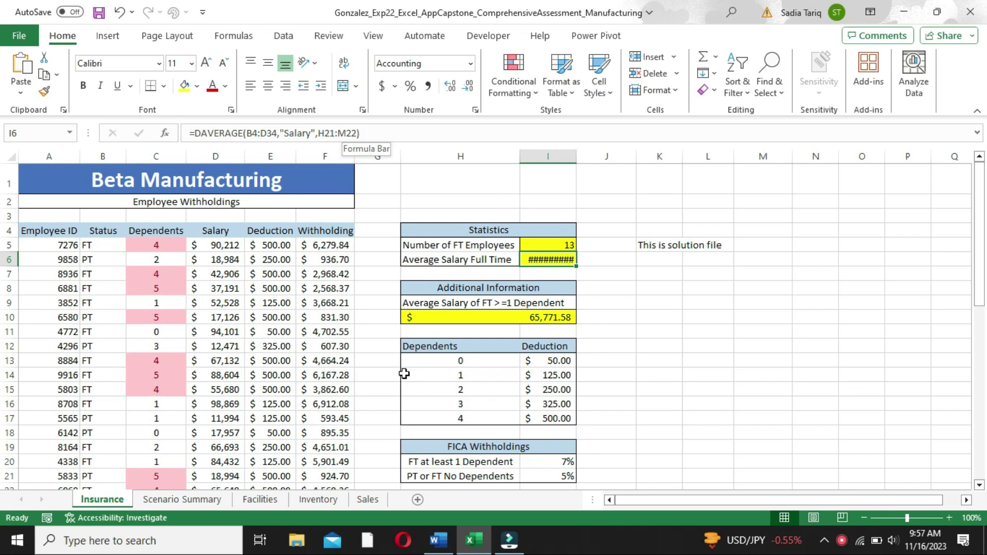
- Set step 5's XLOOKUP tax-deduction instruction to 16 pt and select its text
{"action": "left_click", "coordinate": [438, 539]}
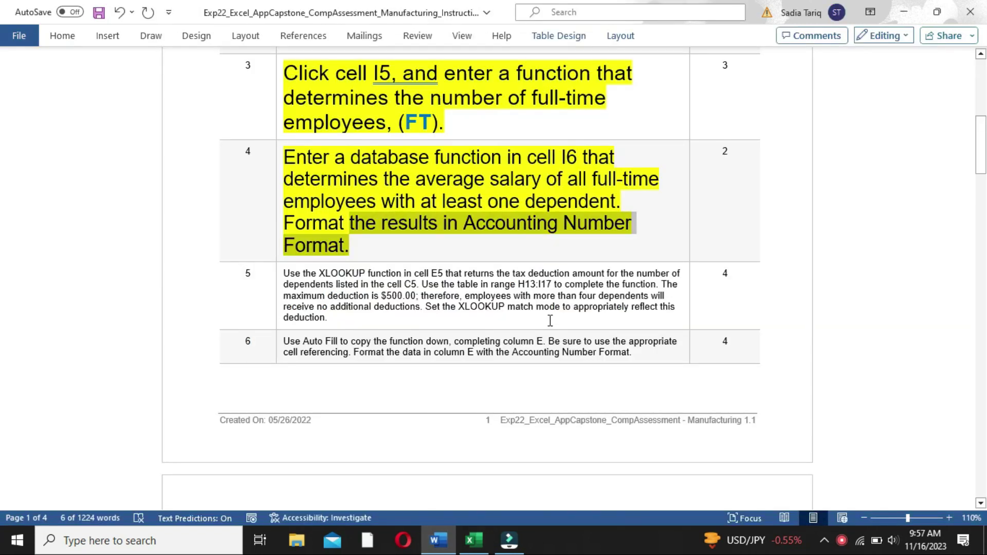
{"action": "triple_click", "coordinate": [306, 311]}
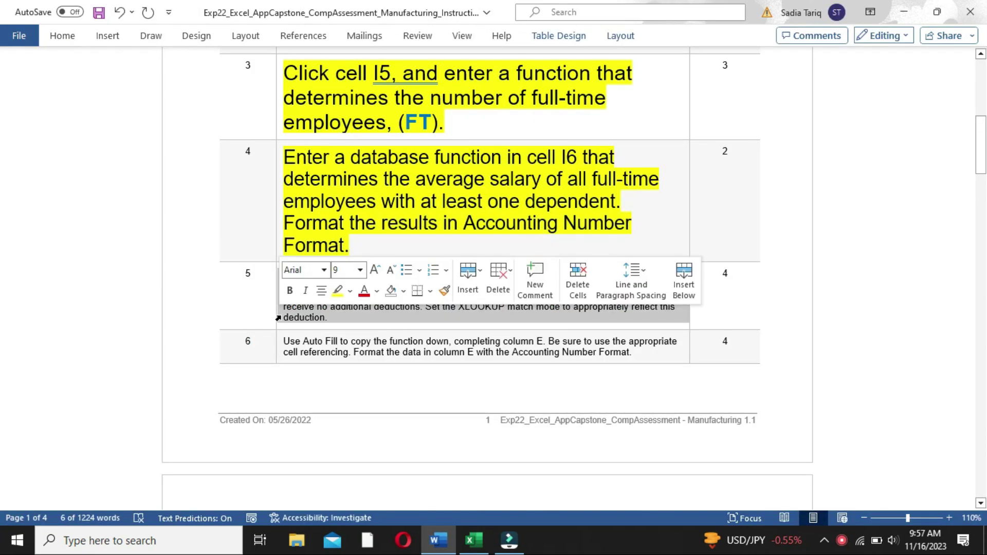
{"action": "left_click", "coordinate": [360, 270]}
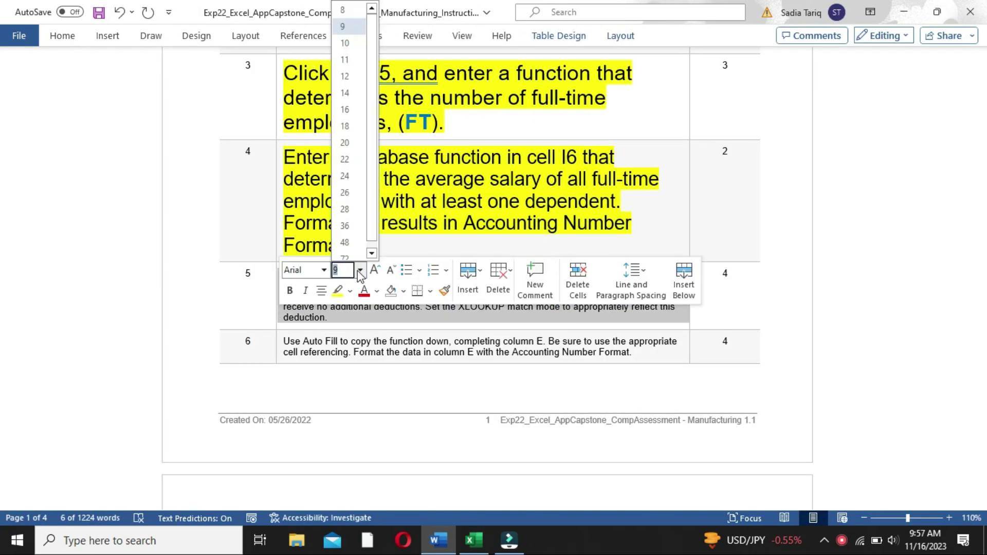
{"action": "left_click", "coordinate": [353, 113]}
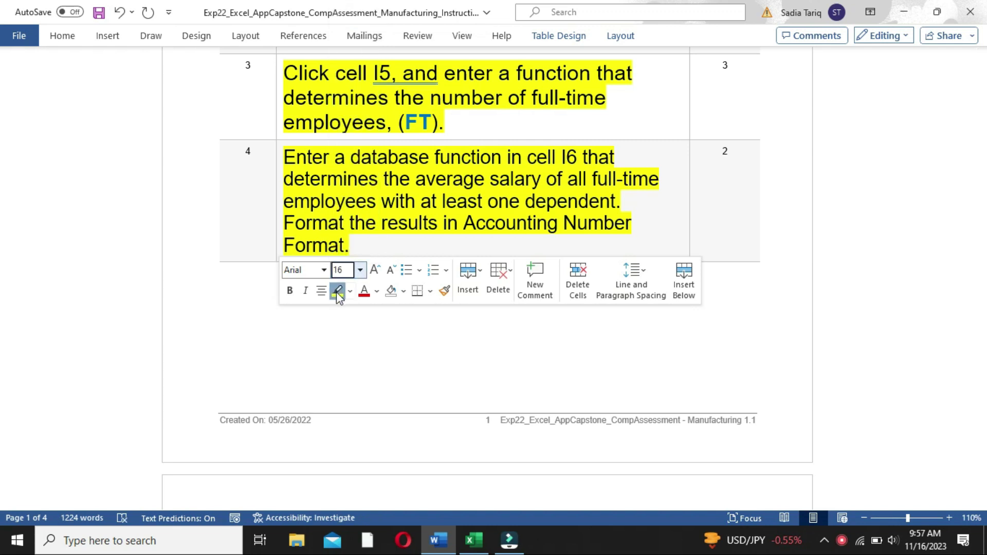
{"action": "left_click_drag", "start_coordinate": [982, 179], "coordinate": [983, 229]}
{"action": "mouse_move", "coordinate": [319, 229]}
{"action": "left_mouse_down"}
{"action": "mouse_move", "coordinate": [586, 322]}
{"action": "mouse_move", "coordinate": [663, 366]}
{"action": "left_mouse_up"}
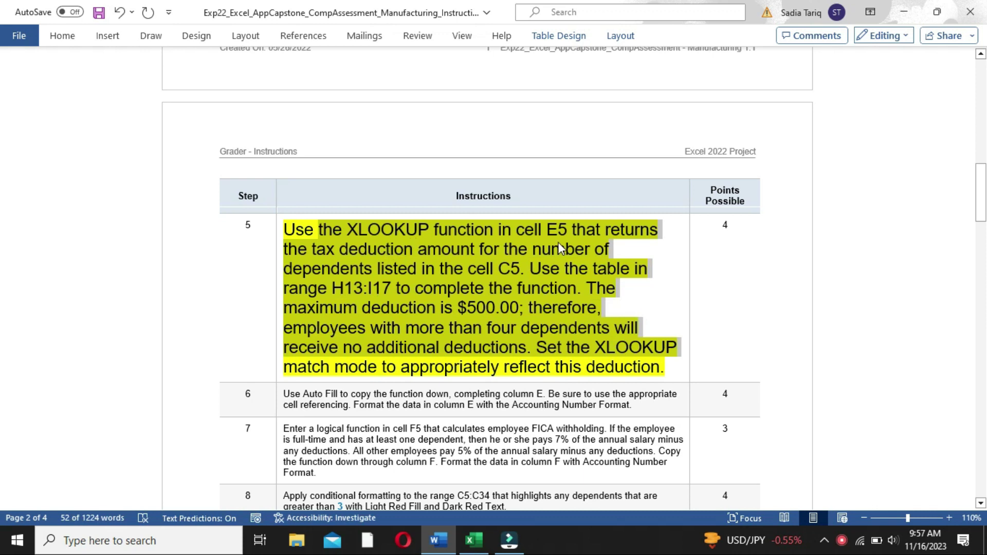
{"action": "left_click", "coordinate": [473, 540]}
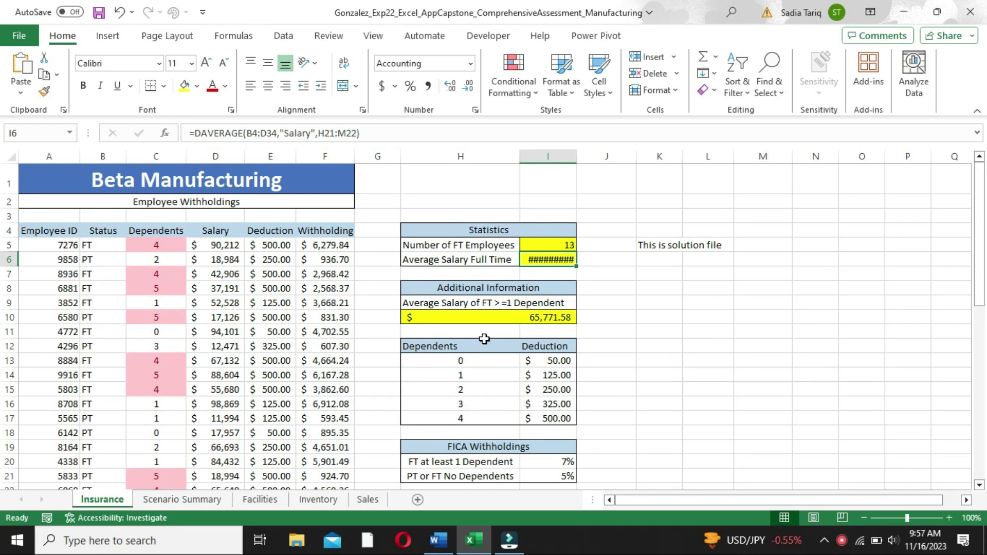
{"action": "left_click", "coordinate": [270, 243]}
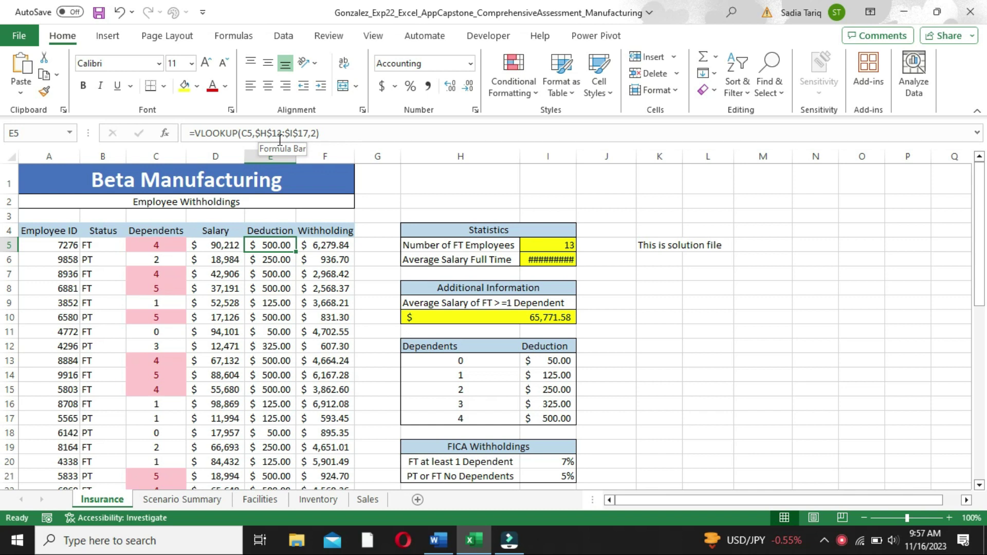
{"action": "left_click", "coordinate": [448, 548]}
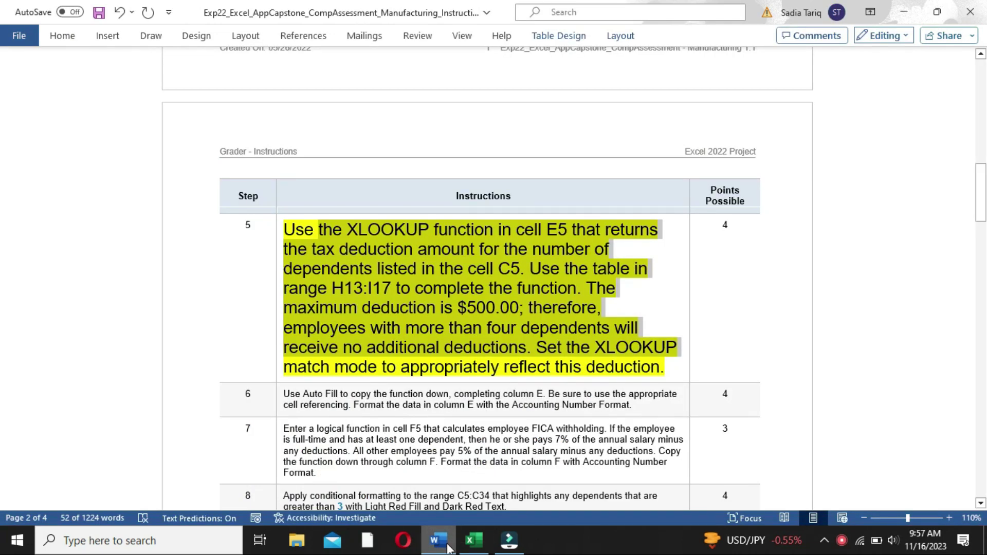
{"action": "left_click", "coordinate": [470, 548]}
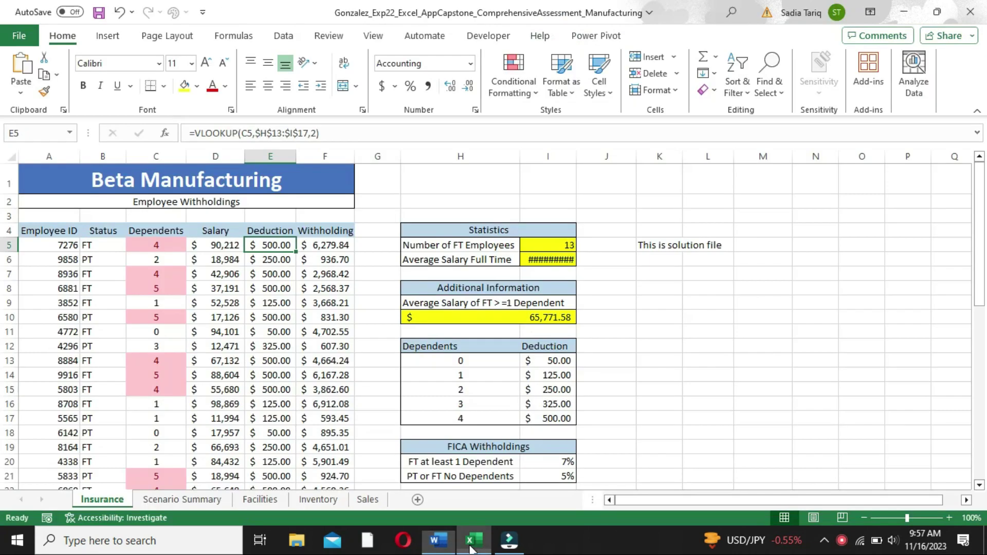
{"action": "left_click", "coordinate": [438, 541]}
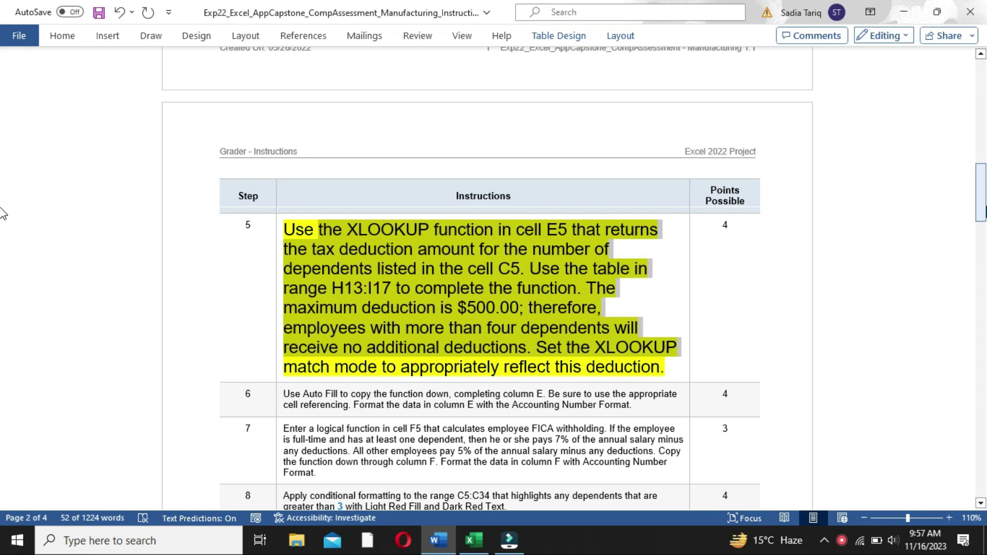
{"action": "scroll", "coordinate": [2, 239], "scroll_direction": "down", "scroll_amount": 4}
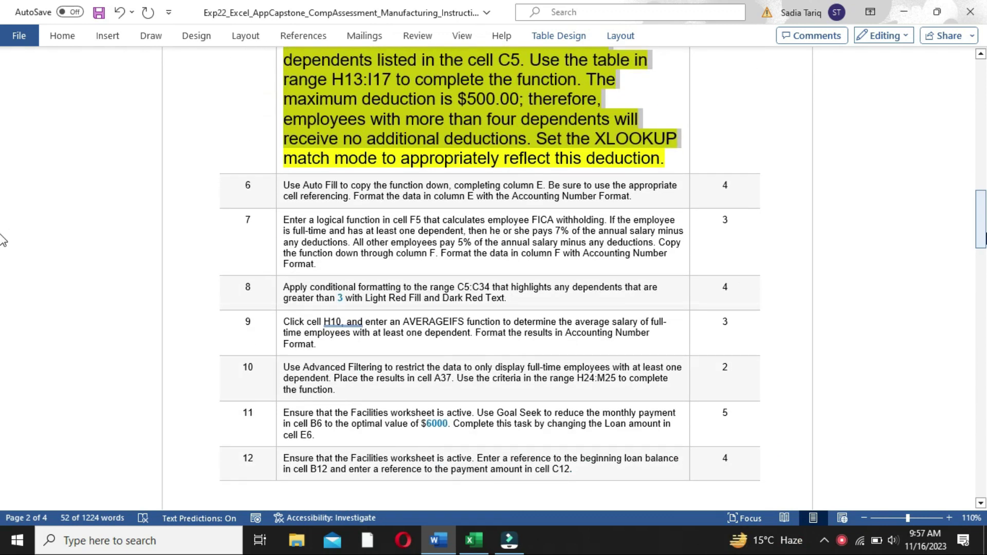
{"action": "scroll", "coordinate": [2, 239], "scroll_direction": "up", "scroll_amount": 1}
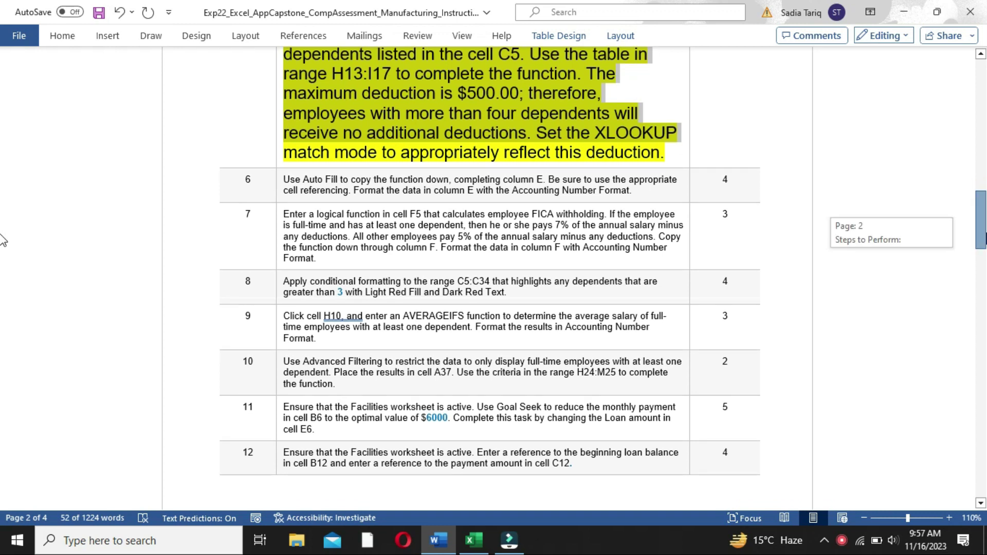
{"action": "left_click_drag", "start_coordinate": [3, 239], "coordinate": [3, 239]}
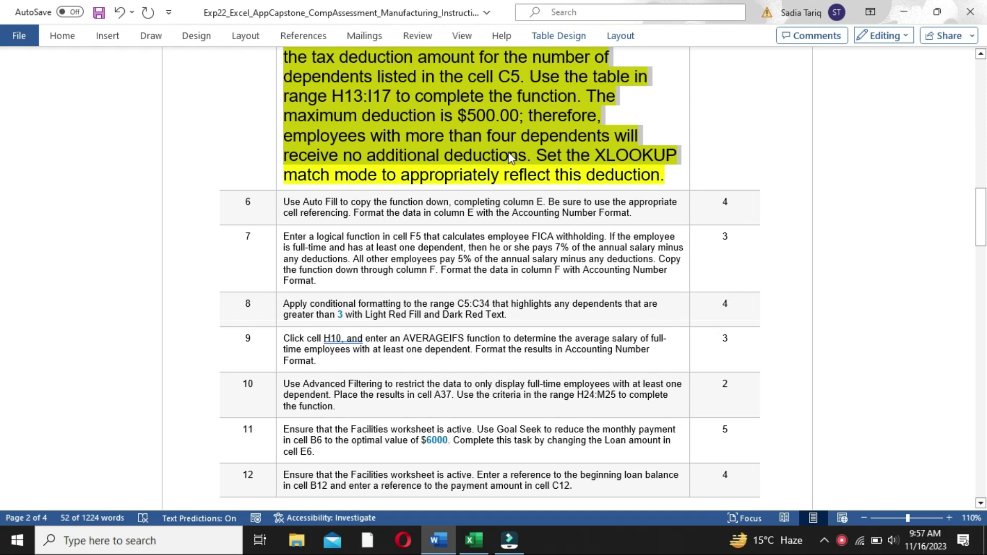
{"action": "left_click", "coordinate": [473, 539]}
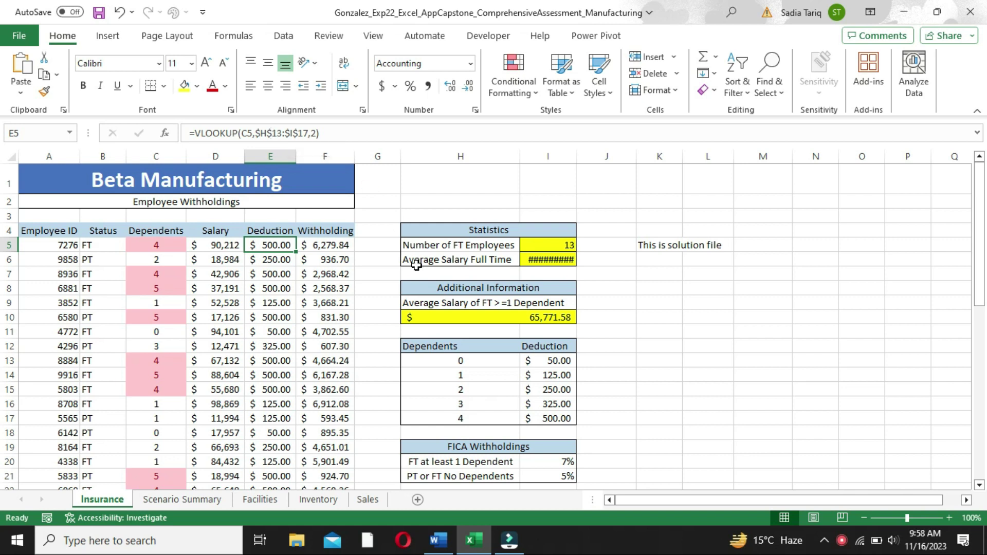
{"action": "left_click", "coordinate": [438, 539]}
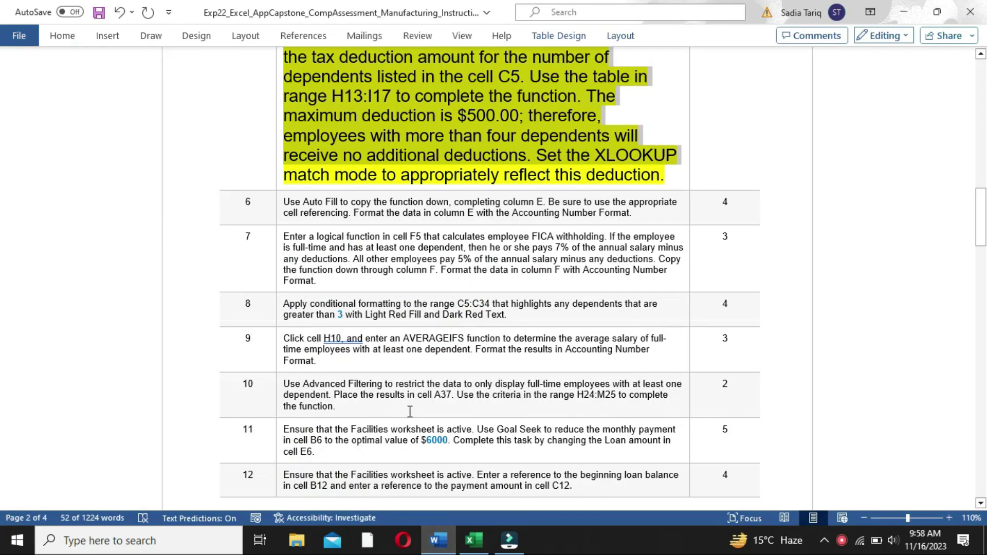
- Enlarge step 6's Auto Fill instruction text with the mini toolbar font size
{"action": "left_click", "coordinate": [282, 218]}
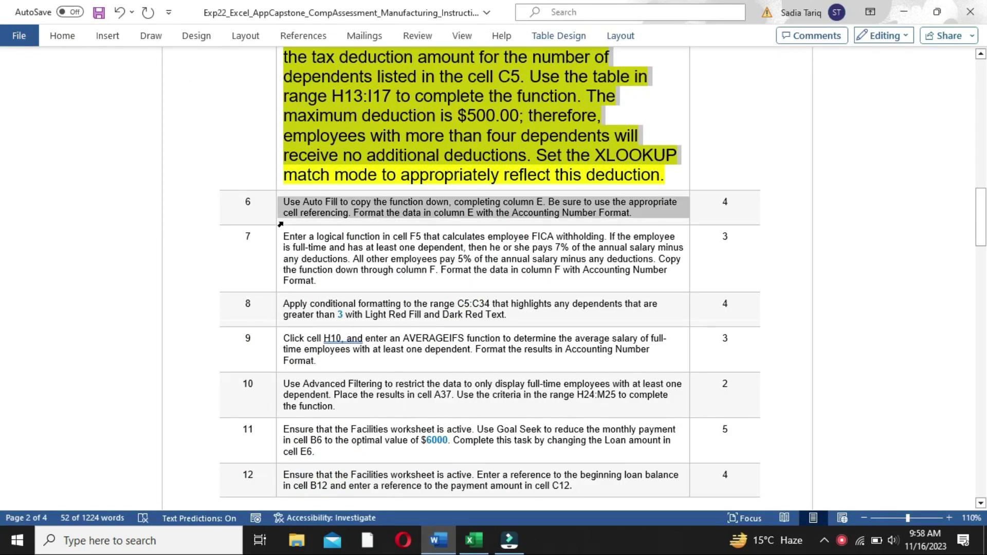
{"action": "left_click", "coordinate": [363, 176]}
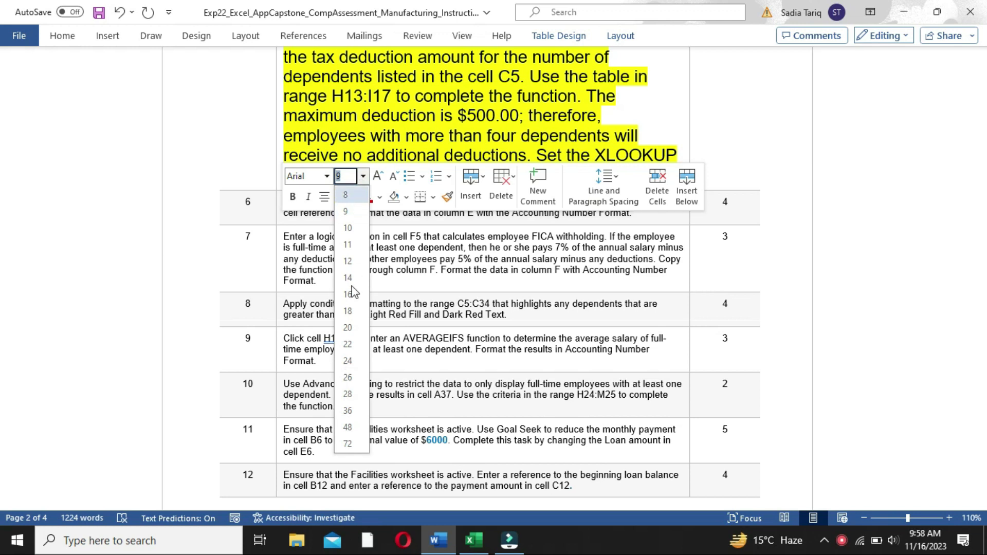
{"action": "left_click", "coordinate": [347, 327]}
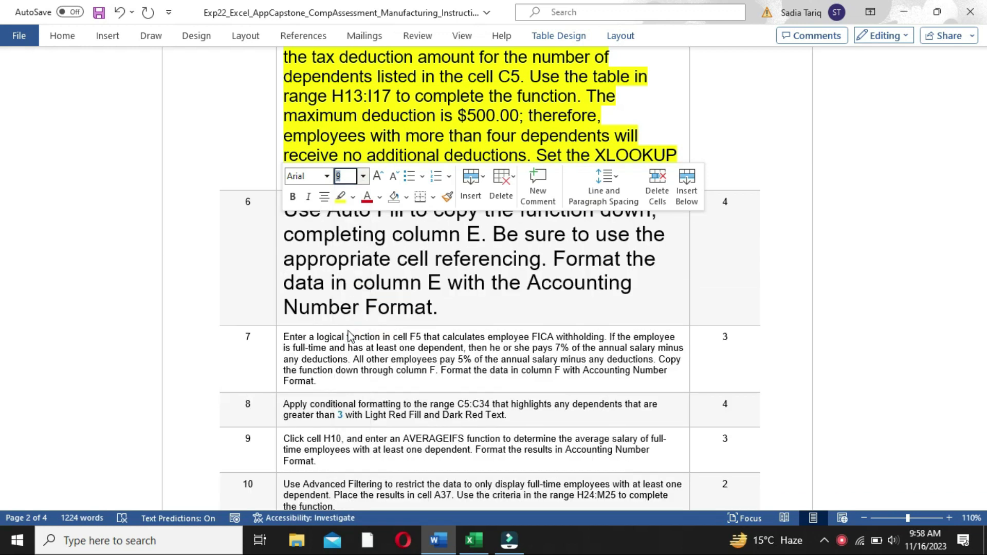
{"action": "left_click", "coordinate": [337, 233]}
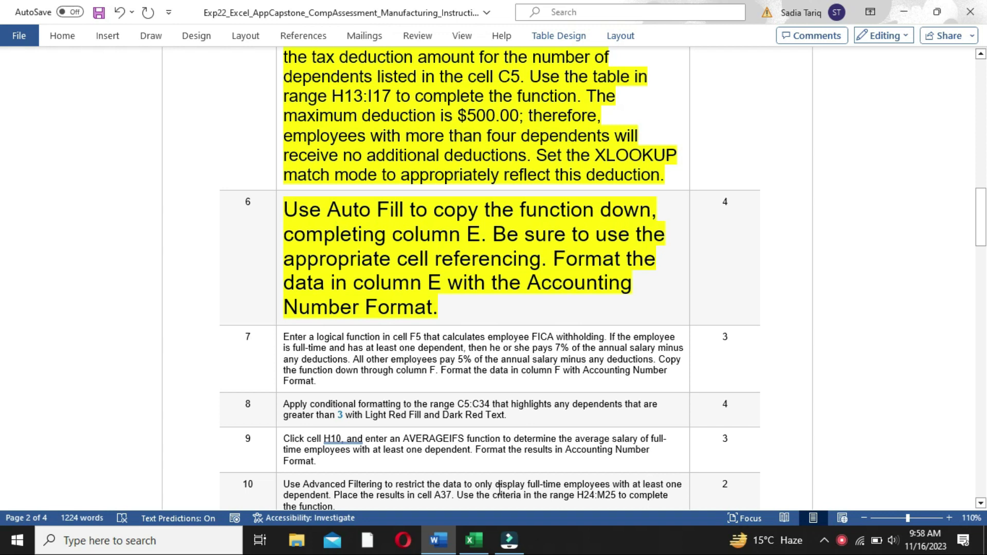
{"action": "left_click", "coordinate": [478, 545]}
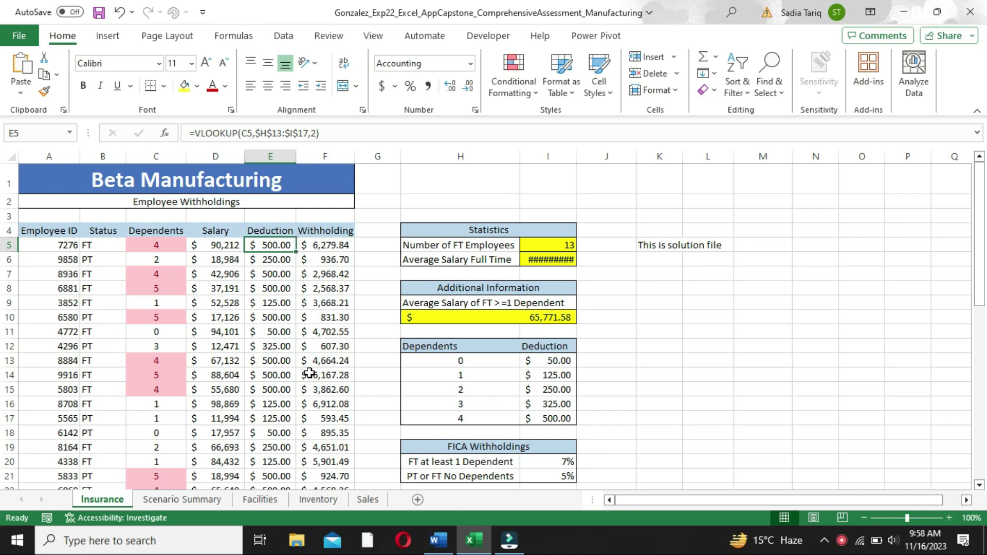
- Set step 7's FICA withholding instruction to 18 pt with yellow highlight
{"action": "left_click", "coordinate": [436, 541]}
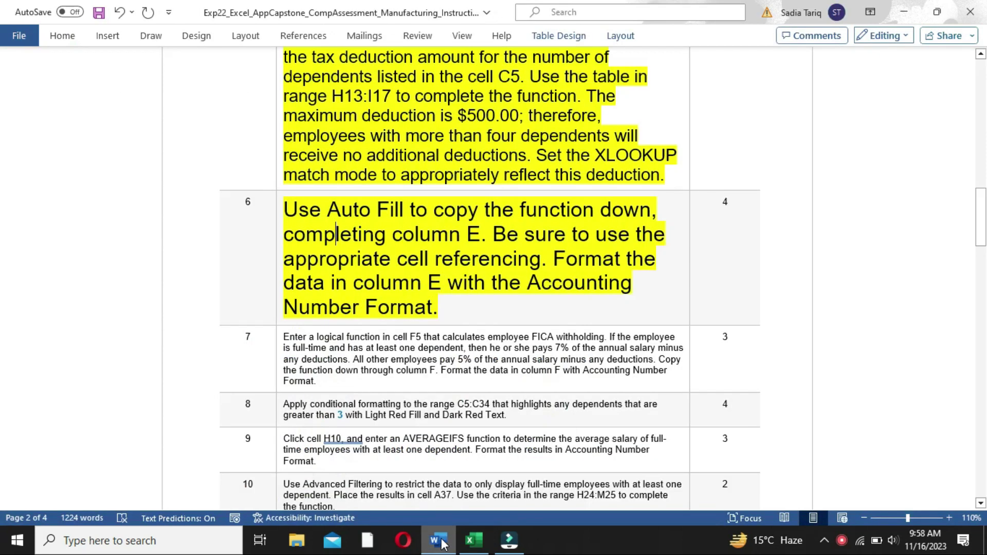
{"action": "left_click", "coordinate": [276, 385]}
{"action": "left_click", "coordinate": [360, 338]}
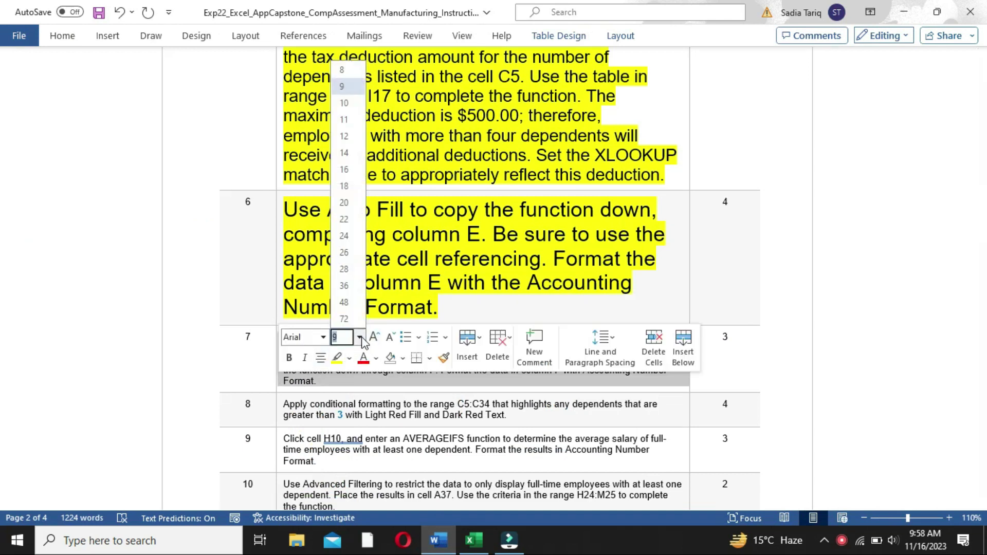
{"action": "left_click", "coordinate": [345, 187]}
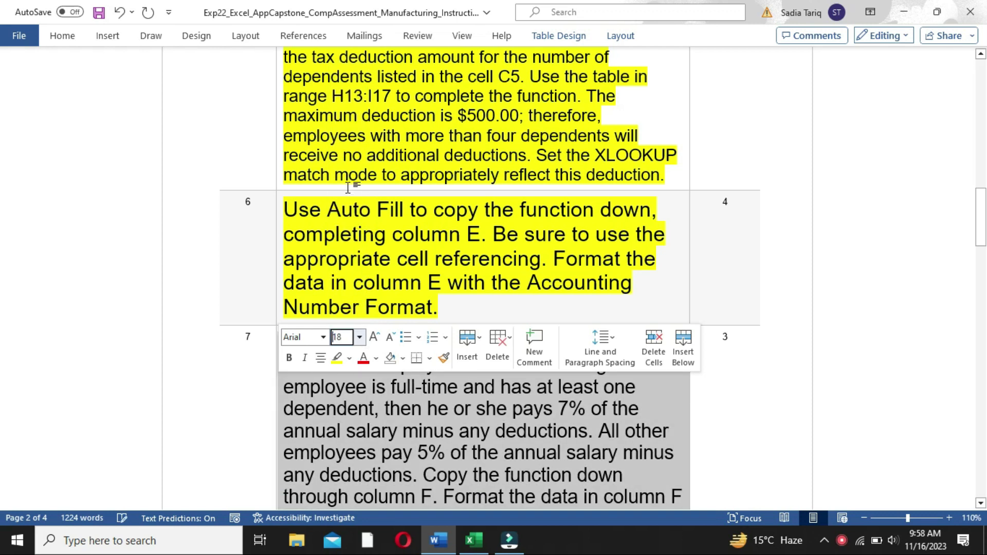
{"action": "left_click", "coordinate": [336, 358]}
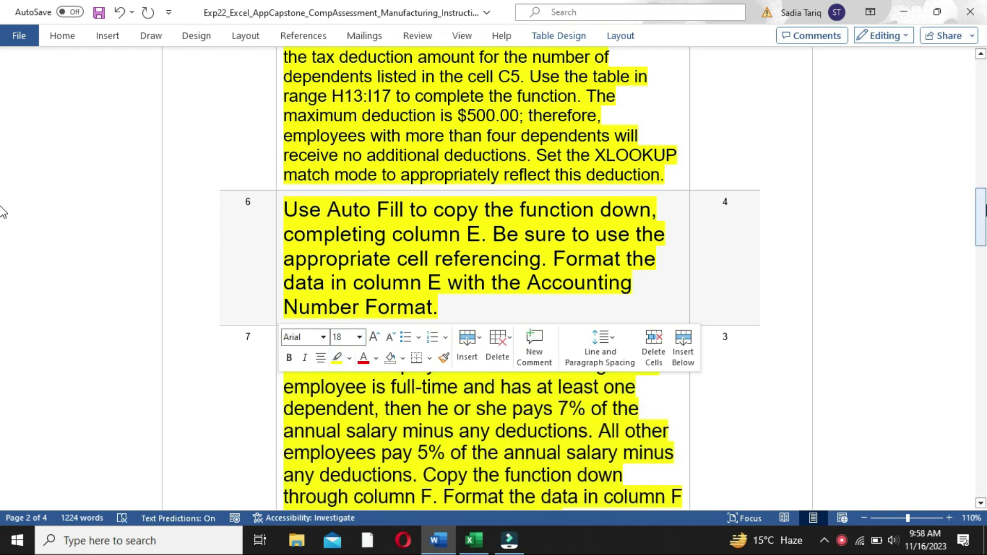
{"action": "left_click_drag", "start_coordinate": [983, 212], "coordinate": [982, 240]}
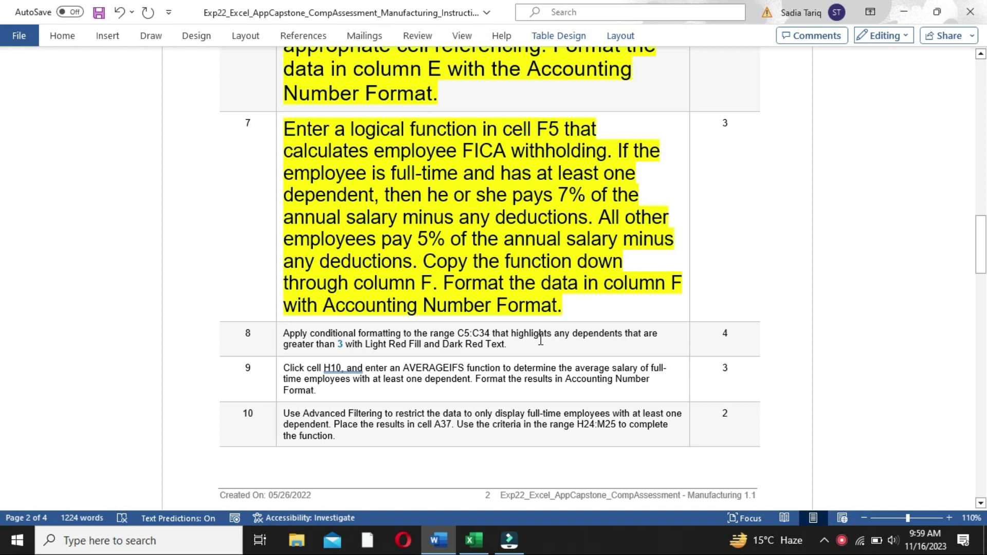
- Check F5's IF withholding formula ($6,279.84) against Word step 7, then deselect it
{"action": "left_click", "coordinate": [474, 540]}
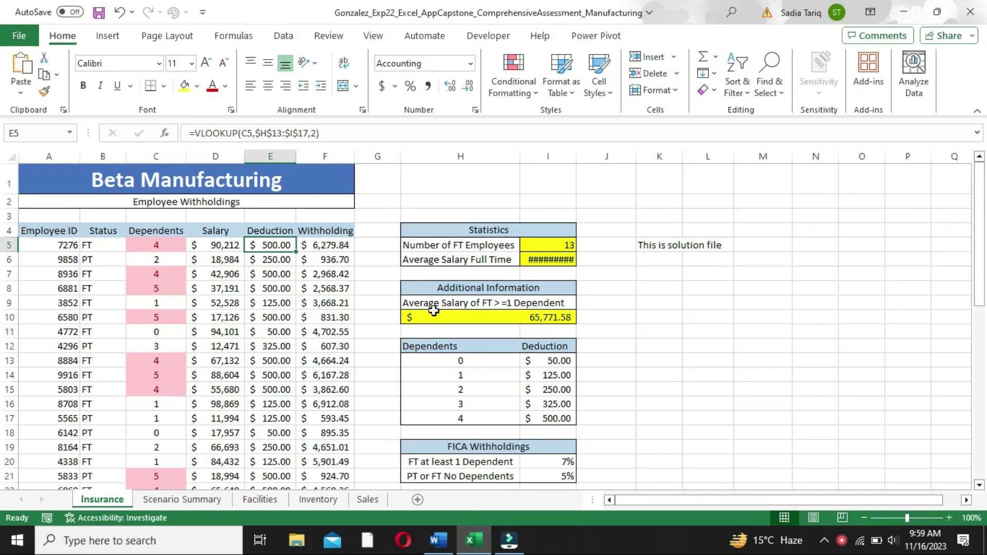
{"action": "left_click", "coordinate": [314, 243]}
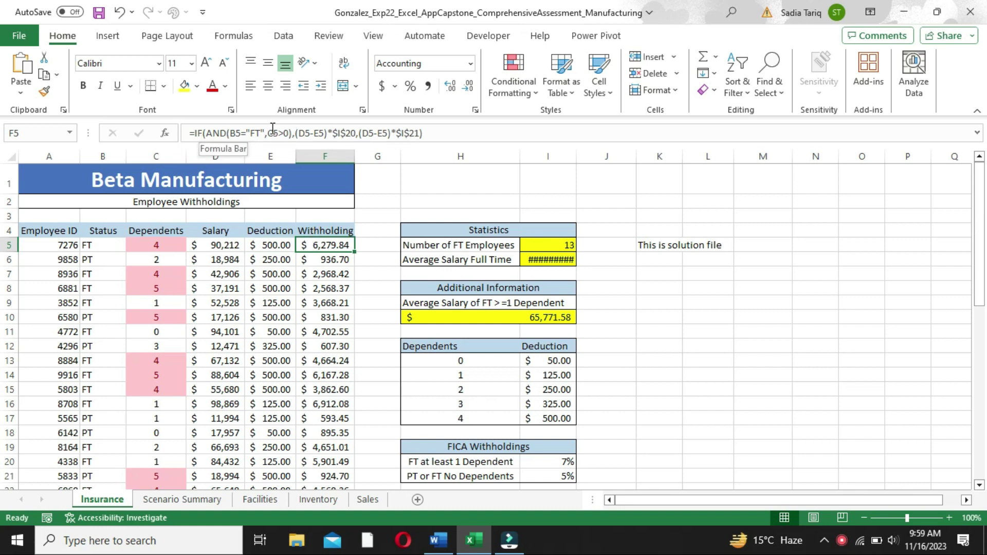
{"action": "left_click", "coordinate": [440, 541]}
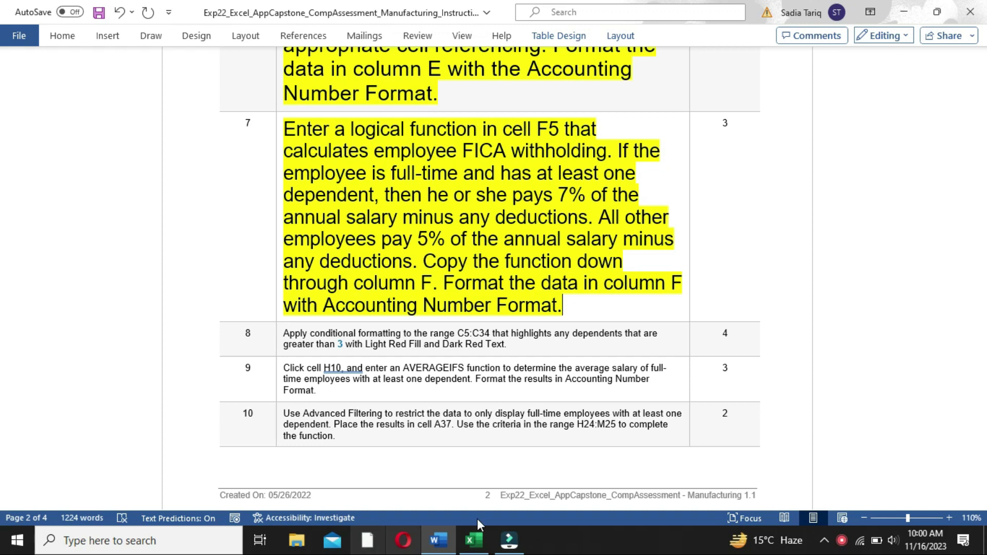
{"action": "left_click", "coordinate": [476, 549]}
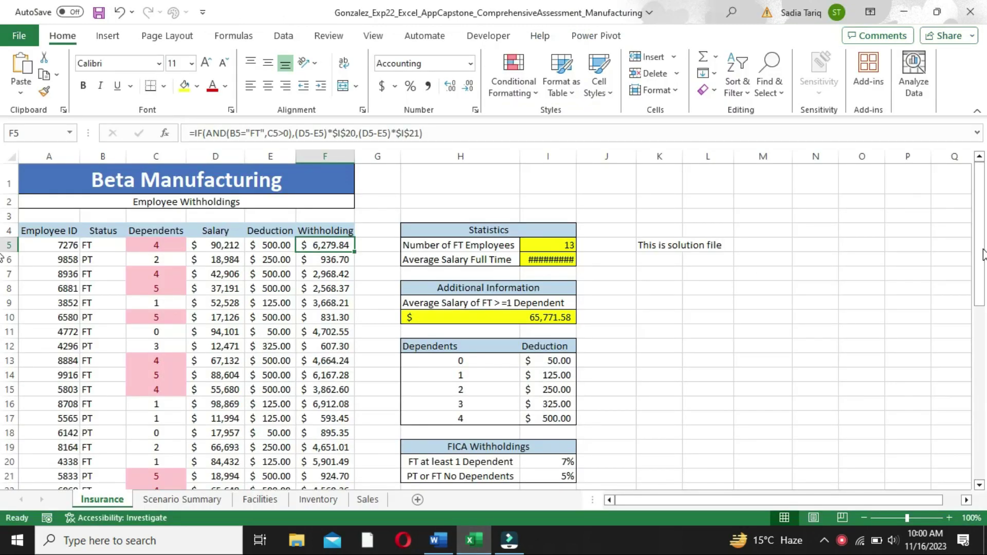
{"action": "left_click", "coordinate": [887, 245]}
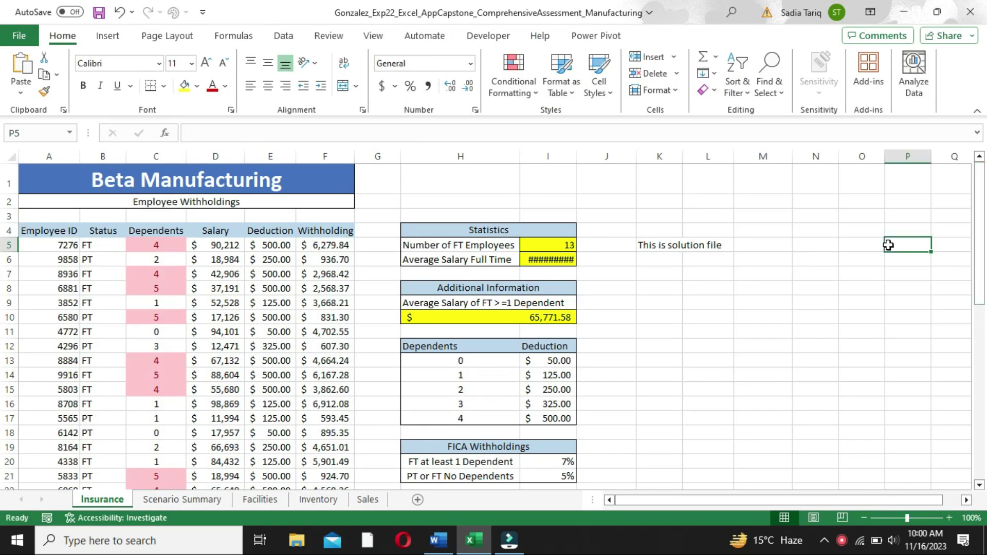